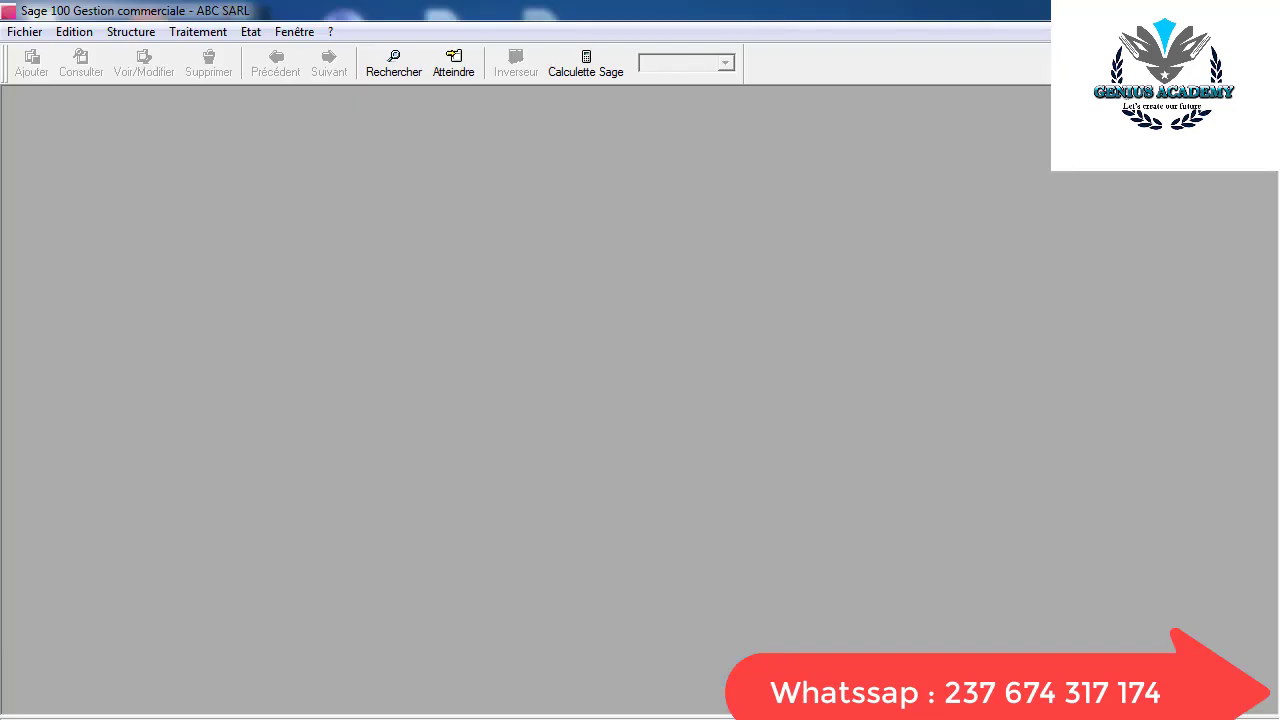
# Review the storage depots list and the collaborators list, closing each one after viewing it
pyautogui.click(27, 32)
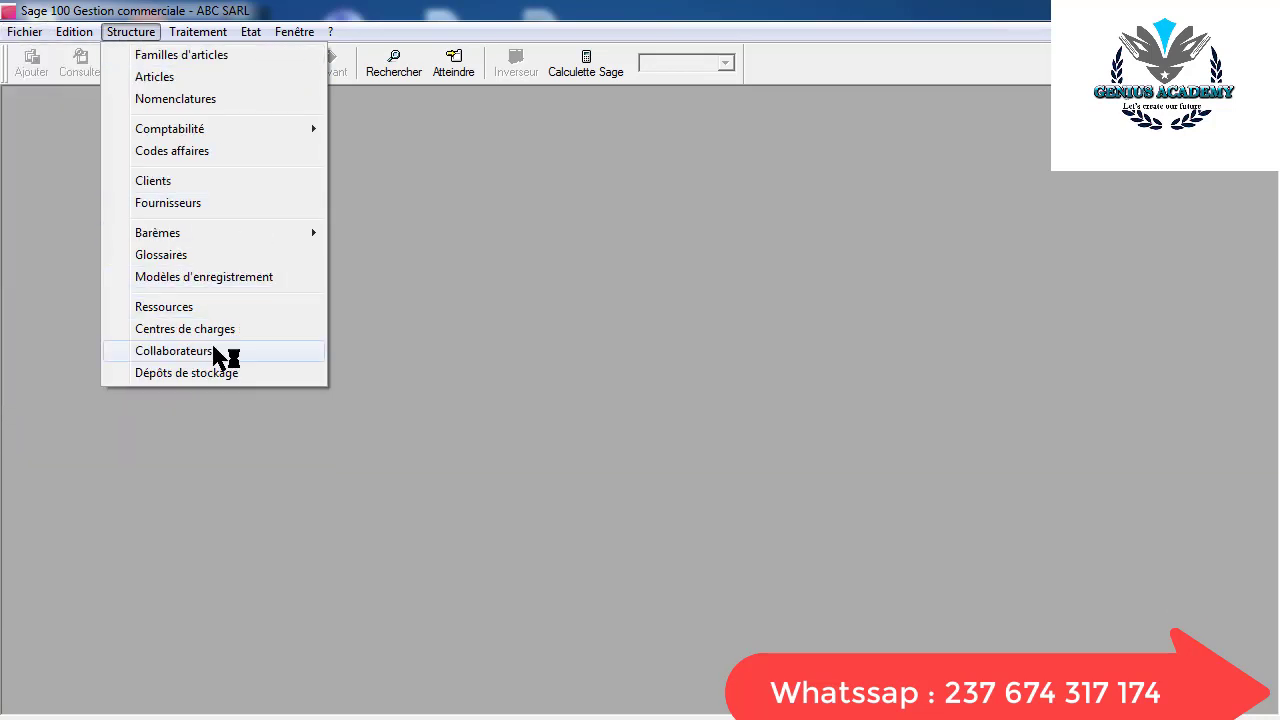
pyautogui.click(186, 373)
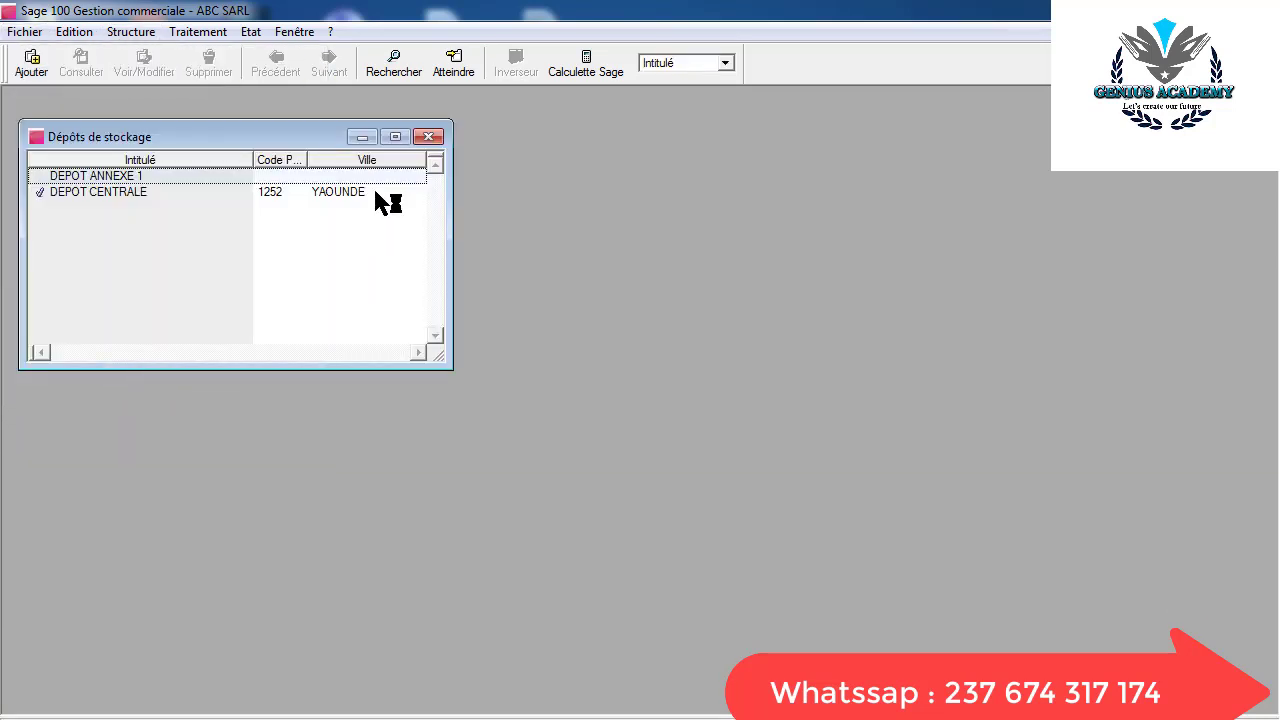
pyautogui.click(428, 137)
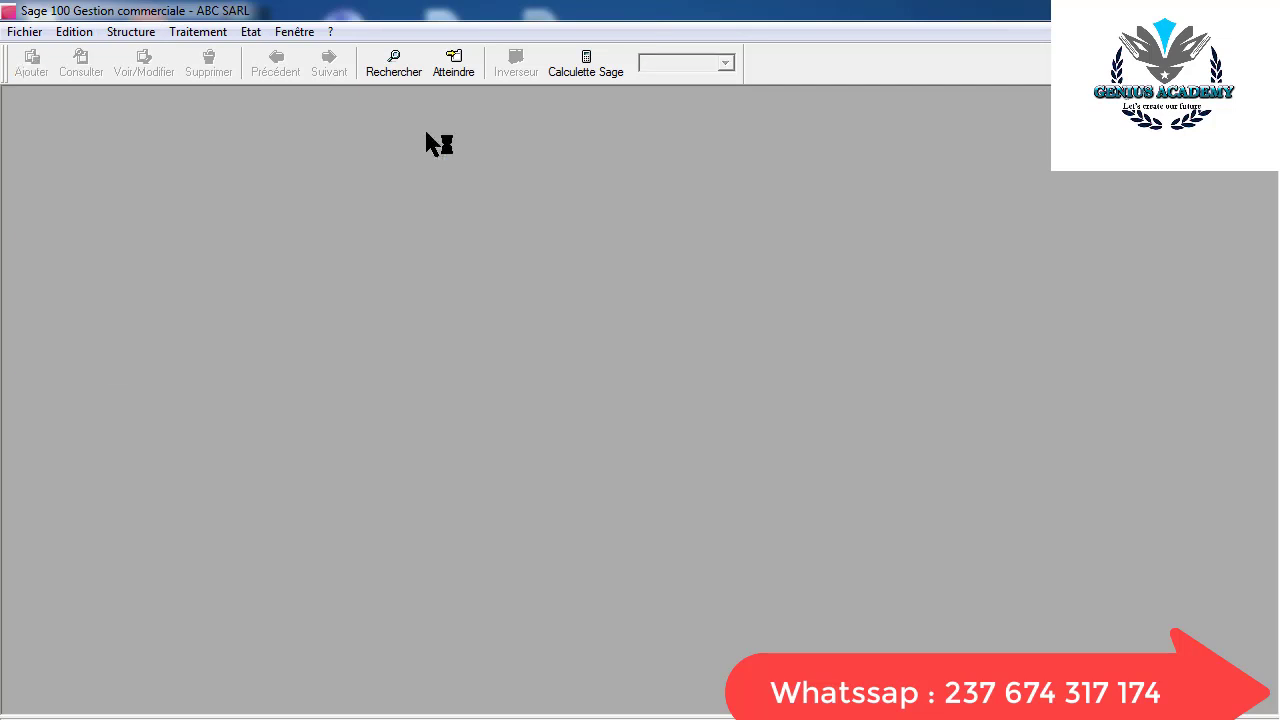
pyautogui.click(135, 34)
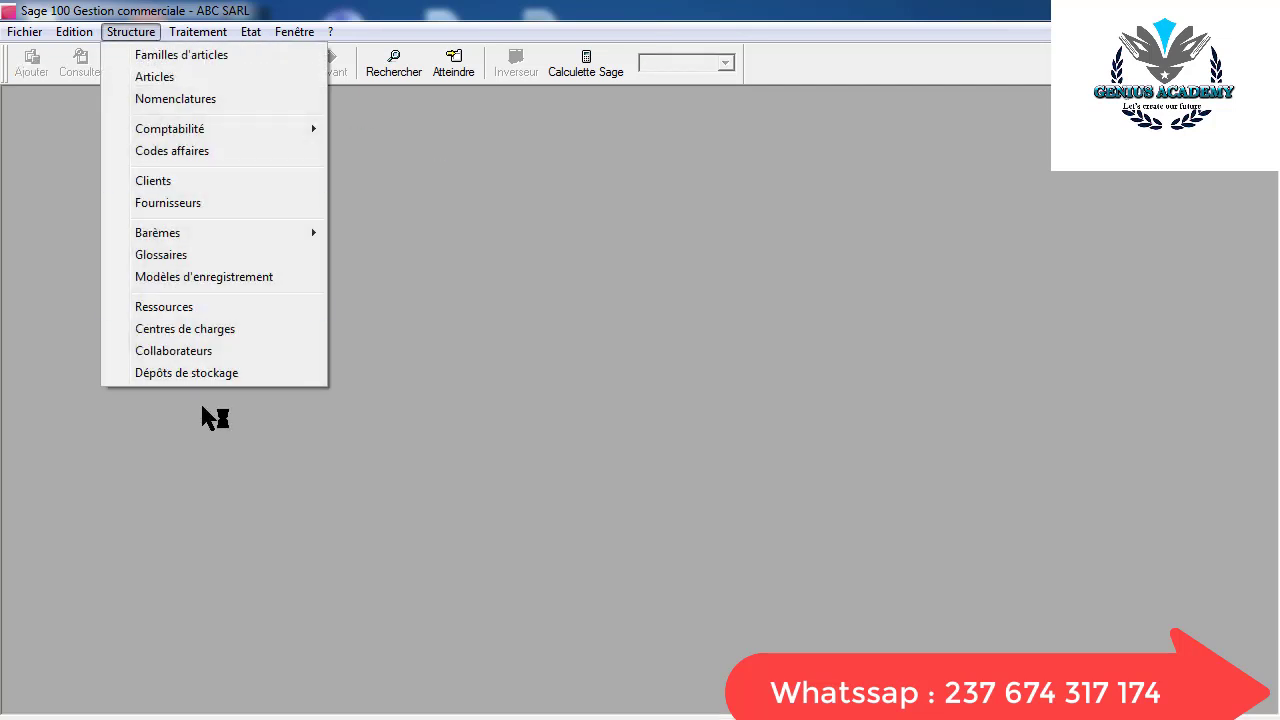
pyautogui.click(147, 352)
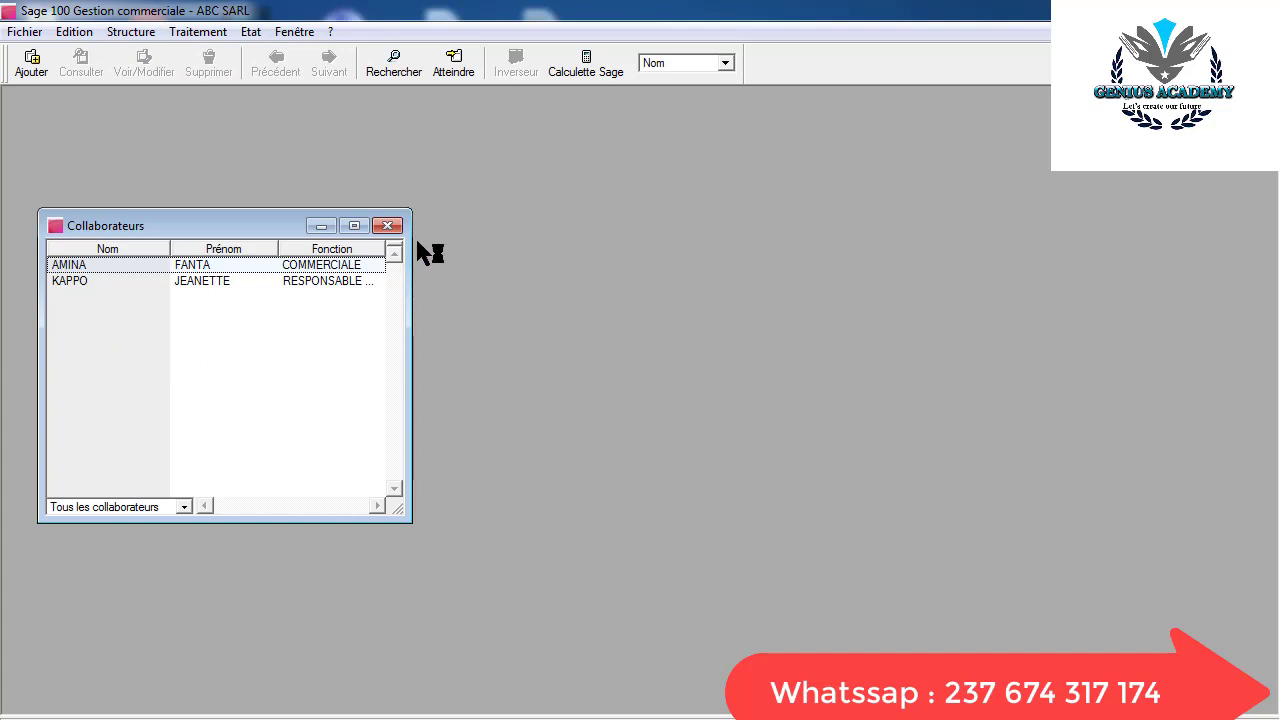
pyautogui.click(388, 226)
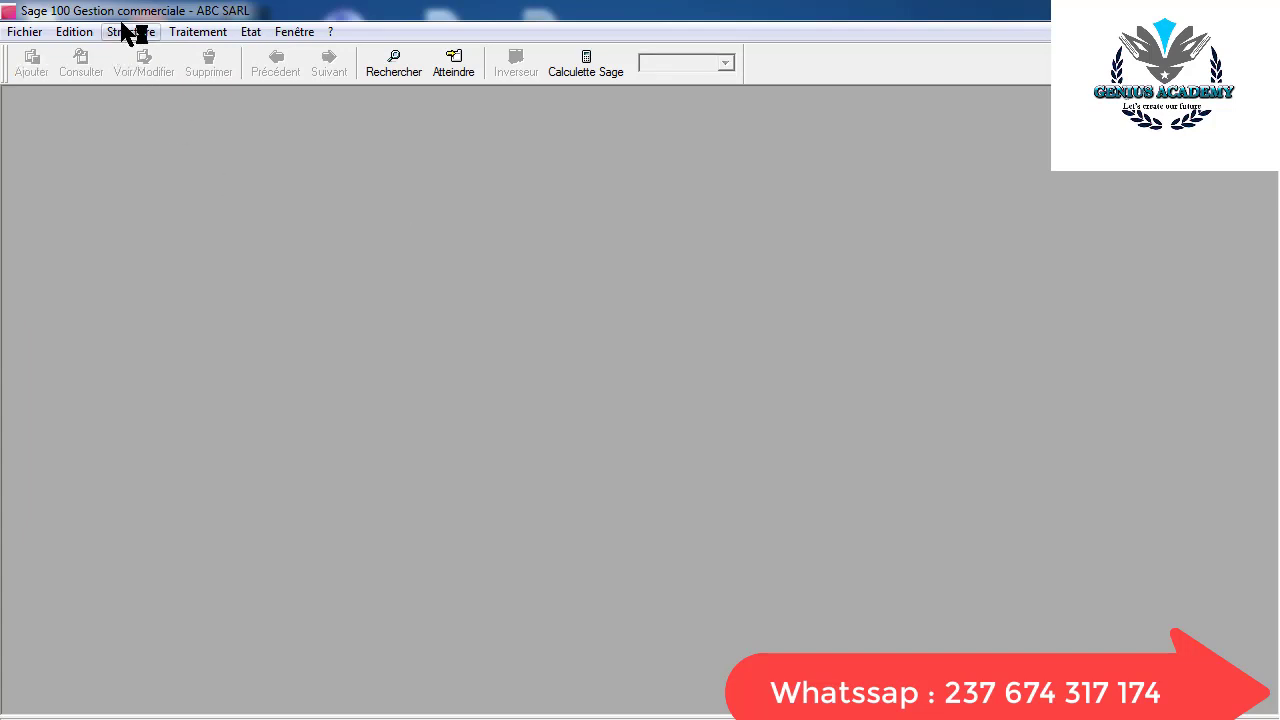
# Review the VIN ET WISKYY record in the article families list, and close both the record and the list
pyautogui.click(128, 31)
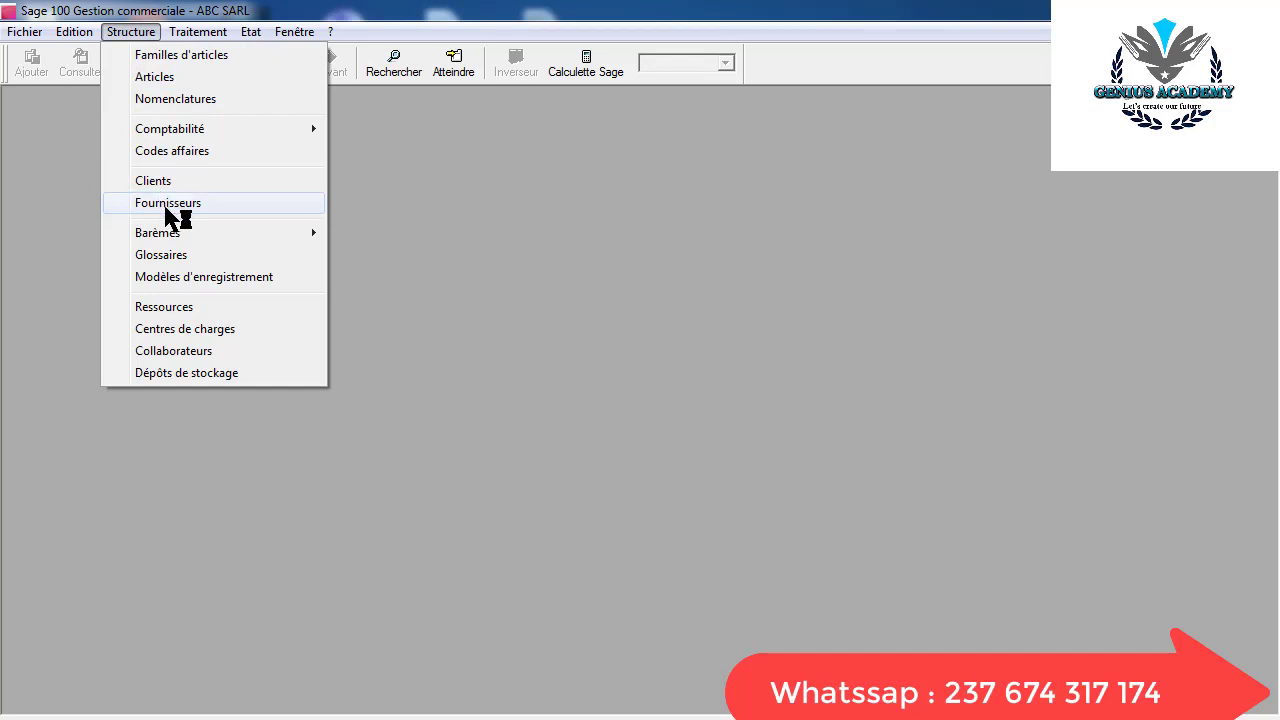
pyautogui.moveTo(208, 136)
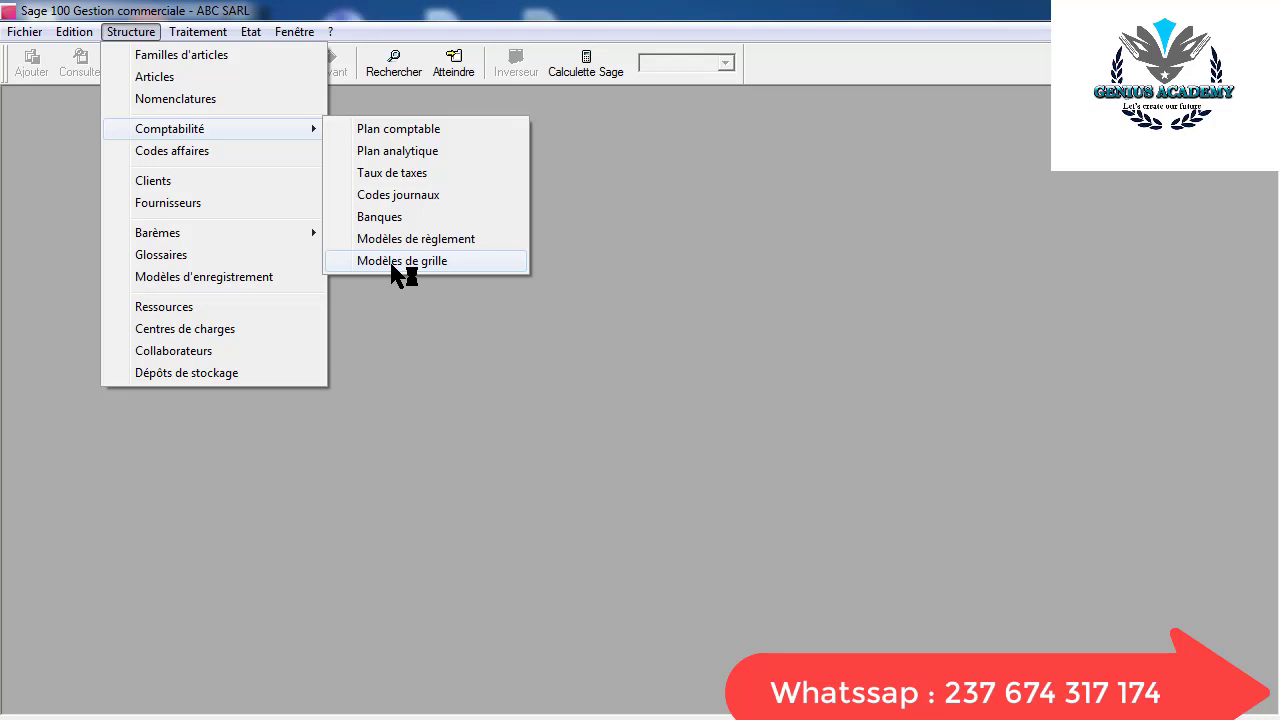
pyautogui.click(200, 62)
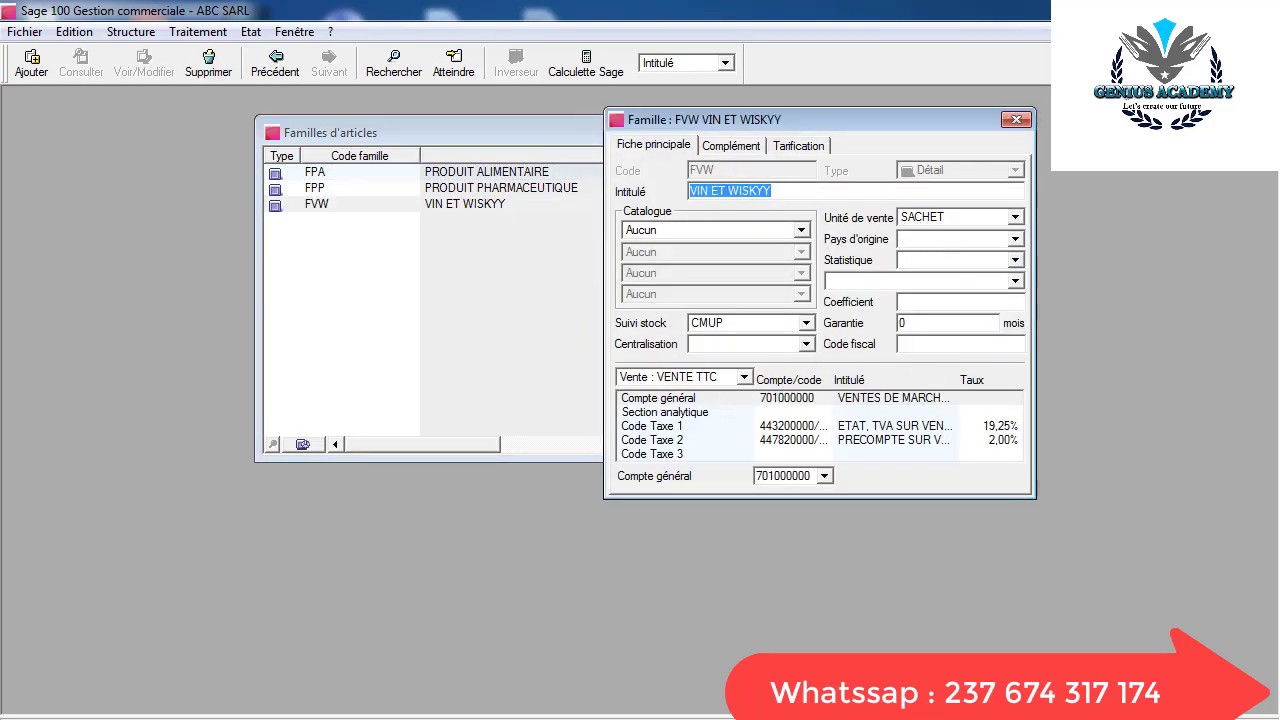
pyautogui.click(1016, 121)
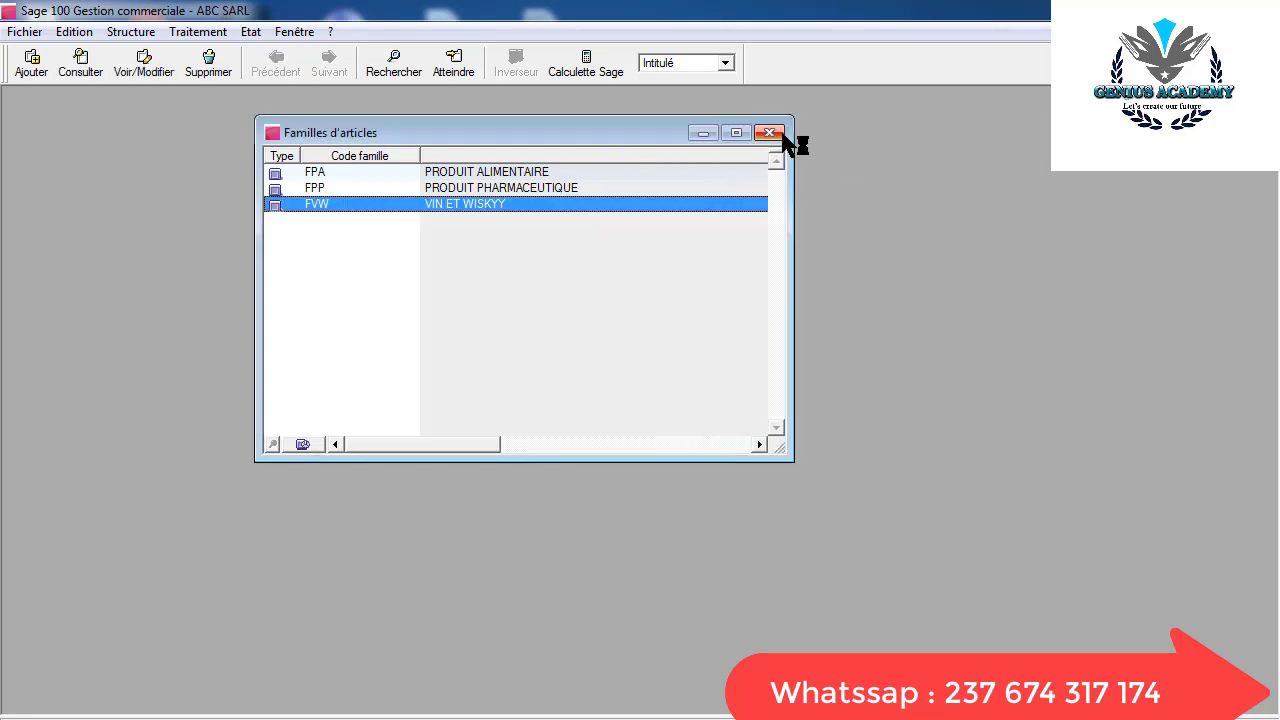
pyautogui.click(769, 133)
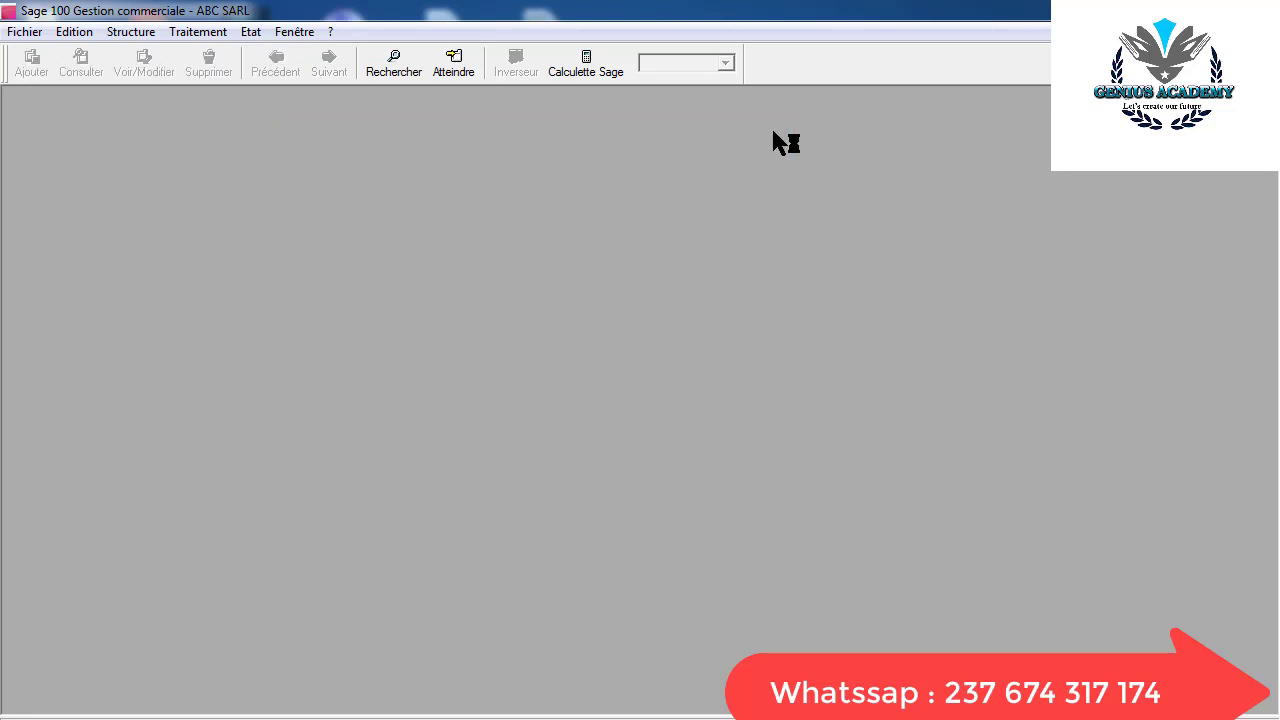
# Start a new record in the articles list and enter WISKY_GRANT_0.57CL as its reference
pyautogui.click(128, 32)
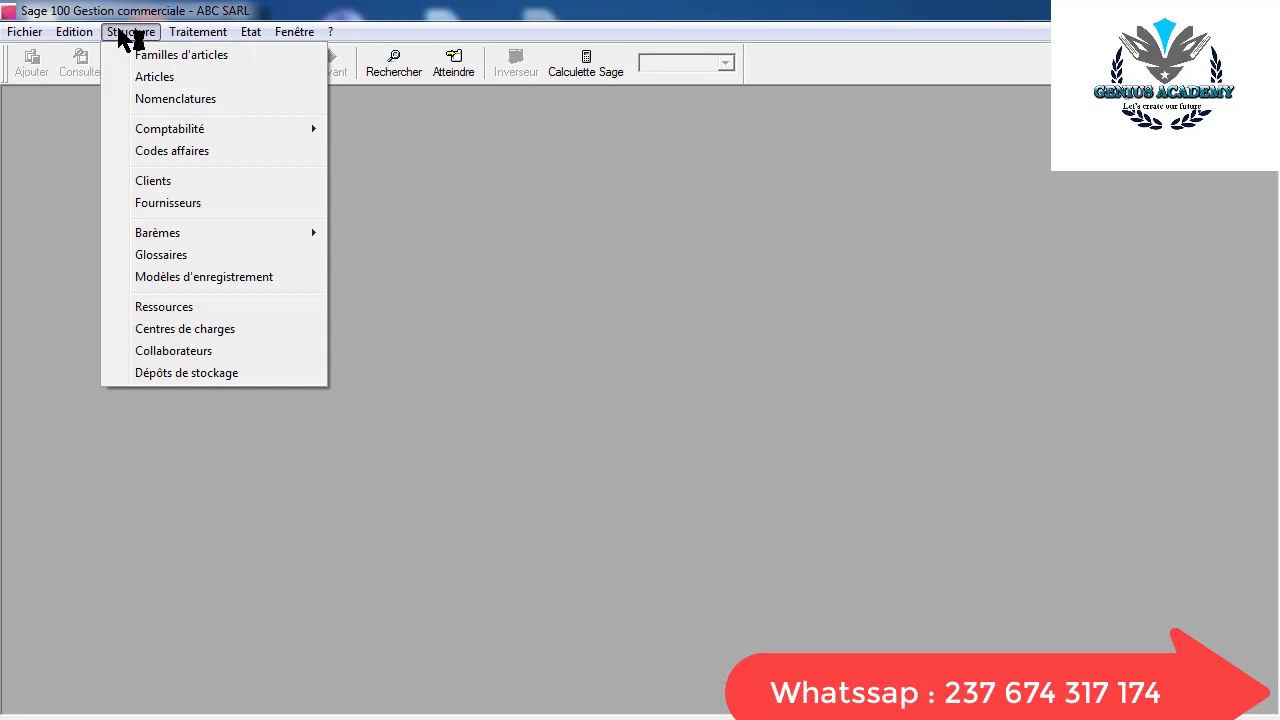
pyautogui.click(155, 77)
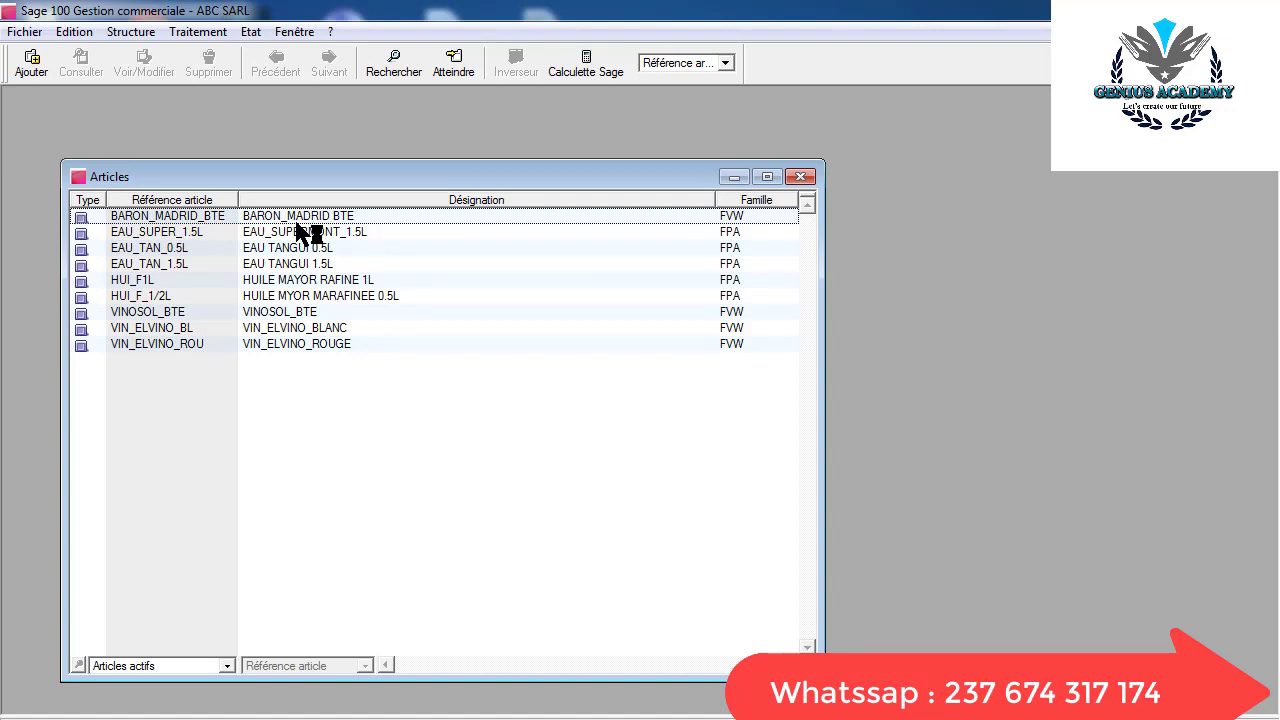
pyautogui.hotkey('ctrl', 'n')
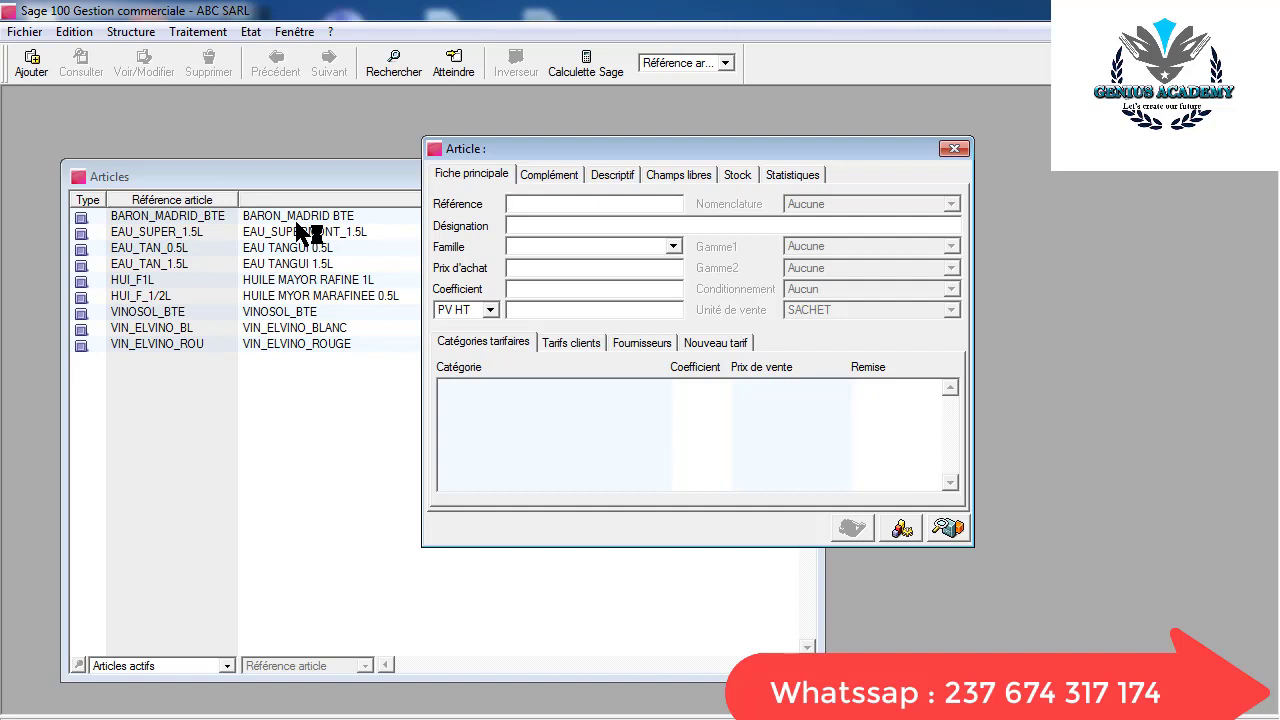
pyautogui.write('GRANT_')
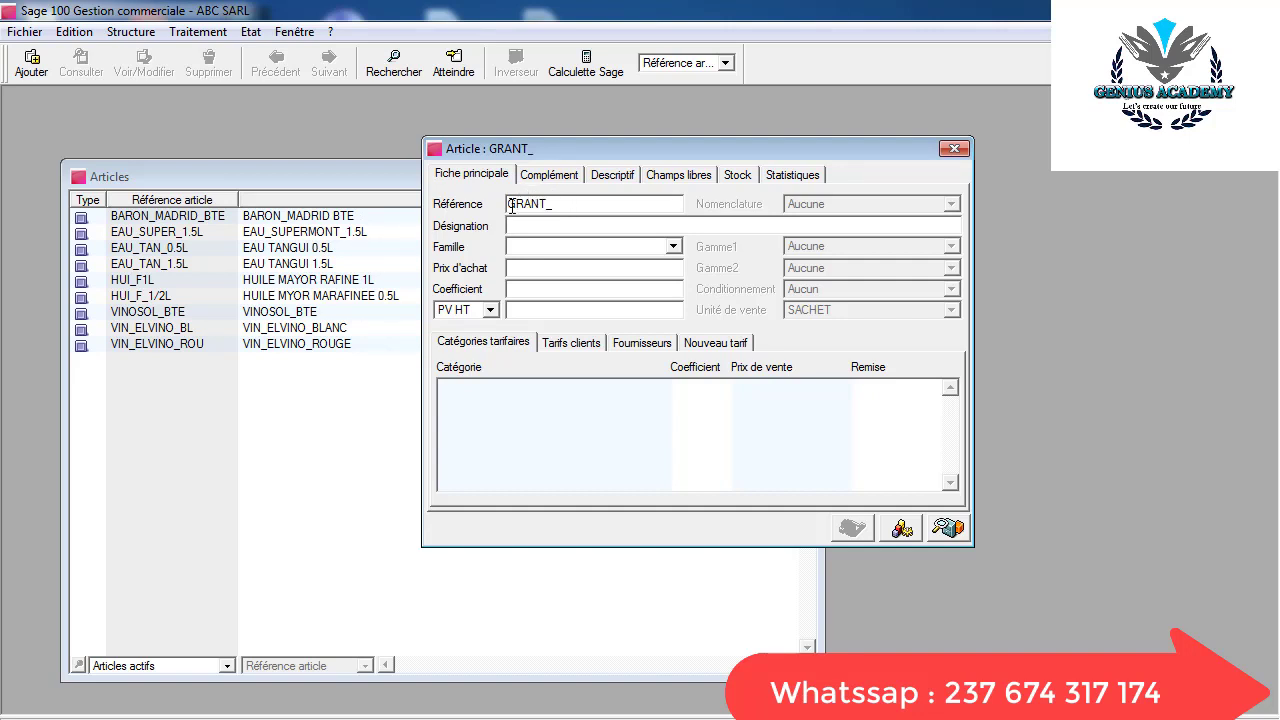
pyautogui.write('0/')
pyautogui.press('BackSpace')
pyautogui.write('.57CL')
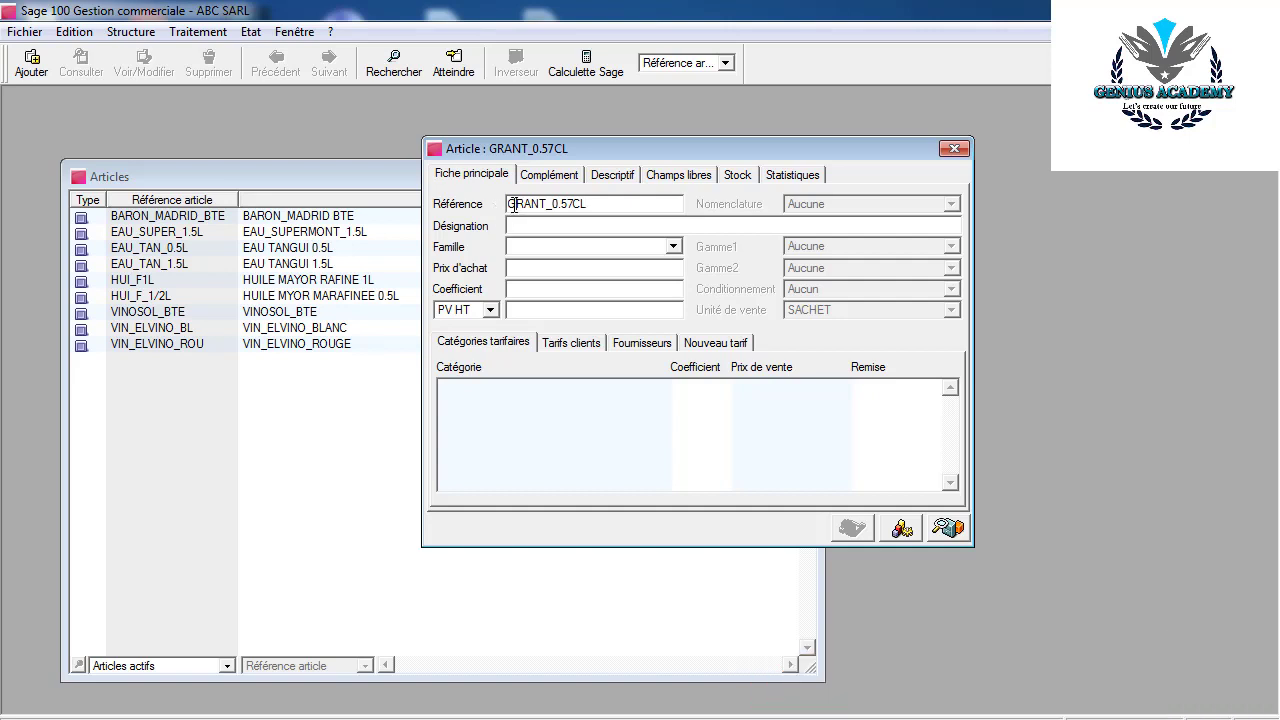
pyautogui.write('W')
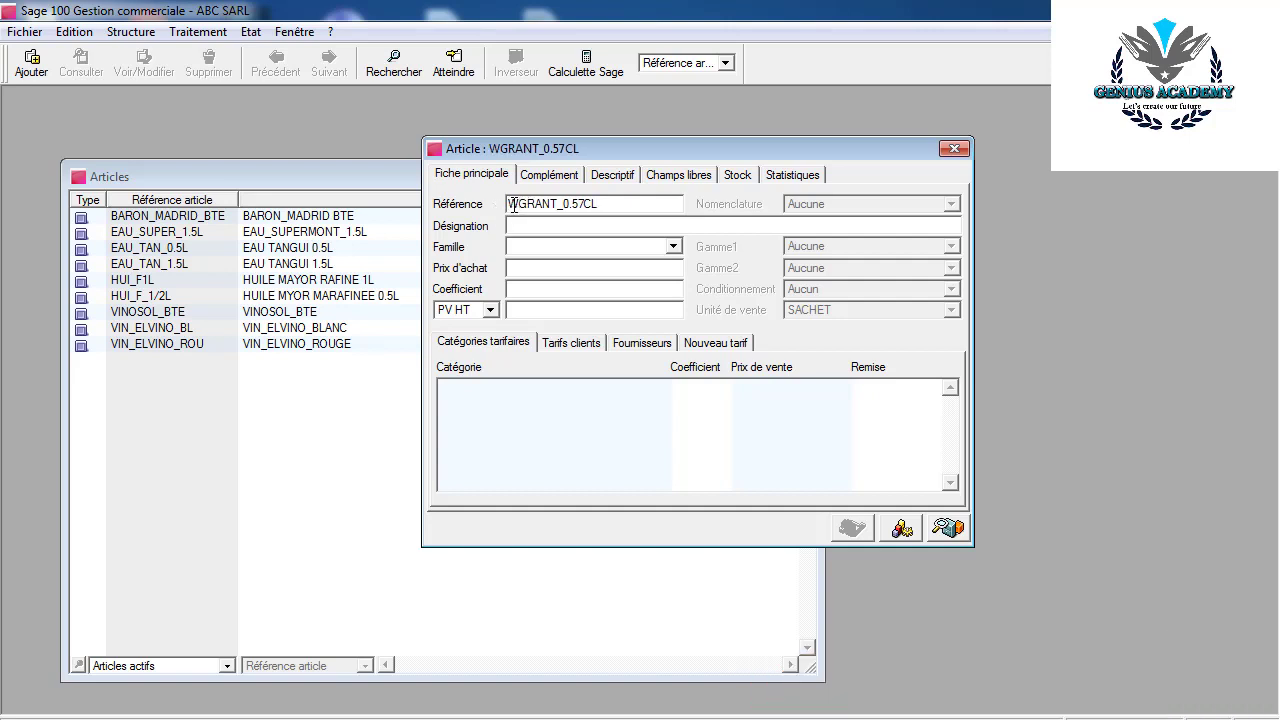
pyautogui.write('I')
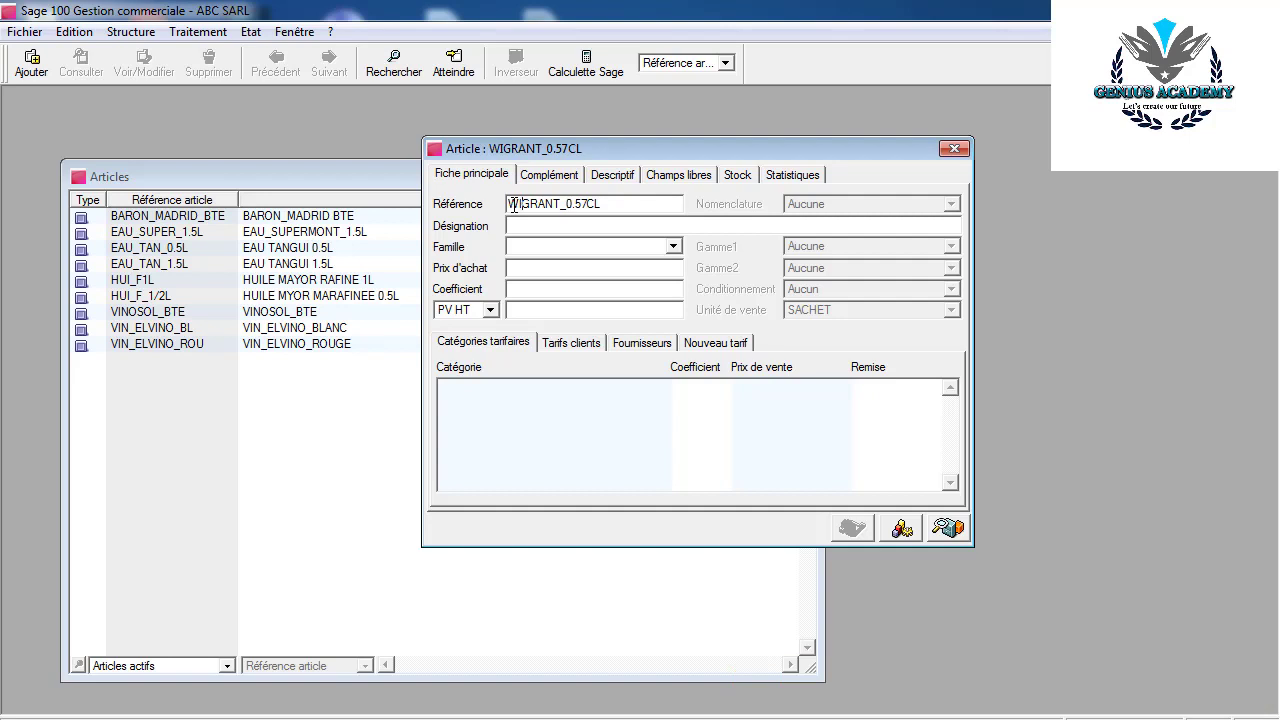
pyautogui.write('SKY_')
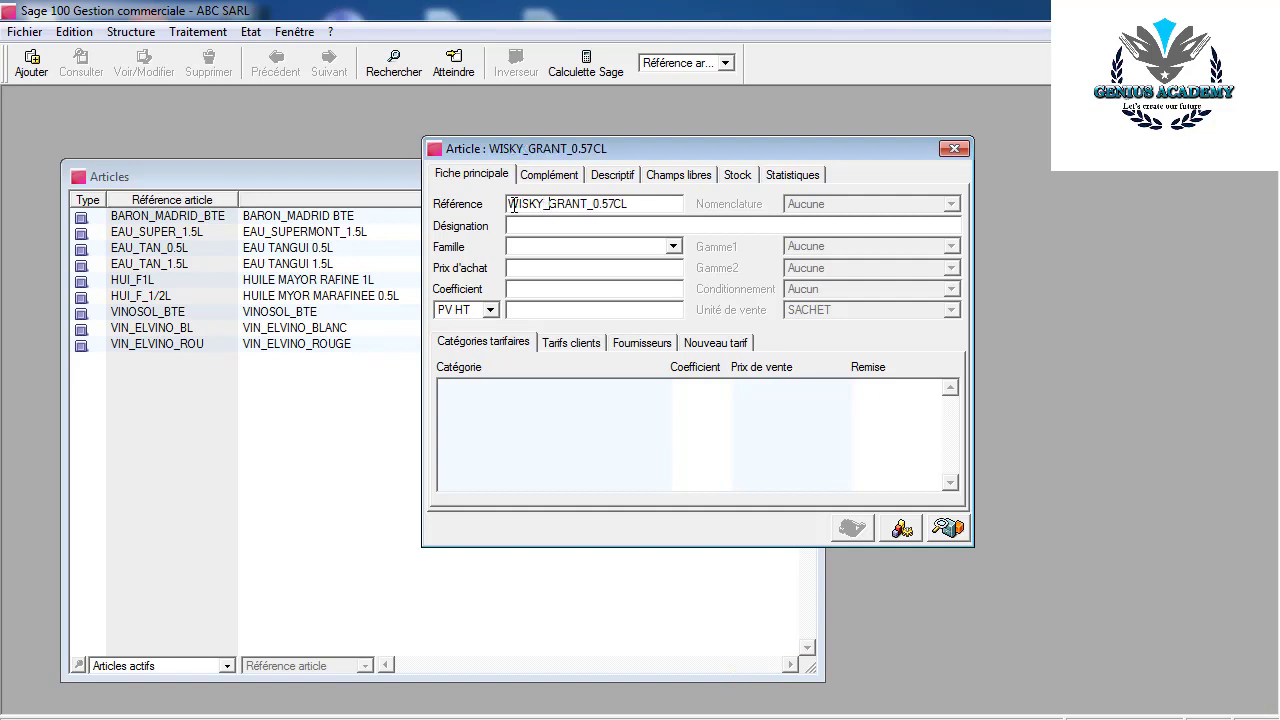
# Copy the reference WISKY_GRANT_0.57CL into the article's designation and assign the article to family FVW VIN ET WISKYY
pyautogui.moveTo(633, 204); pyautogui.dragTo(406, 222)
pyautogui.hotkey('ctrl', 'c')
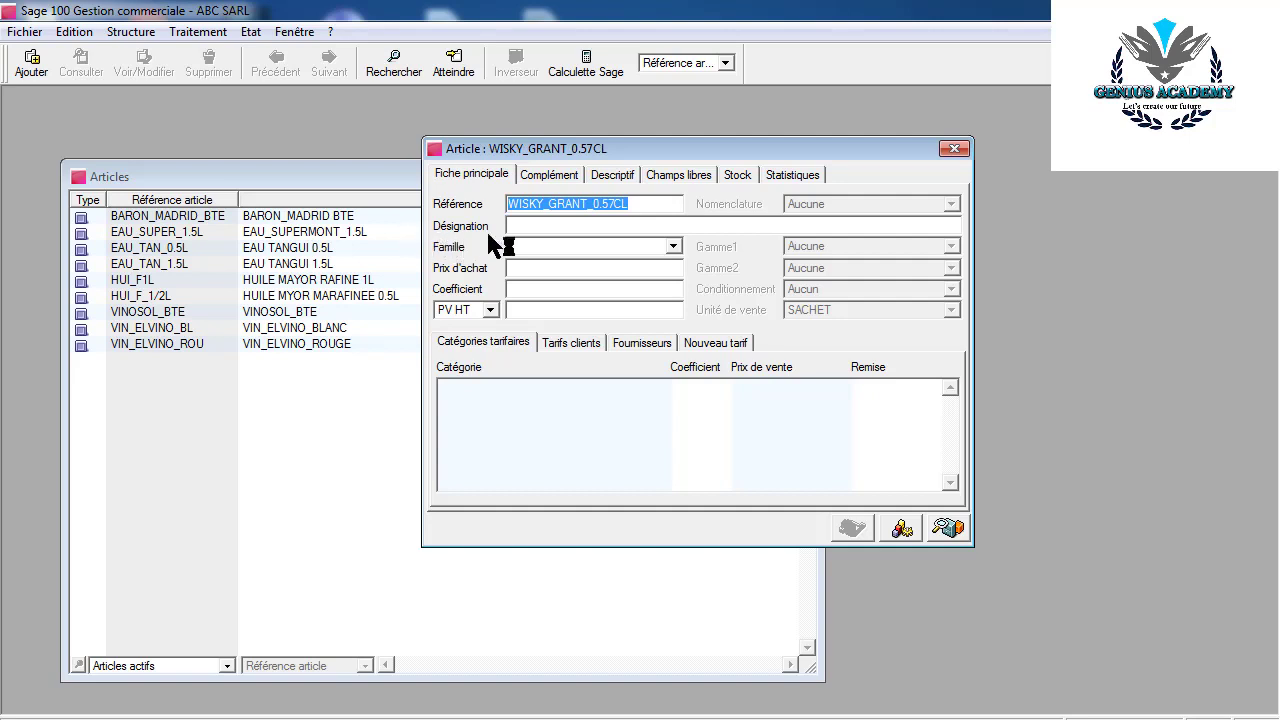
pyautogui.click(529, 227)
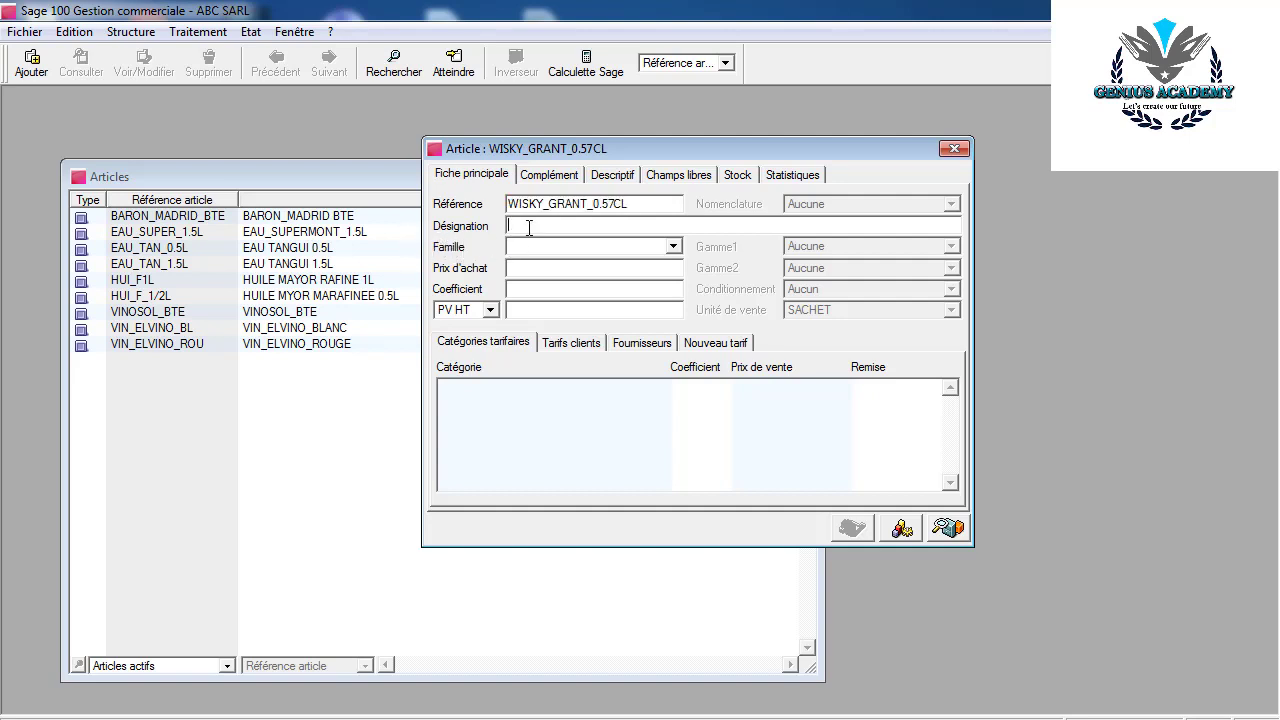
pyautogui.hotkey('ctrl', 'v')
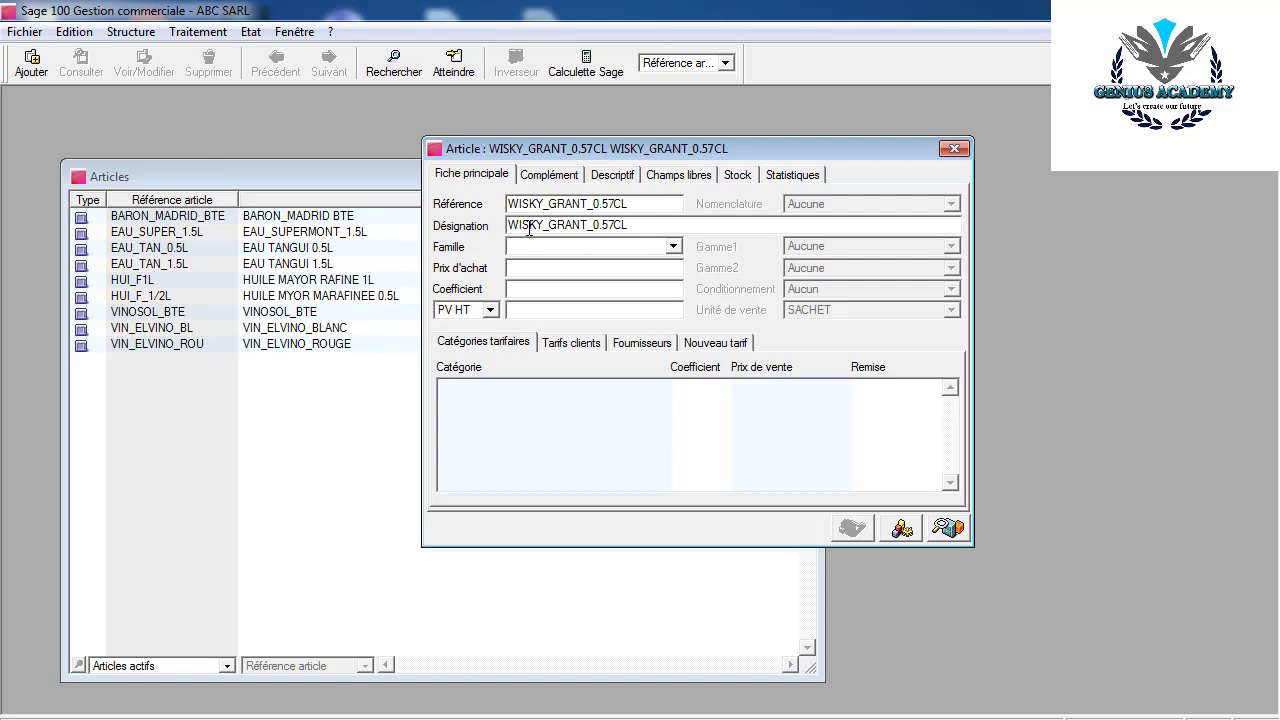
pyautogui.click(672, 246)
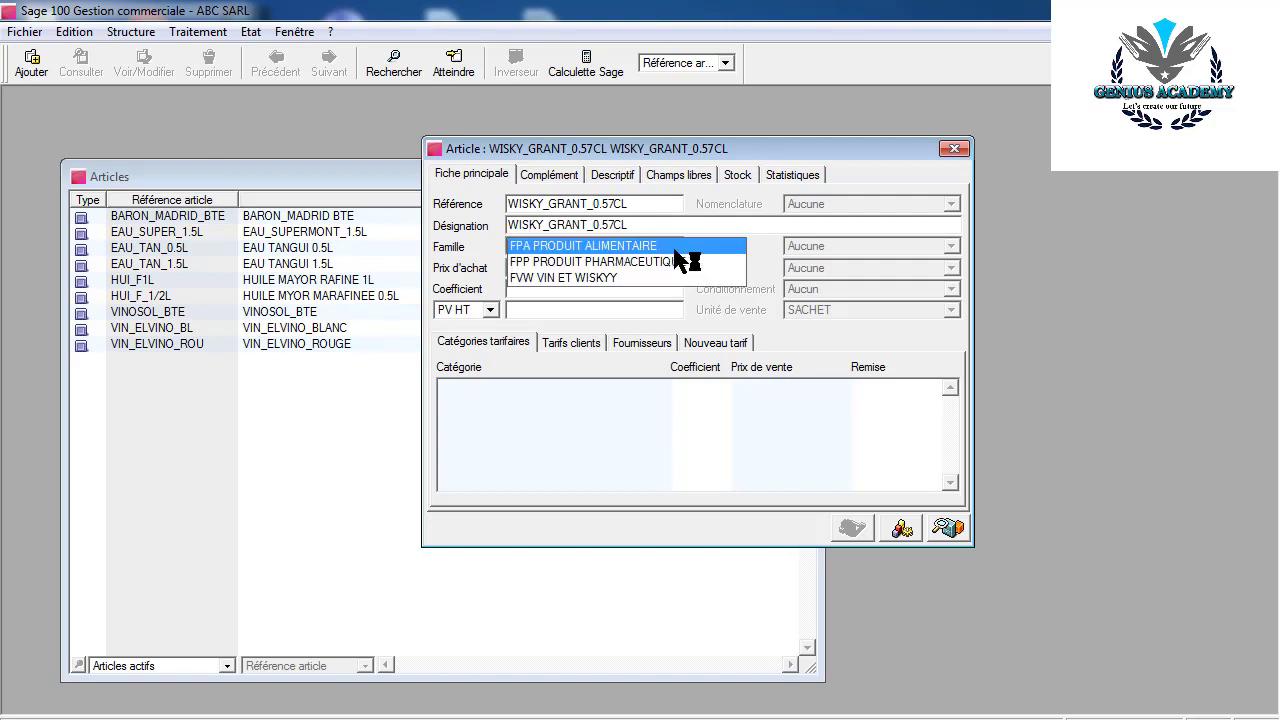
pyautogui.click(630, 280)
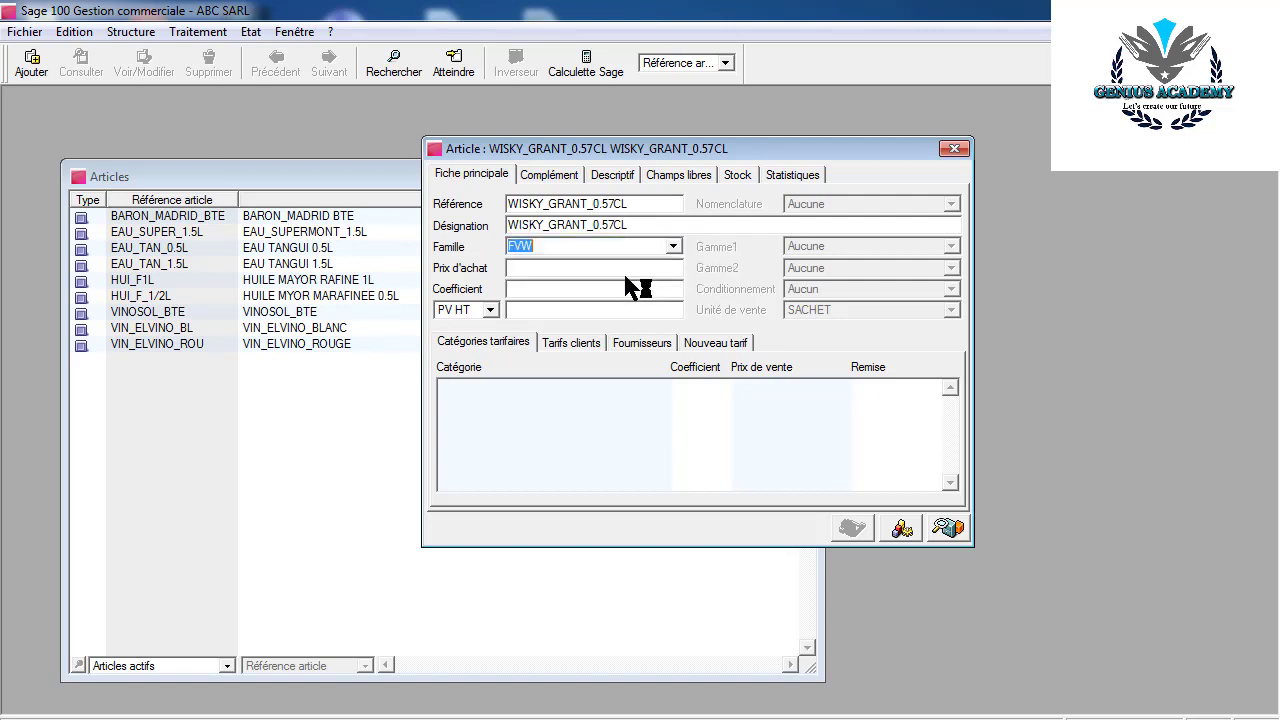
# Set the article's purchase price to 5500 and its tax-inclusive selling price (PV TTC) to 7500
pyautogui.click(531, 269)
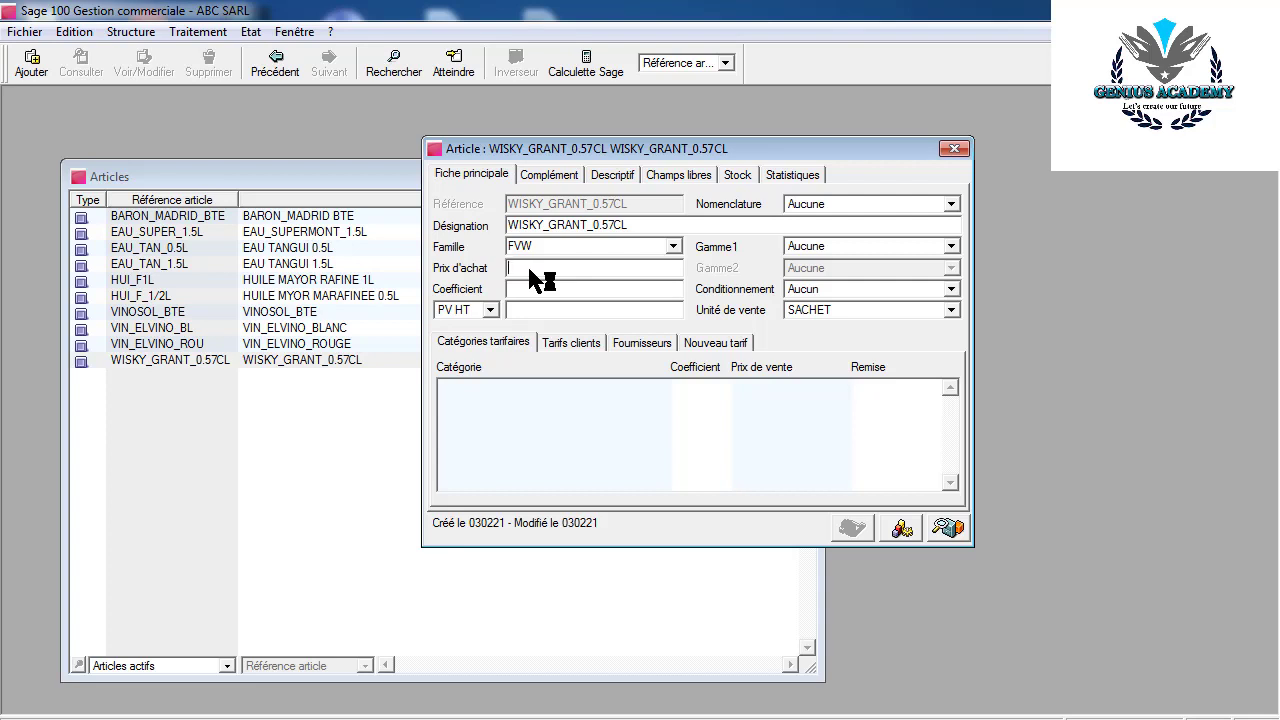
pyautogui.write('5500')
pyautogui.click(490, 310)
pyautogui.click(466, 336)
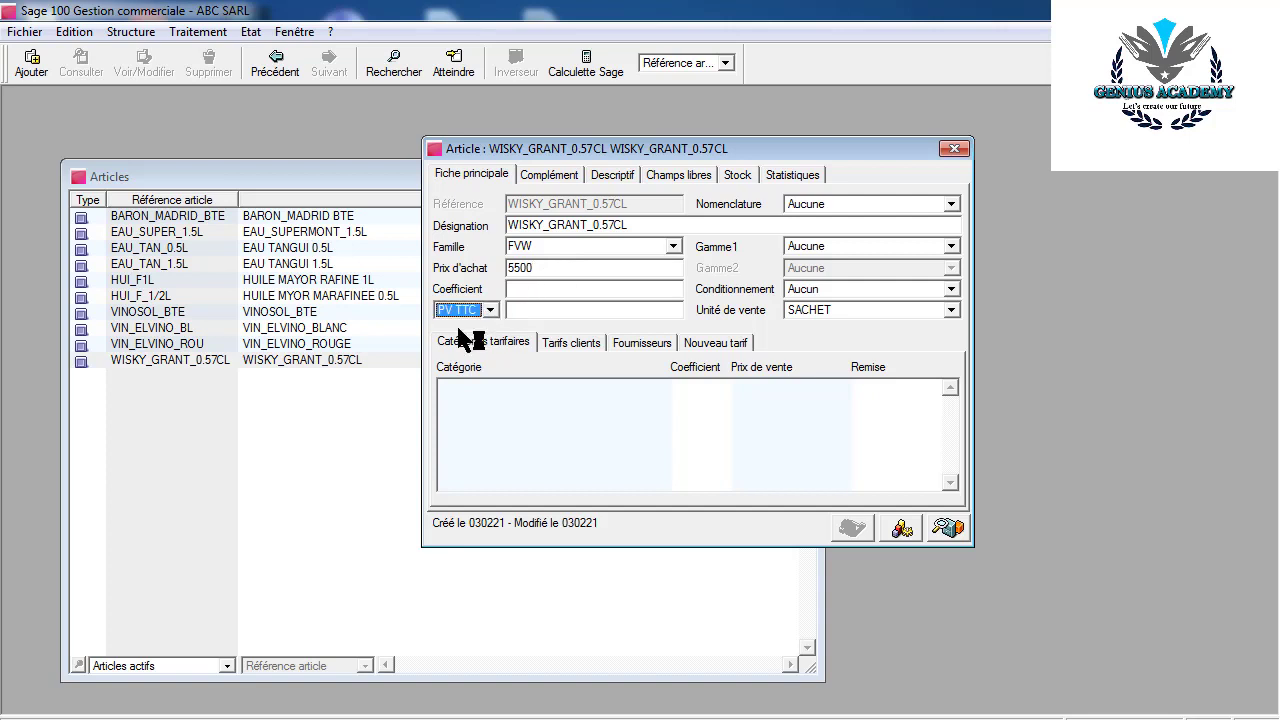
pyautogui.click(521, 311)
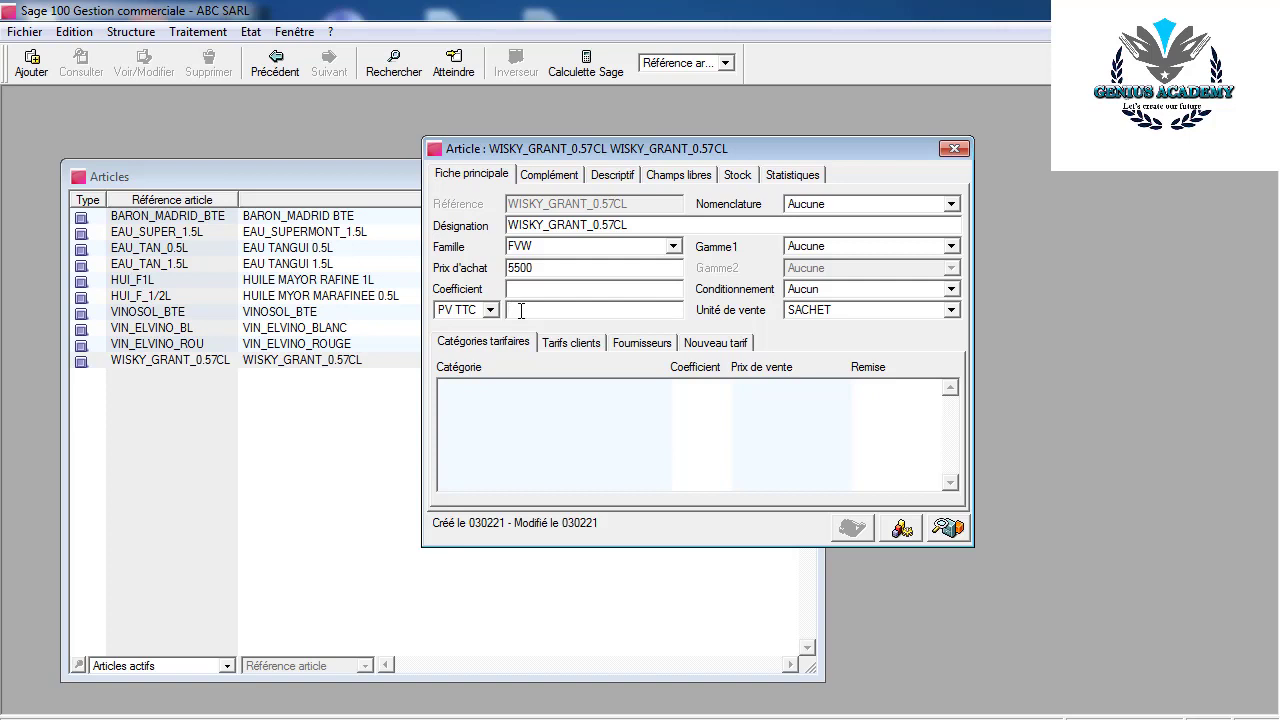
pyautogui.write('7500')
# Set the article's sales unit to BOUTEILLE, save the record and close the articles list
pyautogui.click(951, 310)
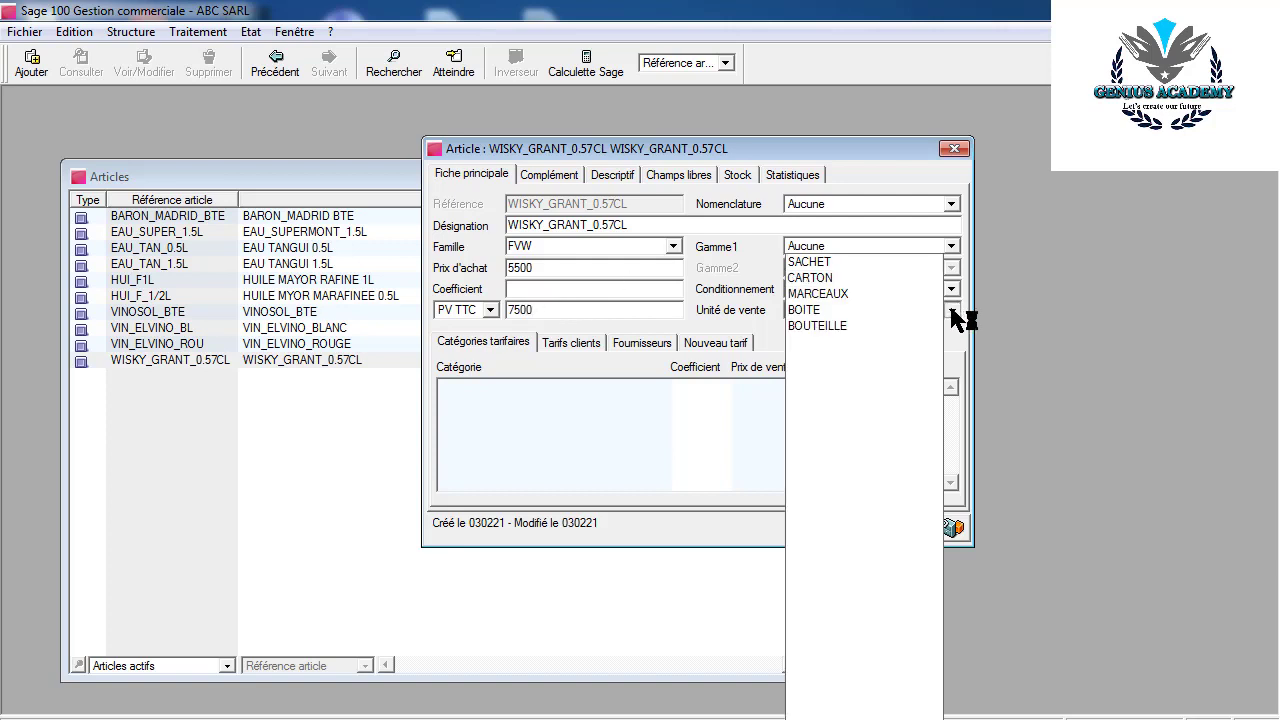
pyautogui.click(869, 325)
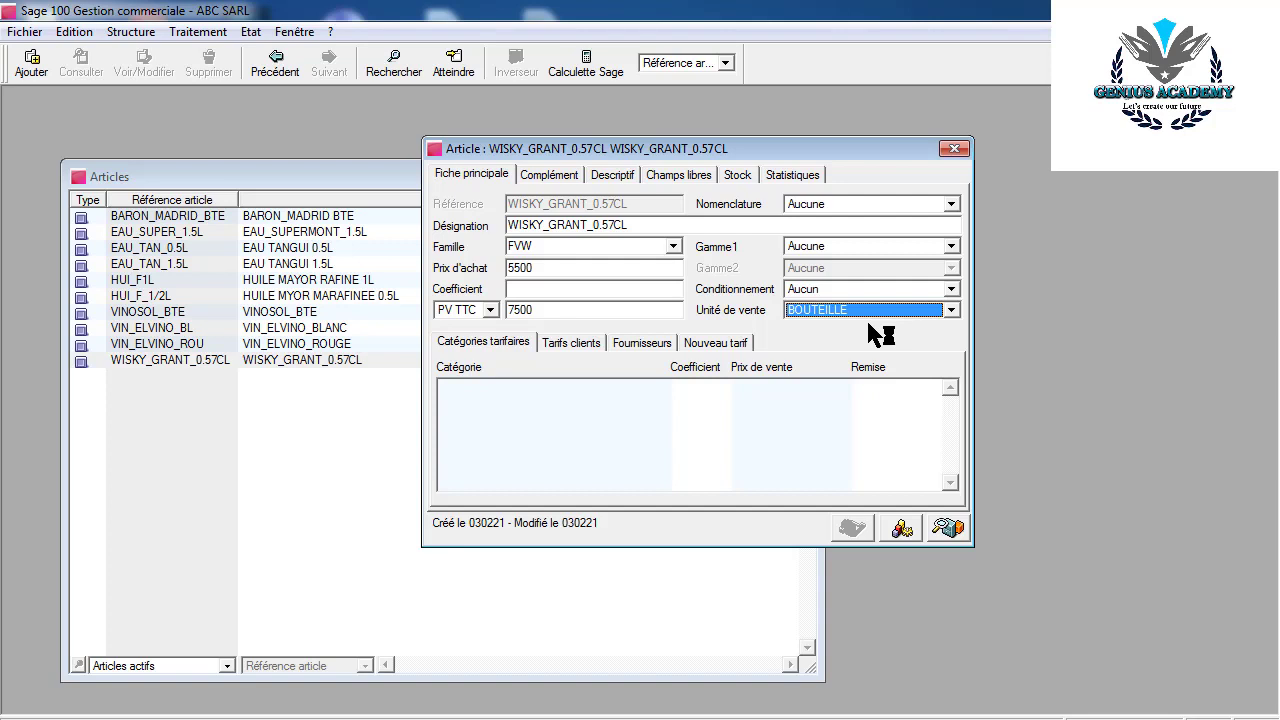
pyautogui.press('Return')
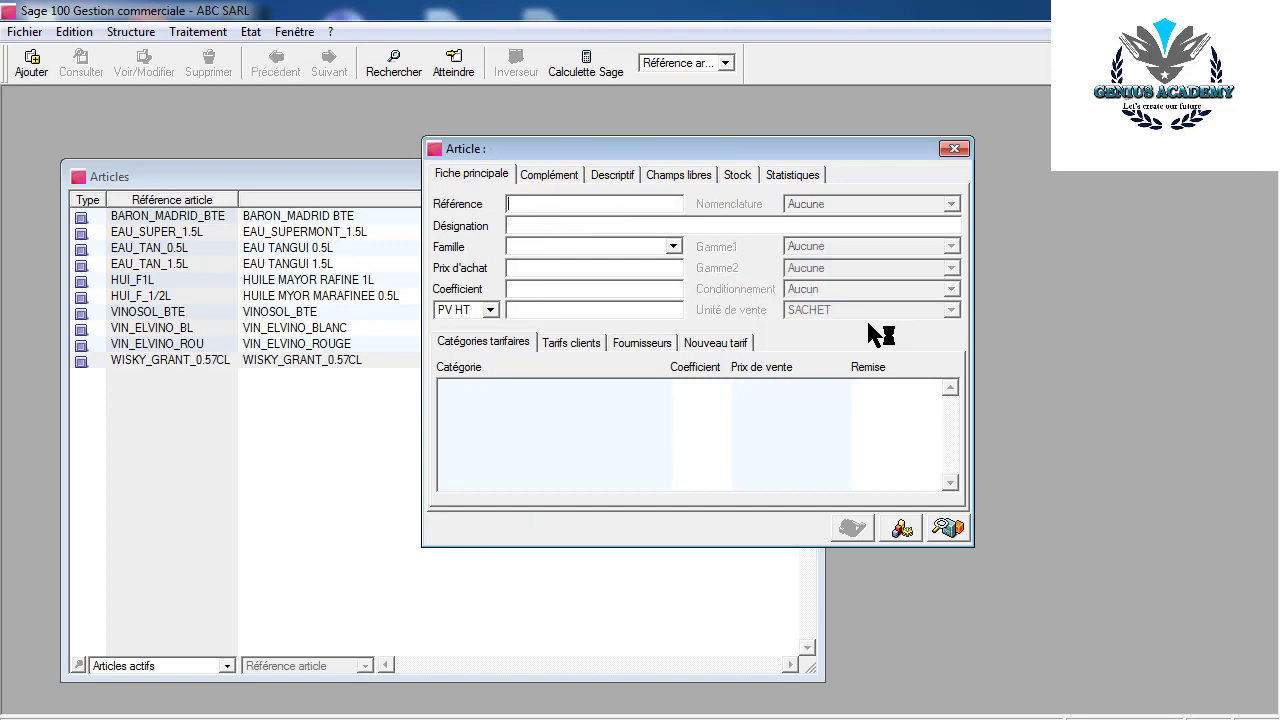
pyautogui.click(954, 149)
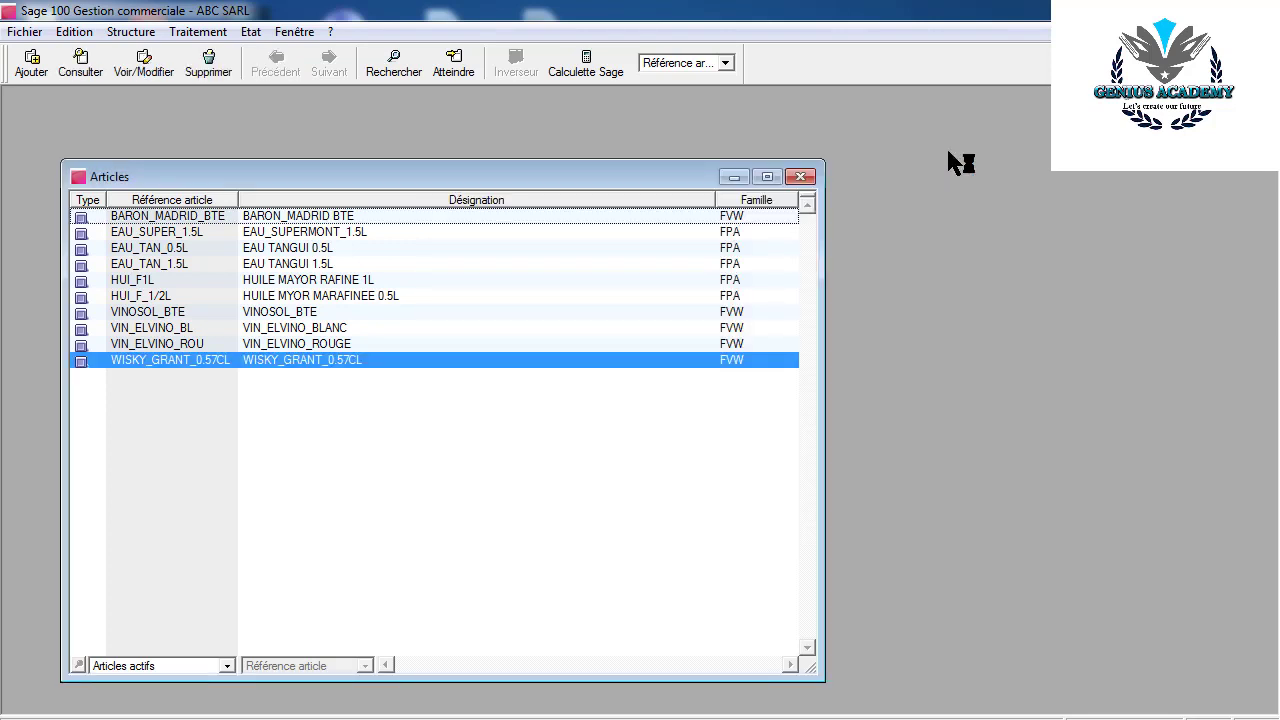
pyautogui.click(800, 177)
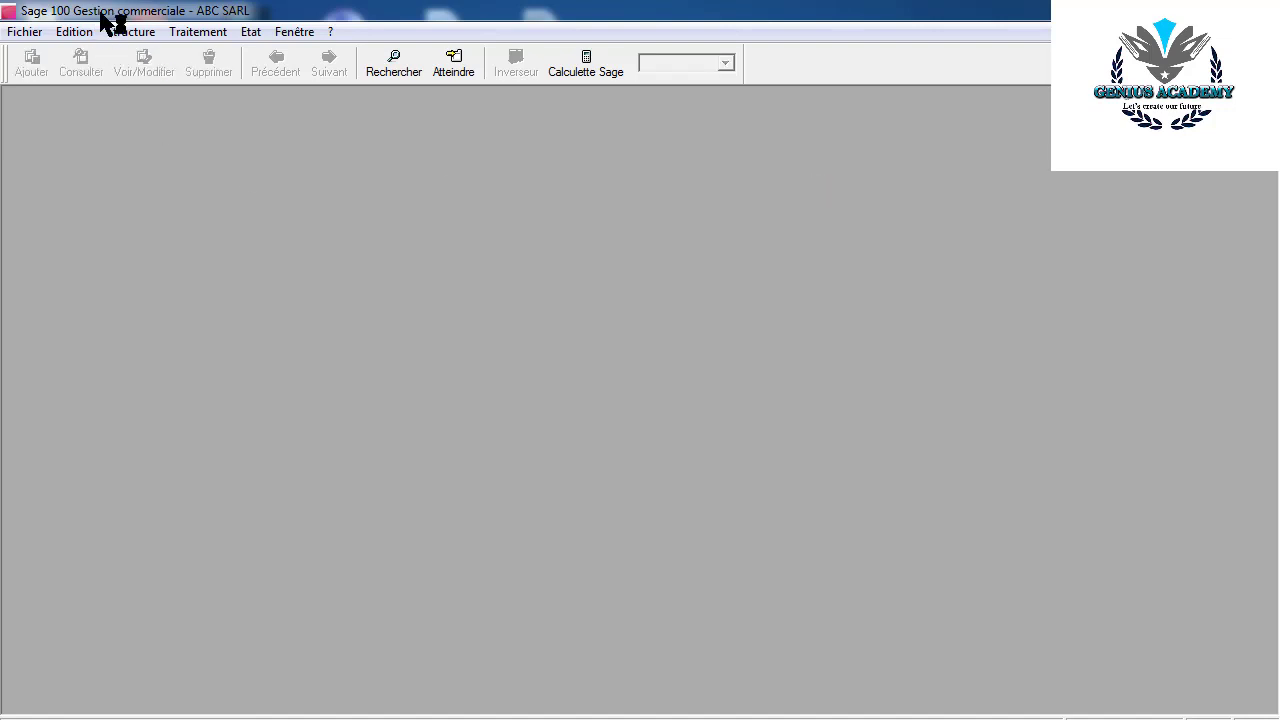
# Add a Mouvement d'entrée document from the stock documents list and maximize its window
pyautogui.click(118, 34)
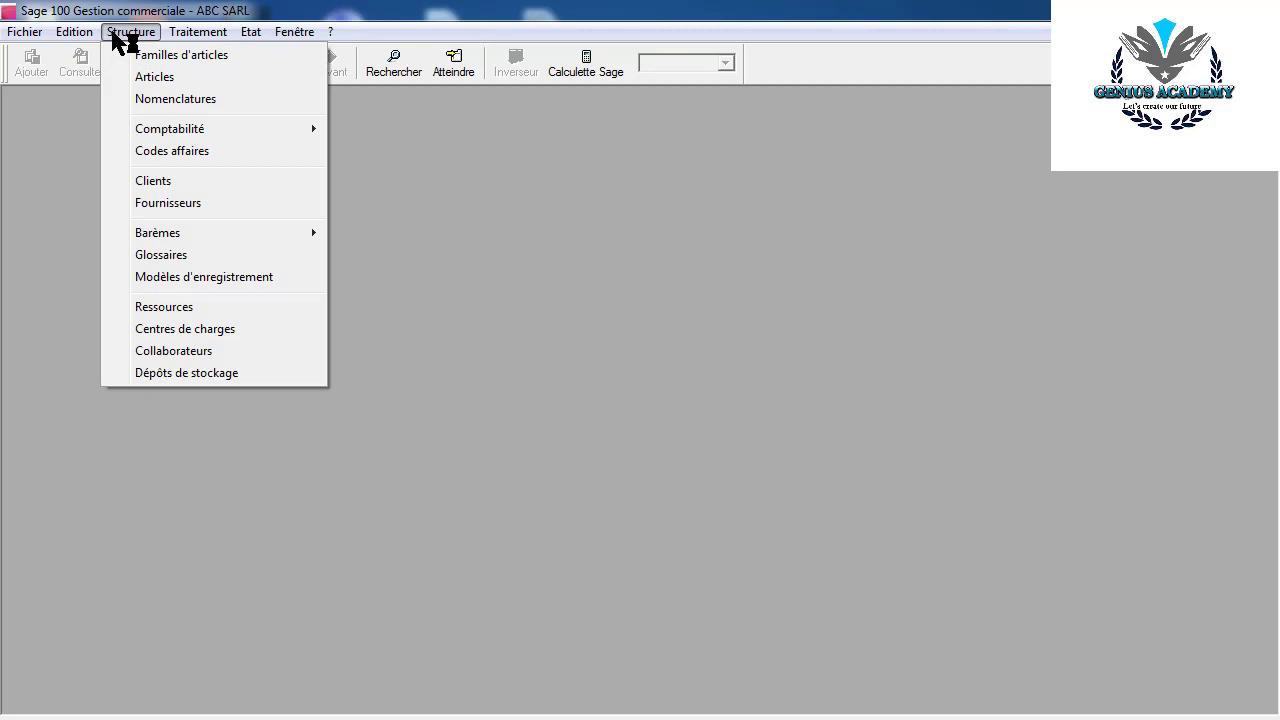
pyautogui.moveTo(188, 36)
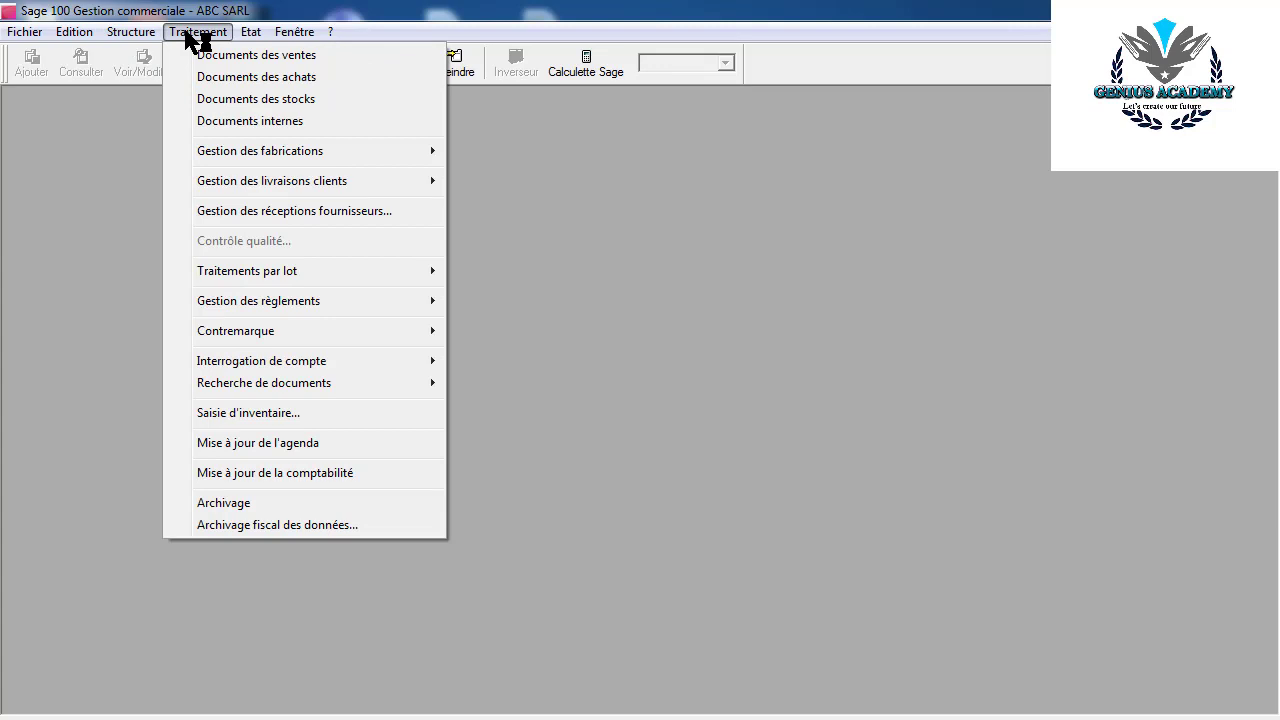
pyautogui.click(289, 106)
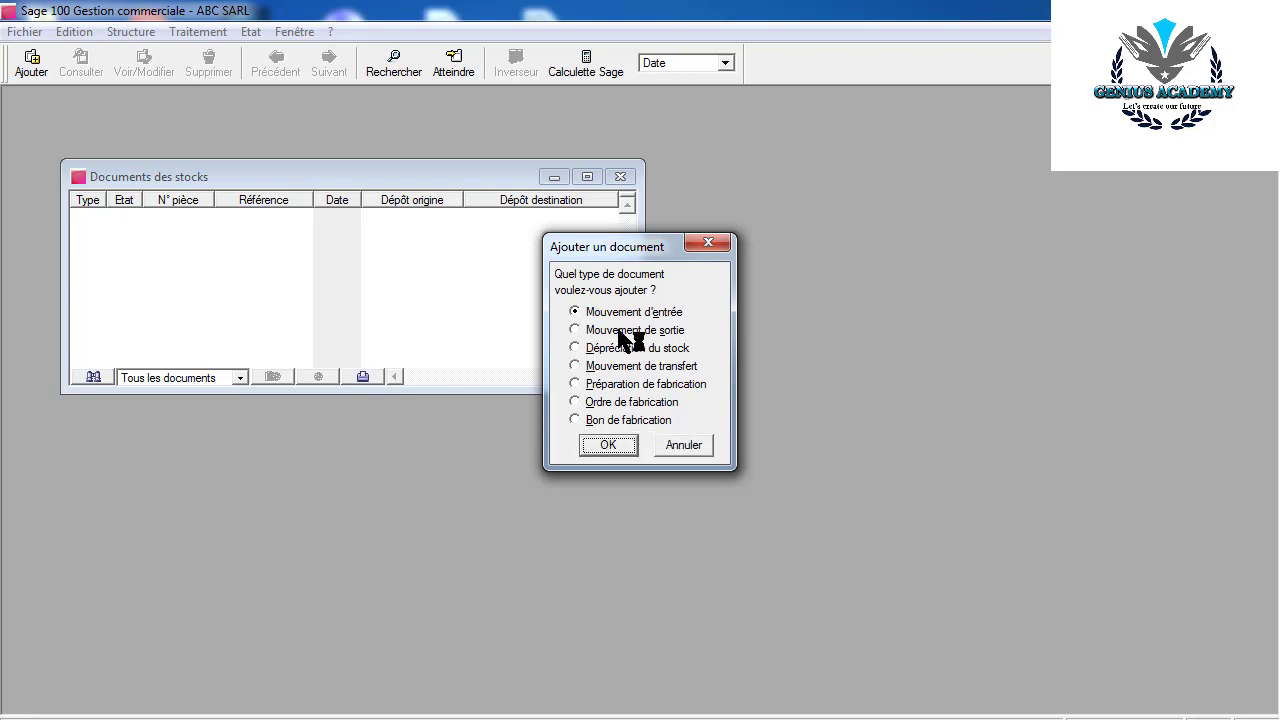
pyautogui.click(608, 446)
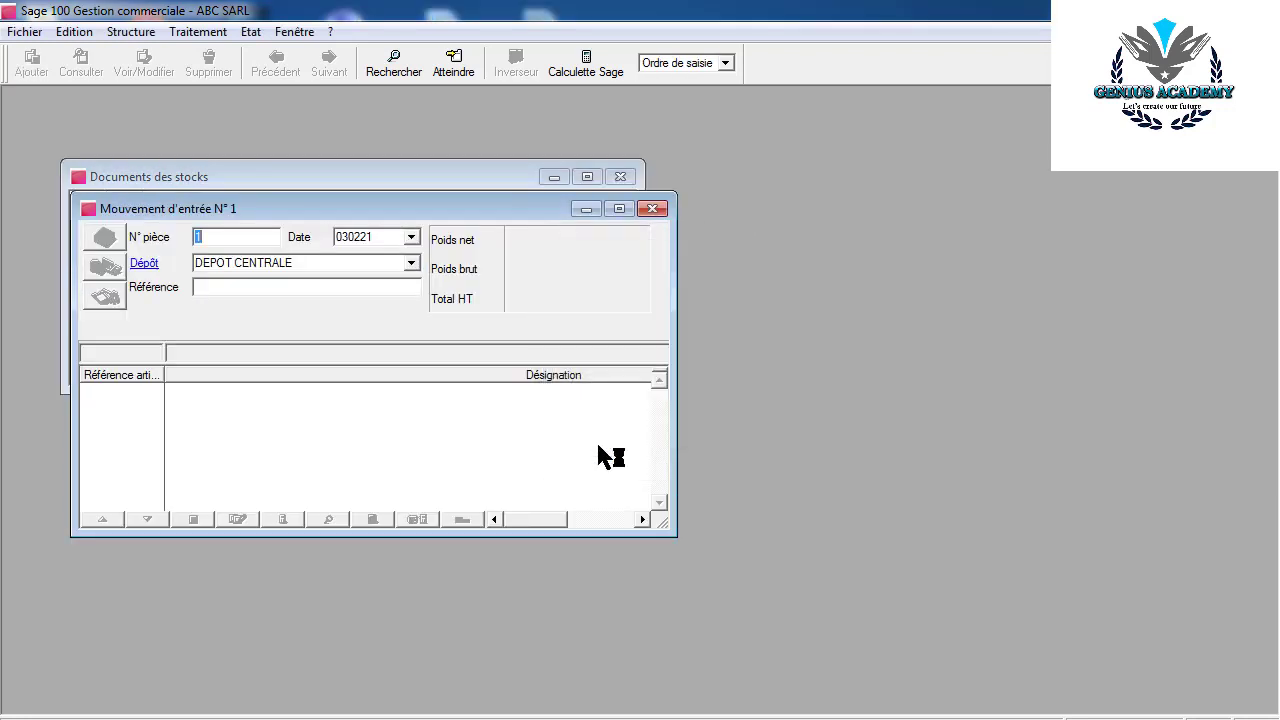
pyautogui.click(626, 209)
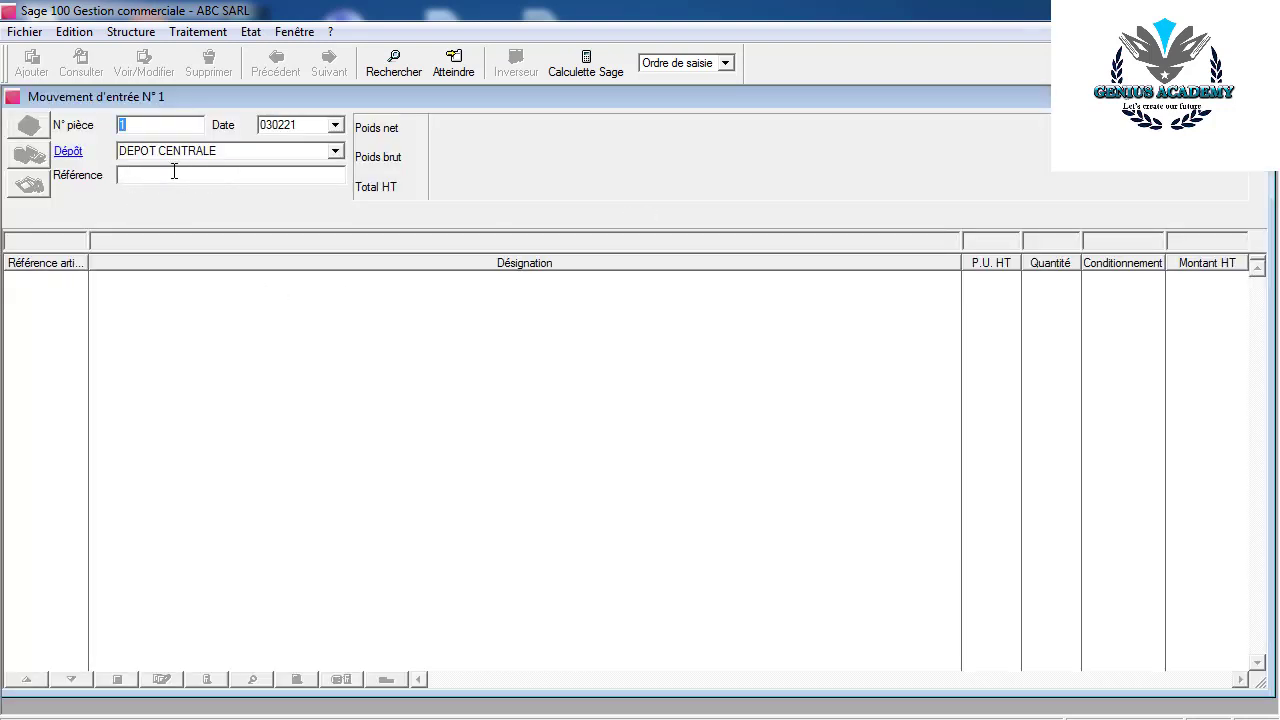
# Enter STOCK 01/02/2021 as the stock entry's reference and validate the document header for DEPOT CENTRALE
pyautogui.click(139, 181)
pyautogui.write('STGC')
pyautogui.write('K')
pyautogui.write(' 01')
pyautogui.write('/')
pyautogui.write('02')
pyautogui.write('.')
pyautogui.press('BackSpace')
pyautogui.write('/2021')
pyautogui.press('Return')
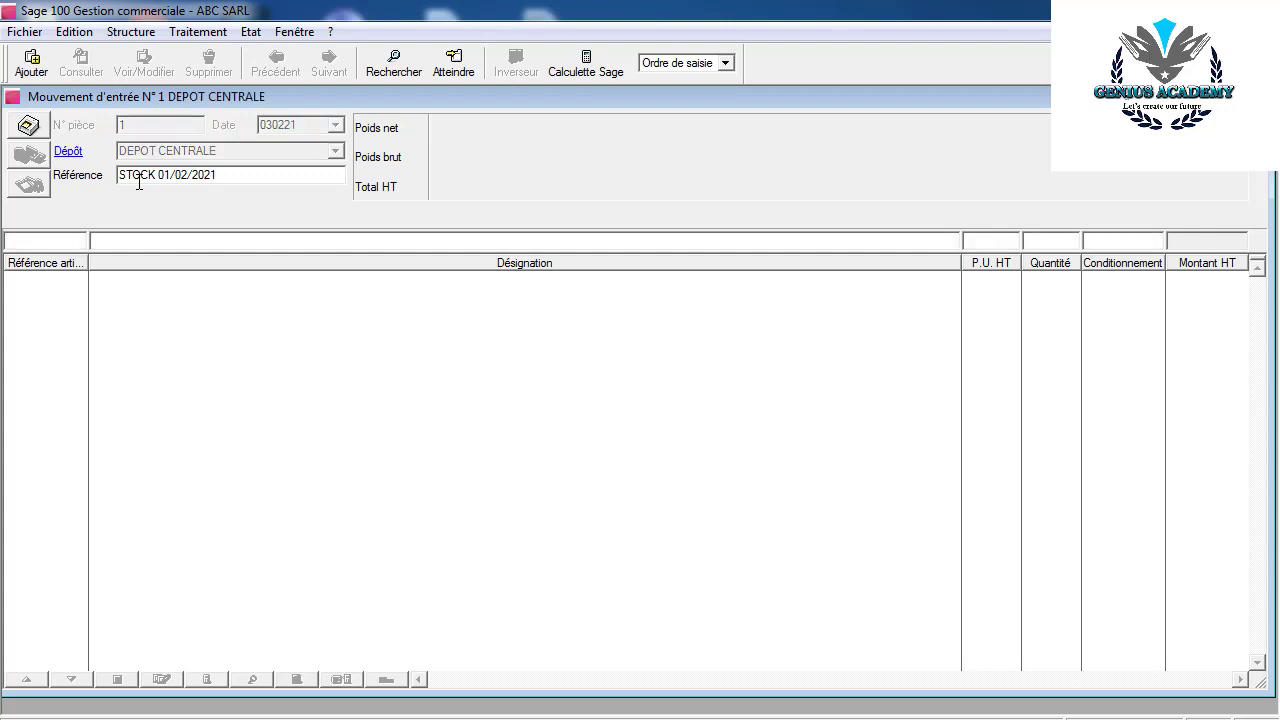
# Add a line for article BARON_MADRID BTE with quantity 100 to the stock entry
pyautogui.write('A')
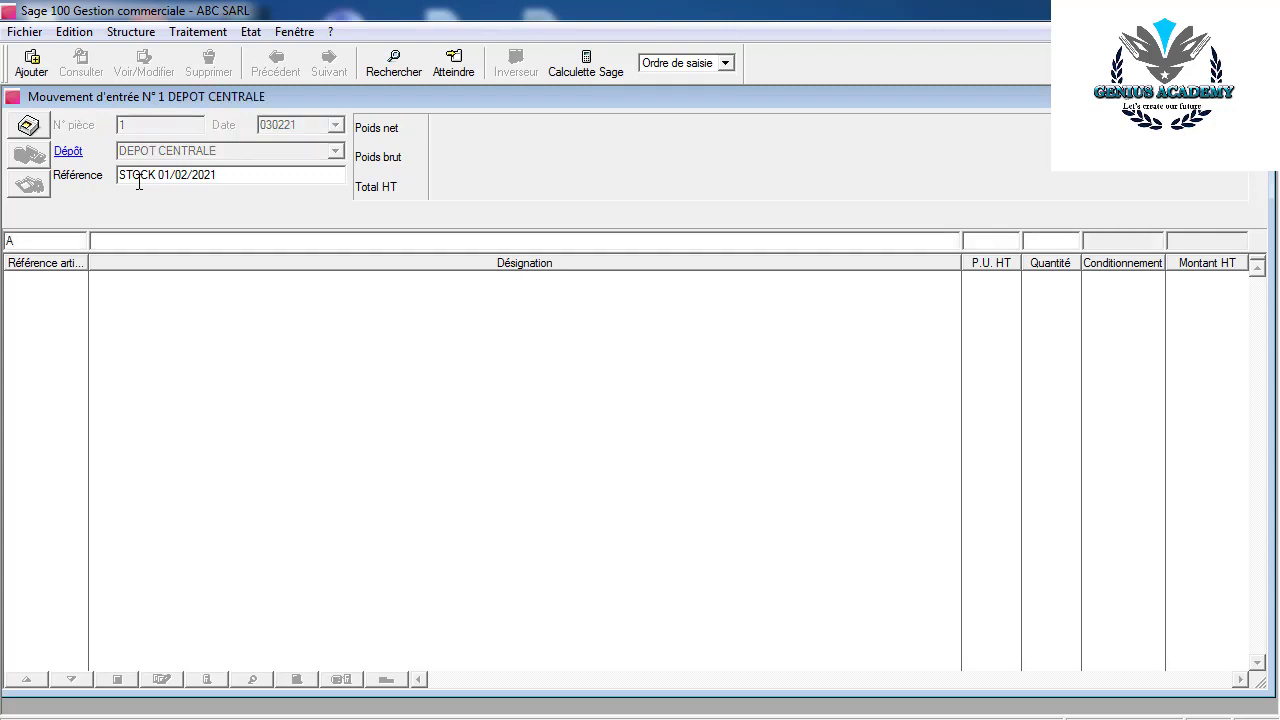
pyautogui.press('Tab')
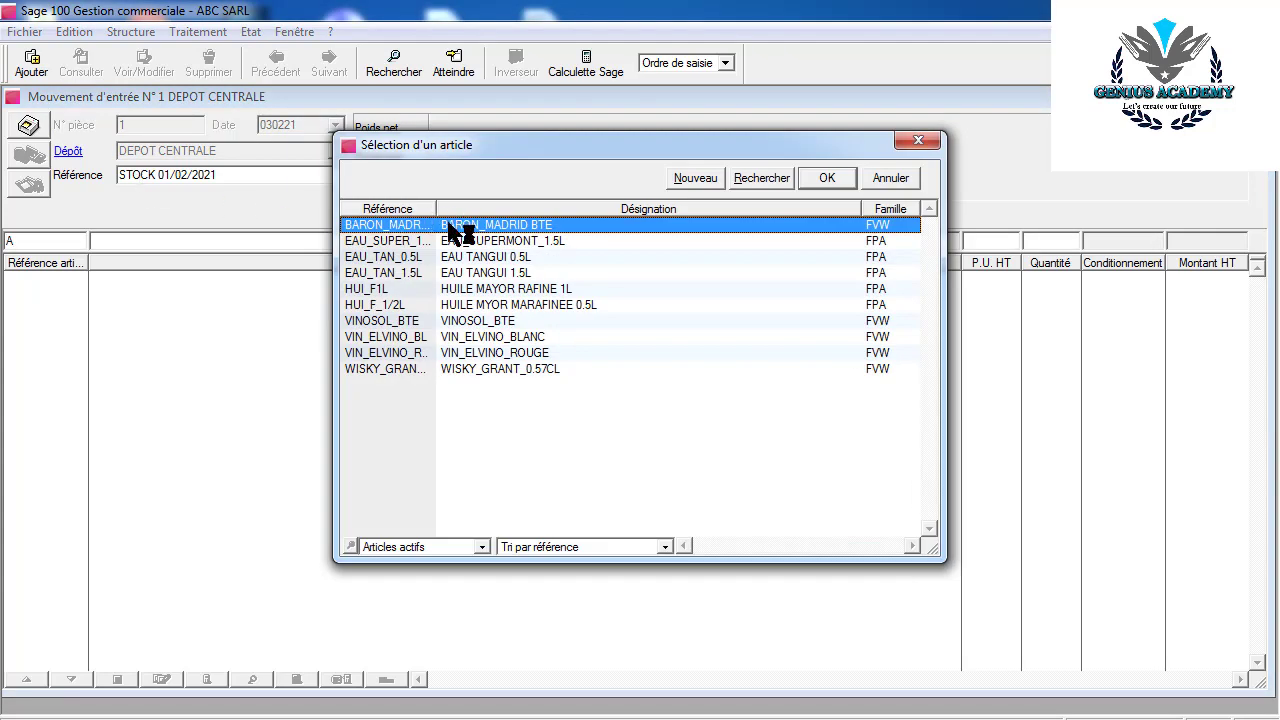
pyautogui.doubleClick(451, 232)
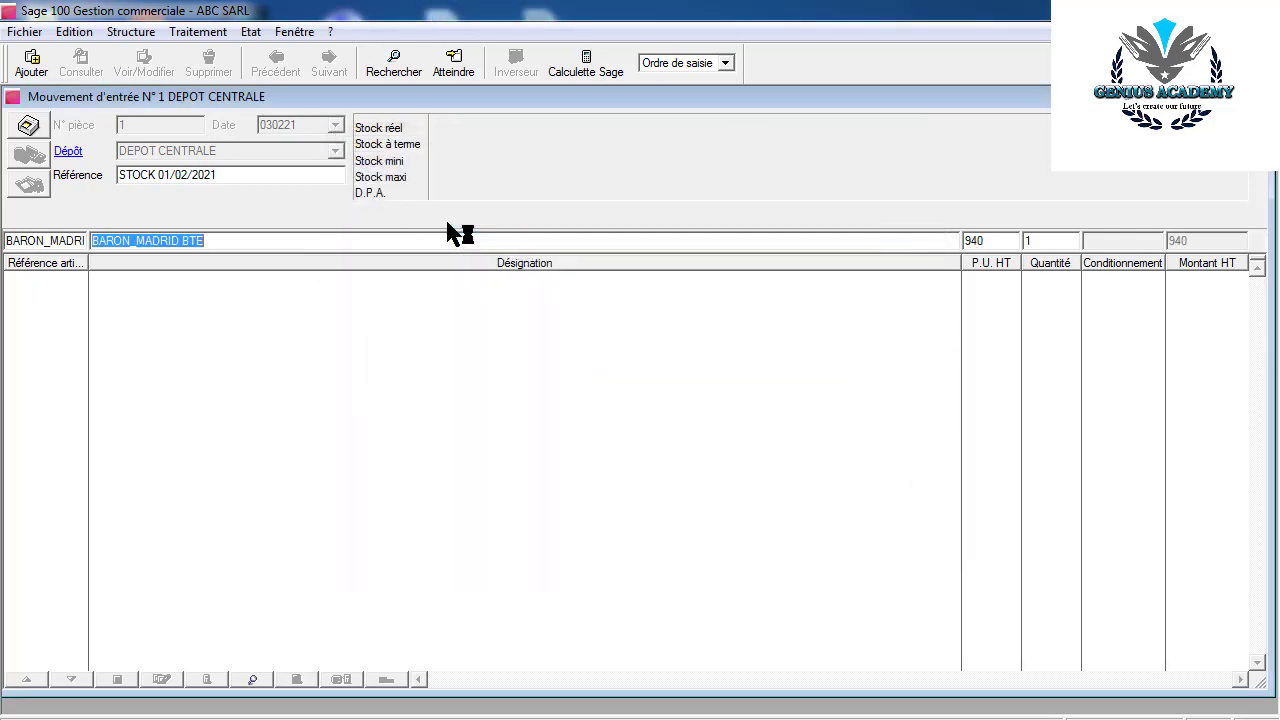
pyautogui.press('Tab')
pyautogui.press('Tab')
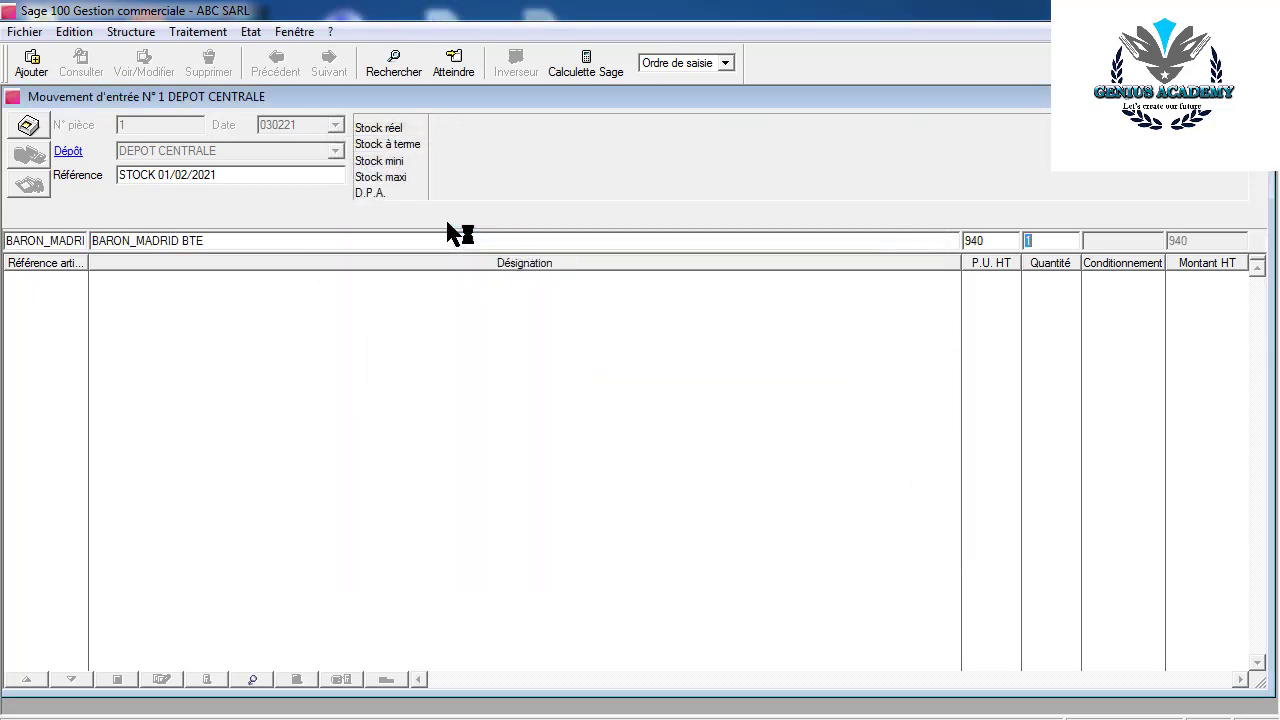
pyautogui.write('100')
pyautogui.press('Return')
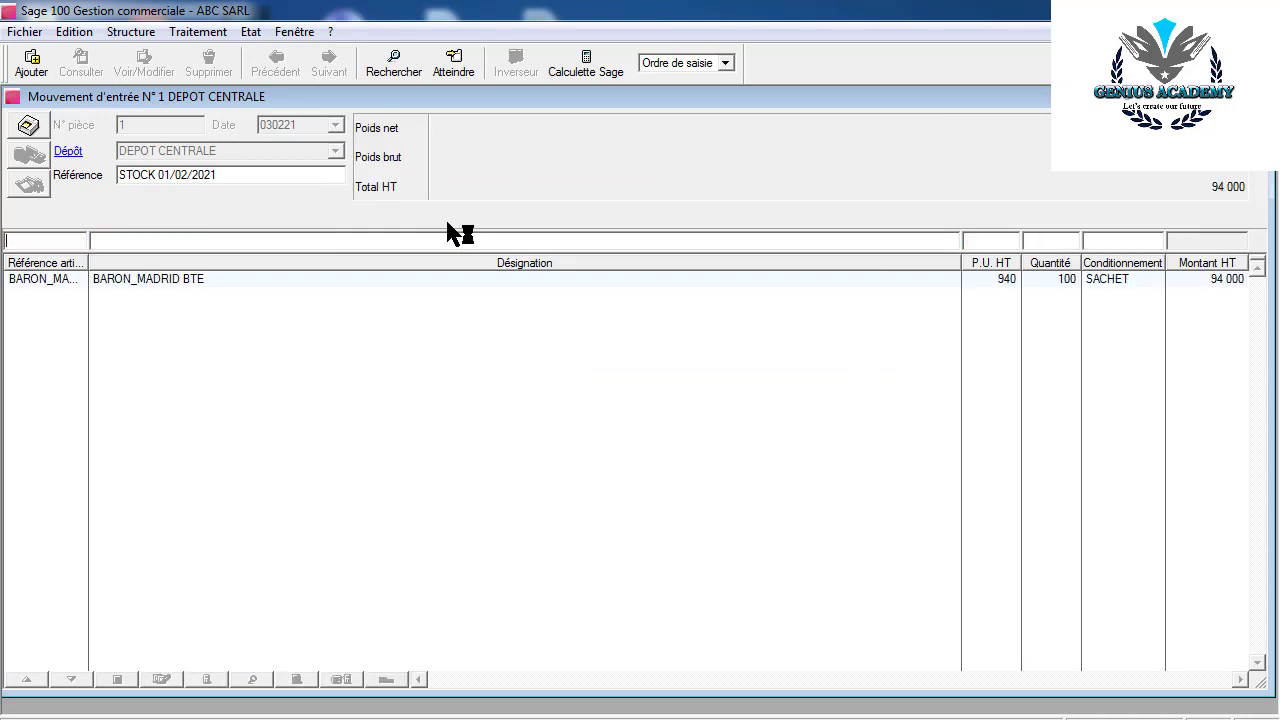
# Add a line for article EAU_SUPERMONT_1.5L with quantity 100 to the stock entry
pyautogui.write('A')
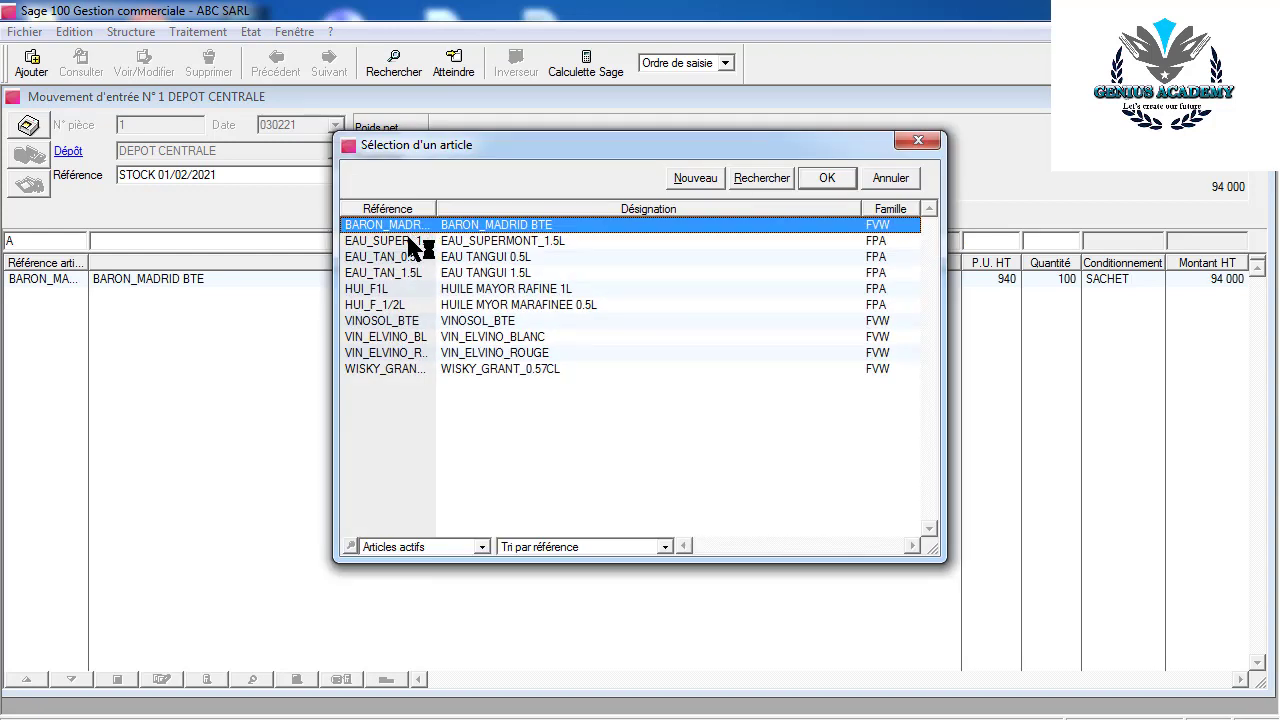
pyautogui.click(410, 241)
pyautogui.doubleClick(410, 241)
pyautogui.press('Tab')
pyautogui.press('Tab')
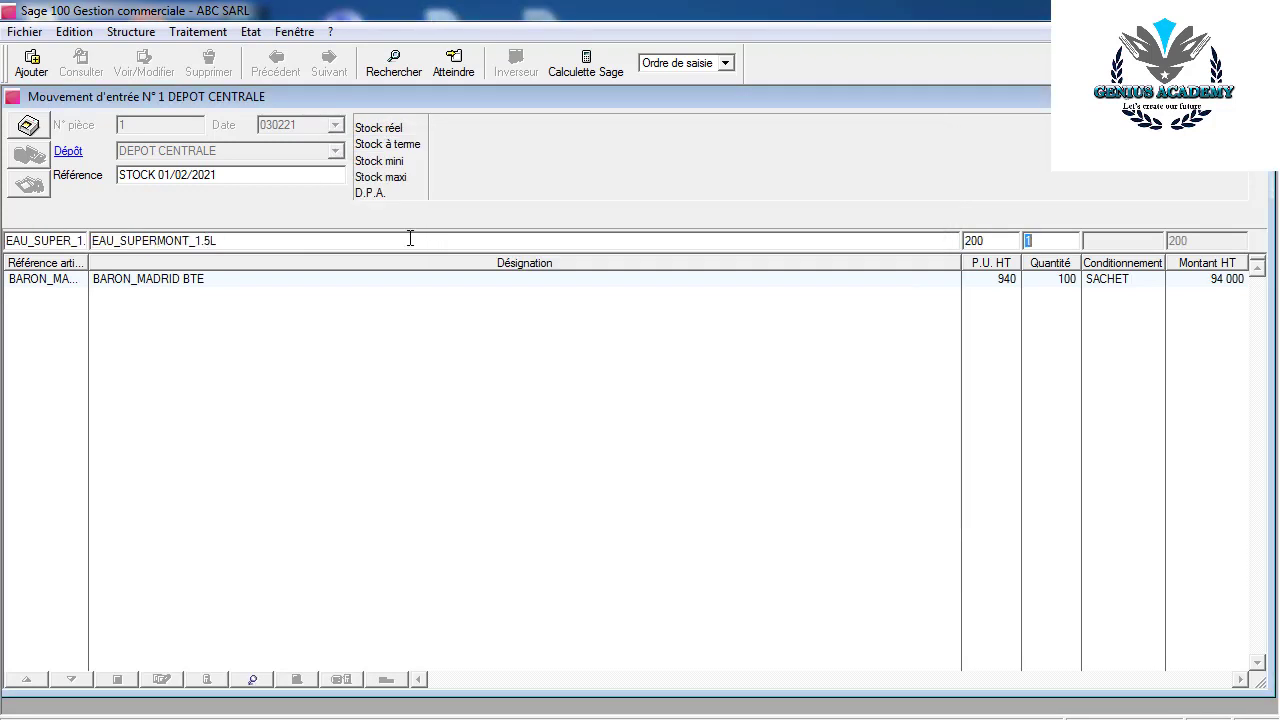
pyautogui.press('Tab')
pyautogui.write('100')
pyautogui.press('Return')
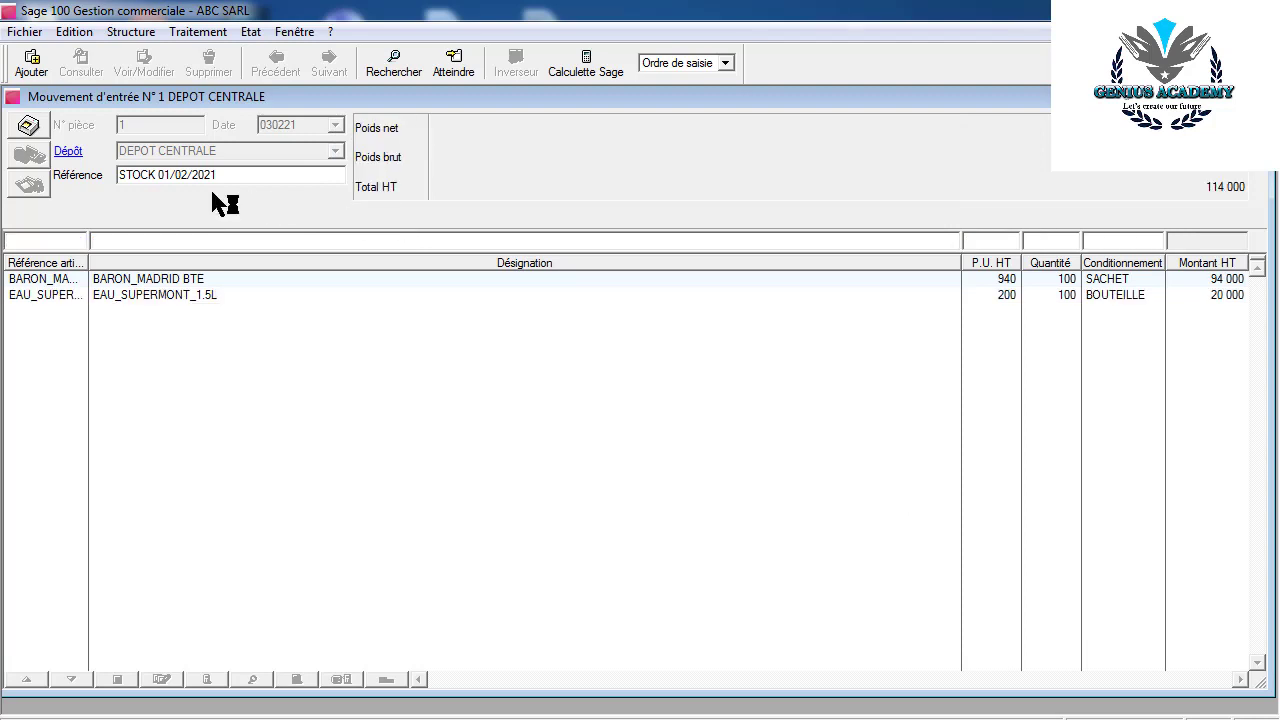
# Add a line for article EAU TANGUI 0.5L with quantity 100 to the stock entry
pyautogui.write('A')
pyautogui.press('Tab')
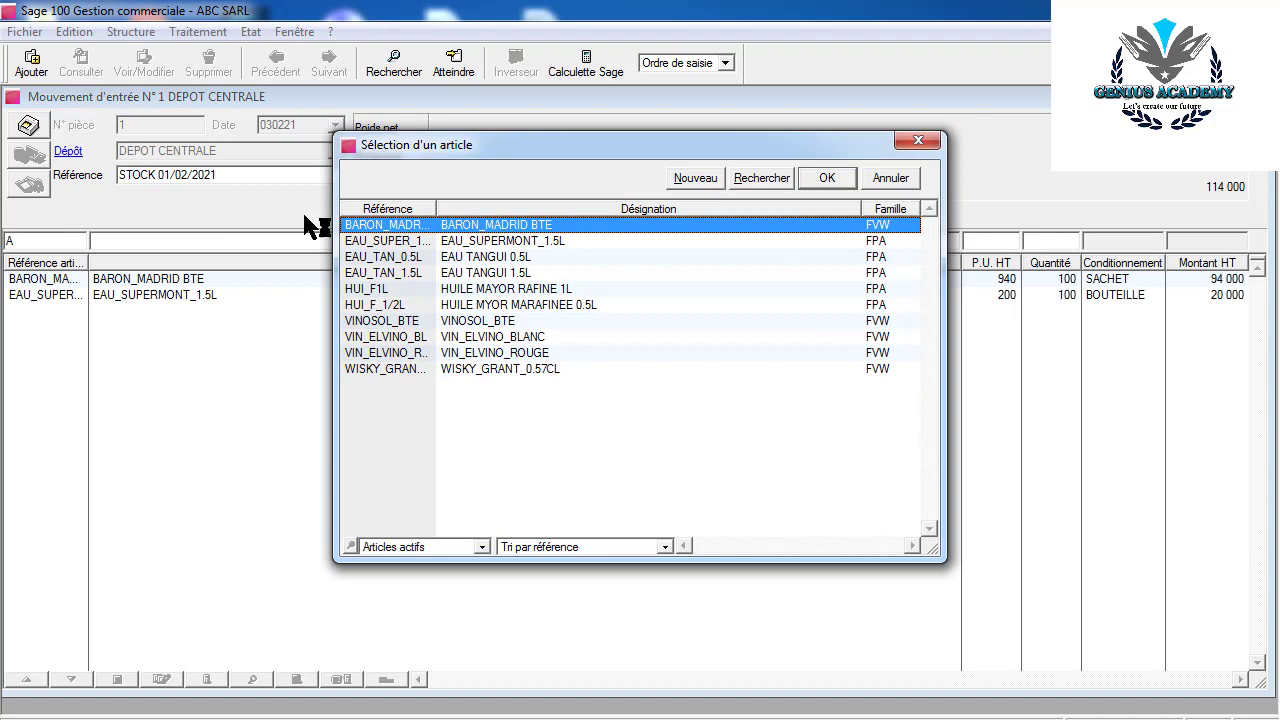
pyautogui.doubleClick(470, 257)
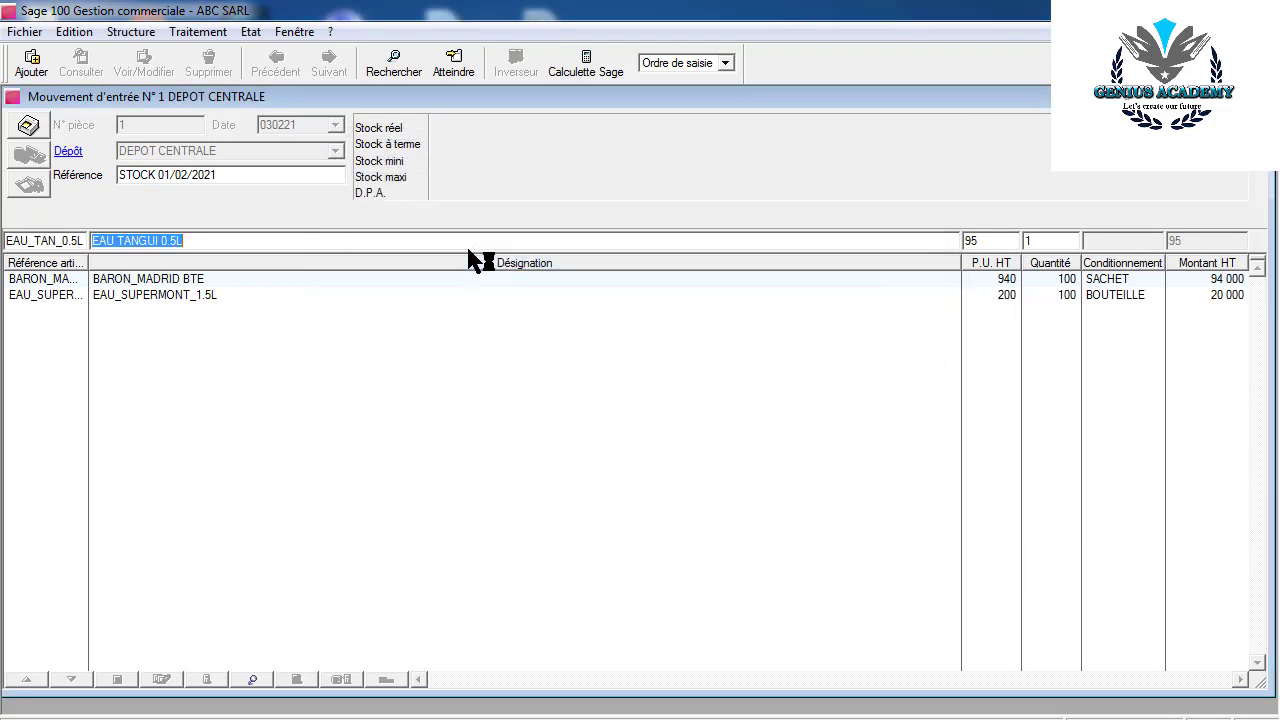
pyautogui.press('Tab')
pyautogui.press('Tab')
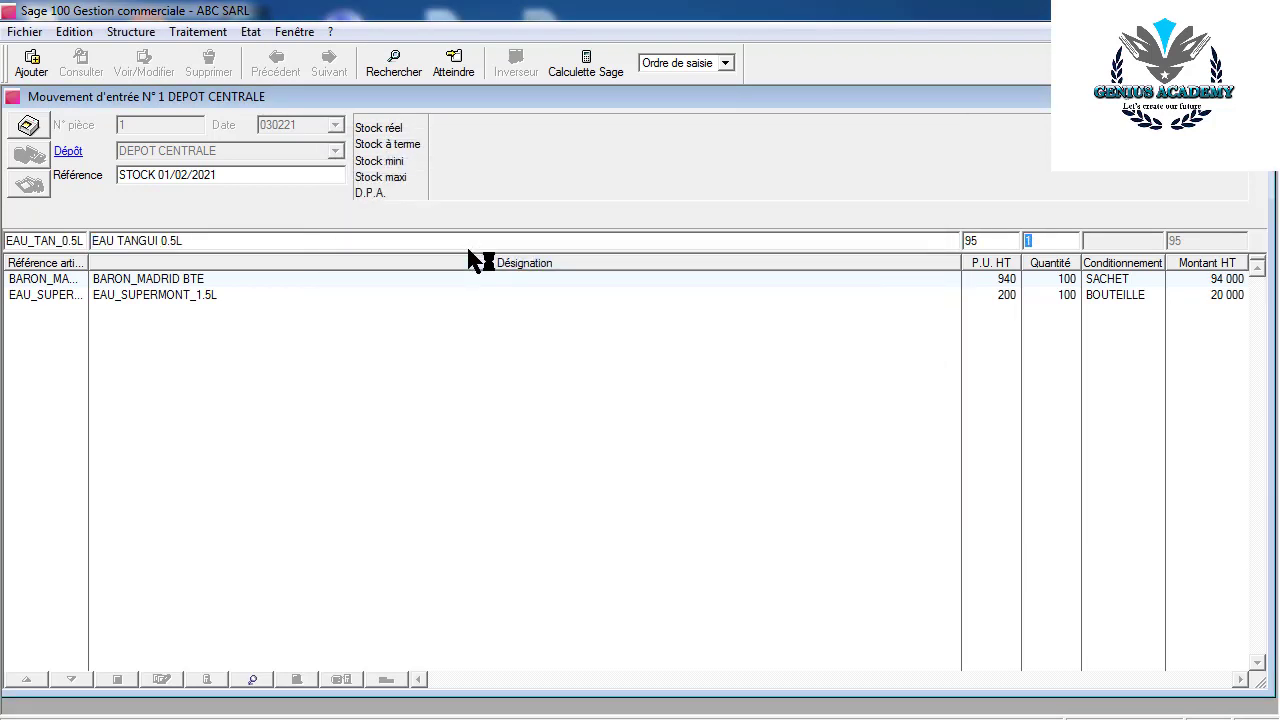
pyautogui.write('100')
pyautogui.press('Return')
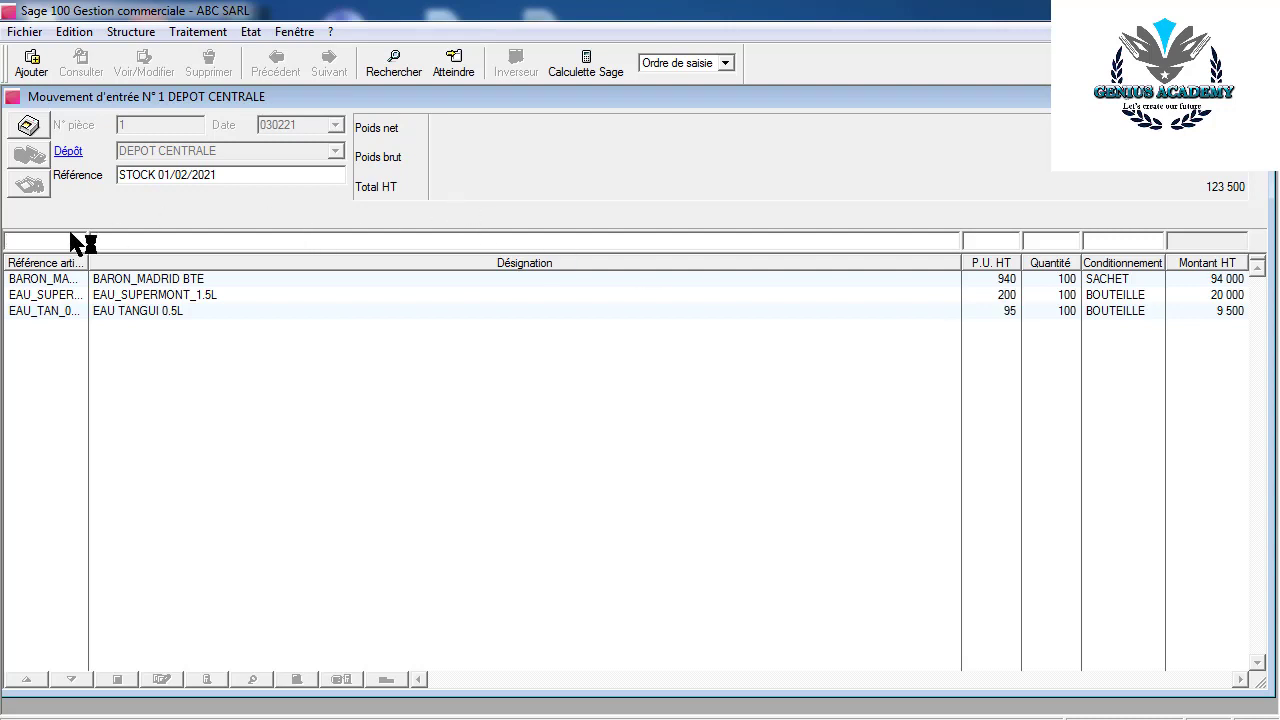
# Add a line for article EAU TANGUI 1.5L with quantity 100 to the stock entry
pyautogui.write('A')
pyautogui.press('Tab')
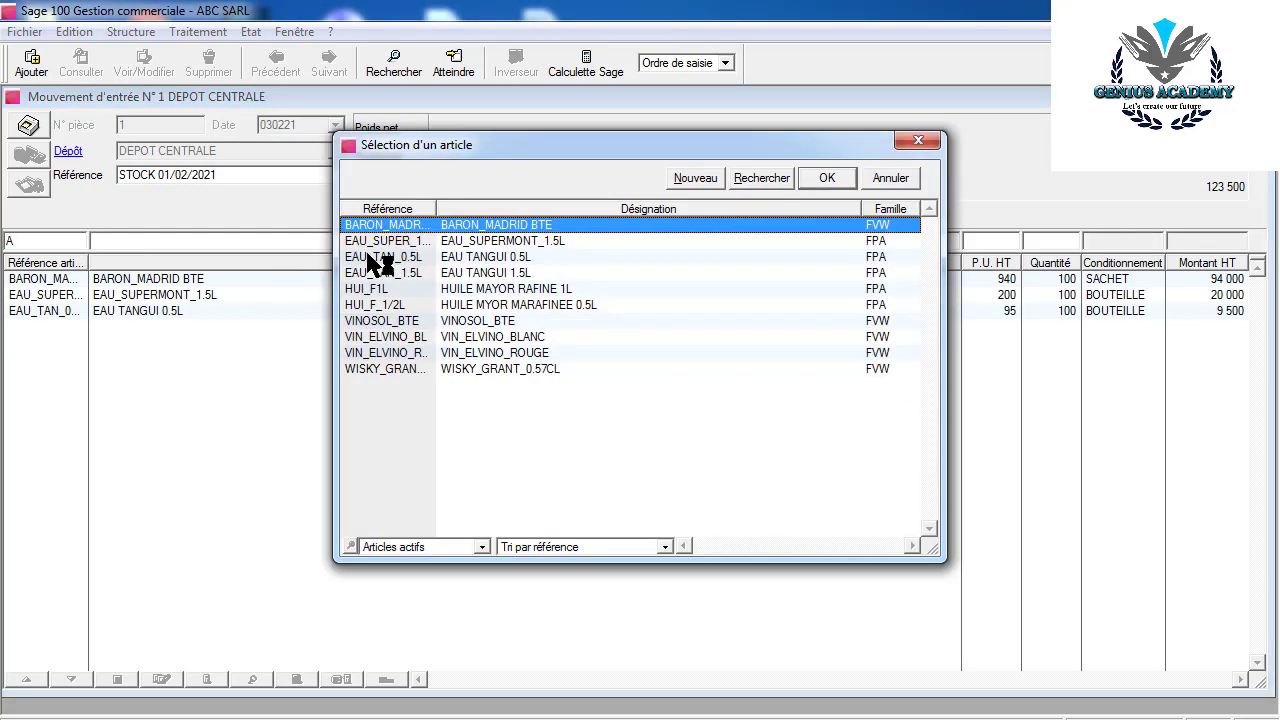
pyautogui.click(476, 272)
pyautogui.doubleClick(476, 272)
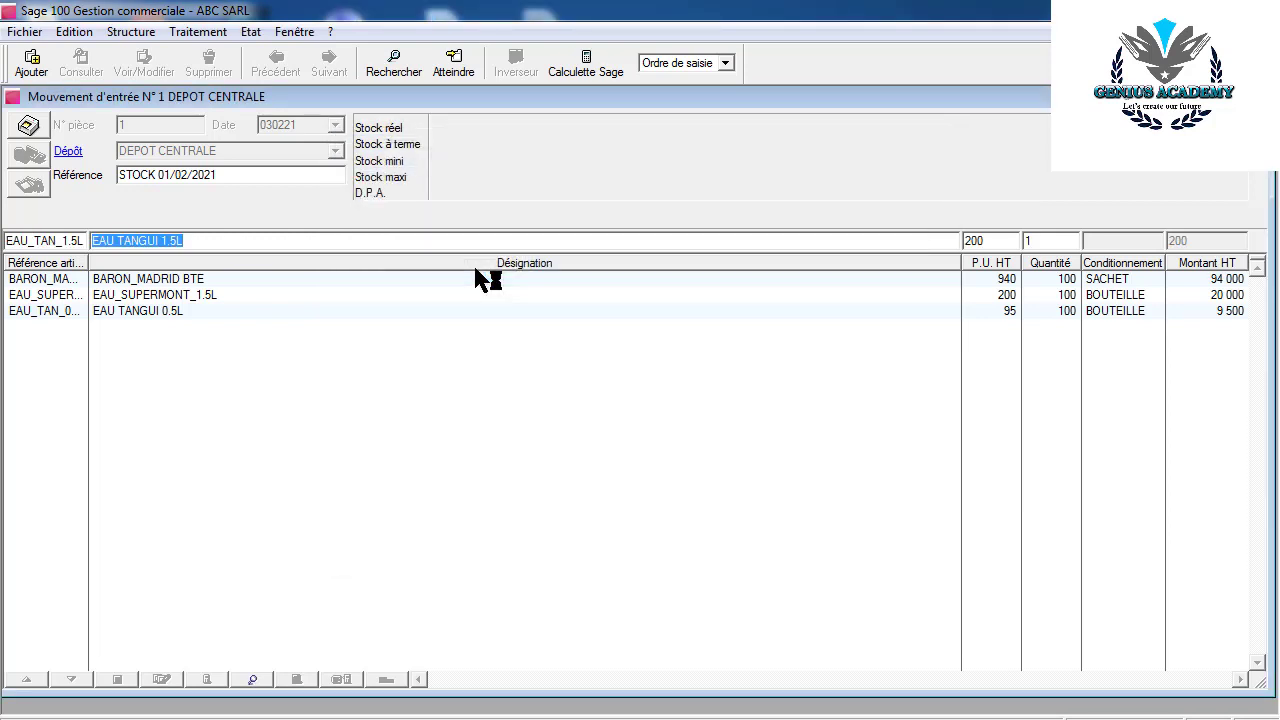
pyautogui.press('Tab')
pyautogui.press('Tab')
pyautogui.press('Tab')
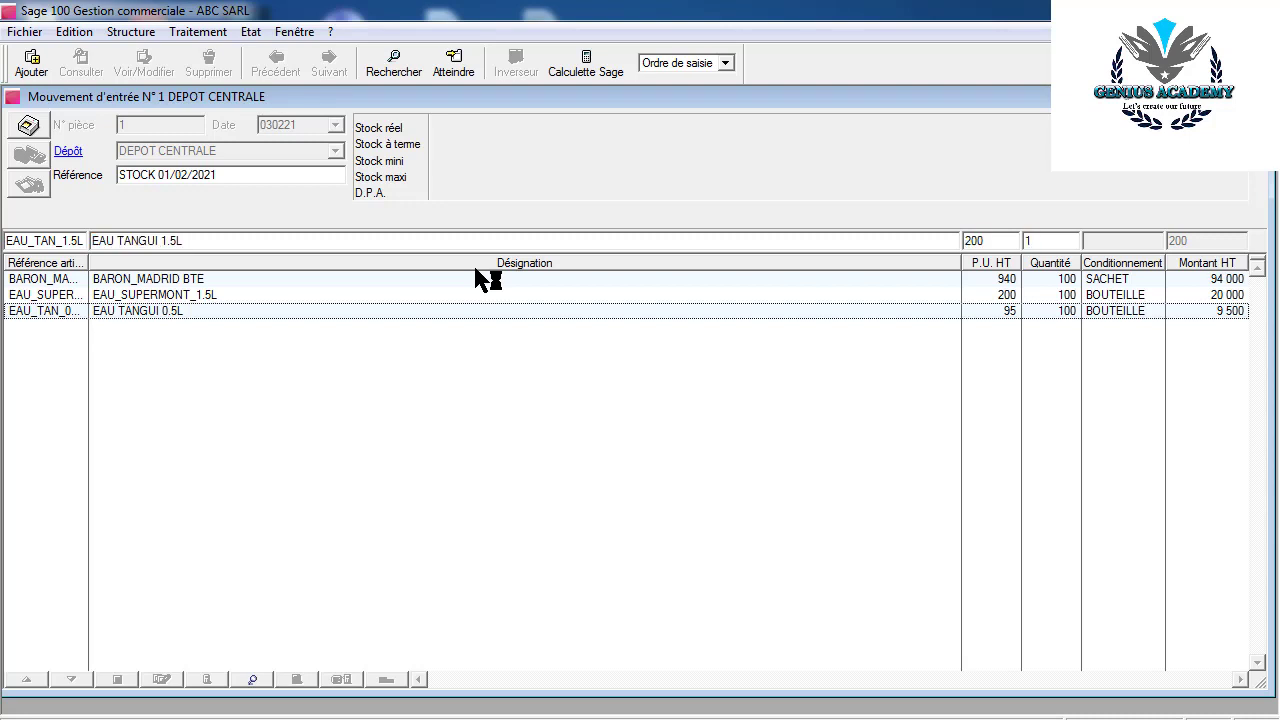
pyautogui.hotkey('shift', 'Tab')
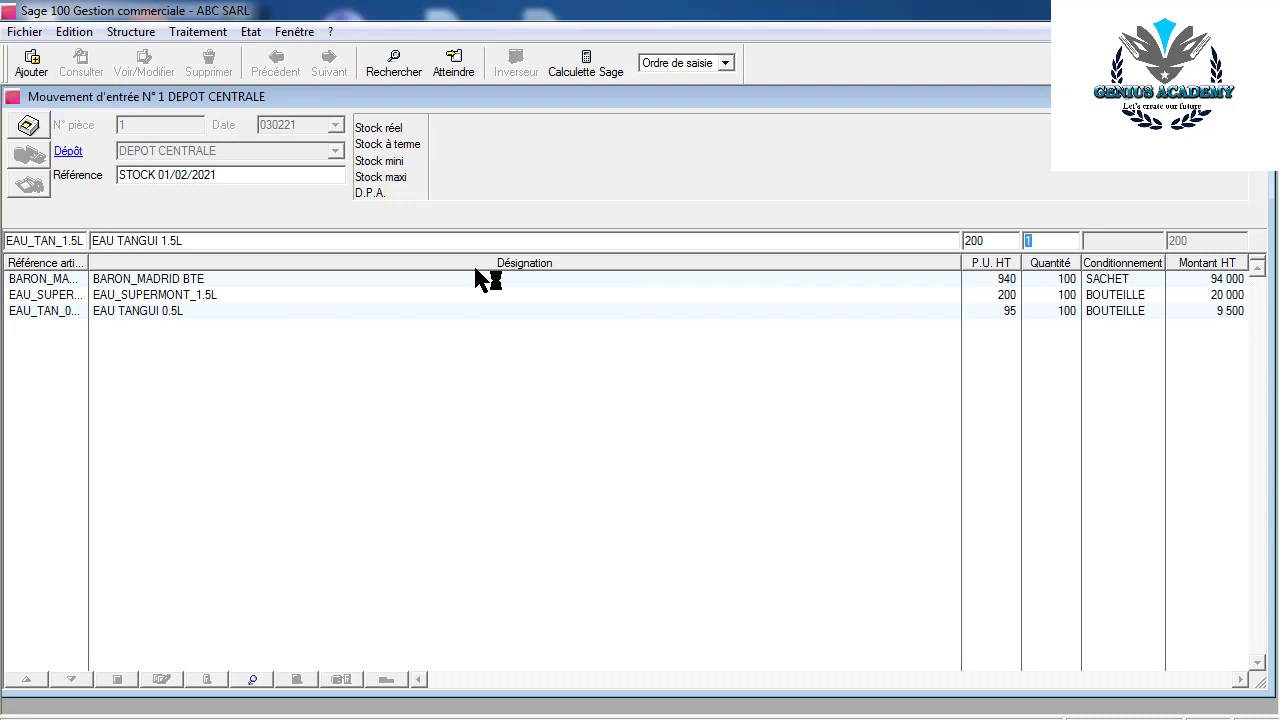
pyautogui.write('100')
pyautogui.press('Return')
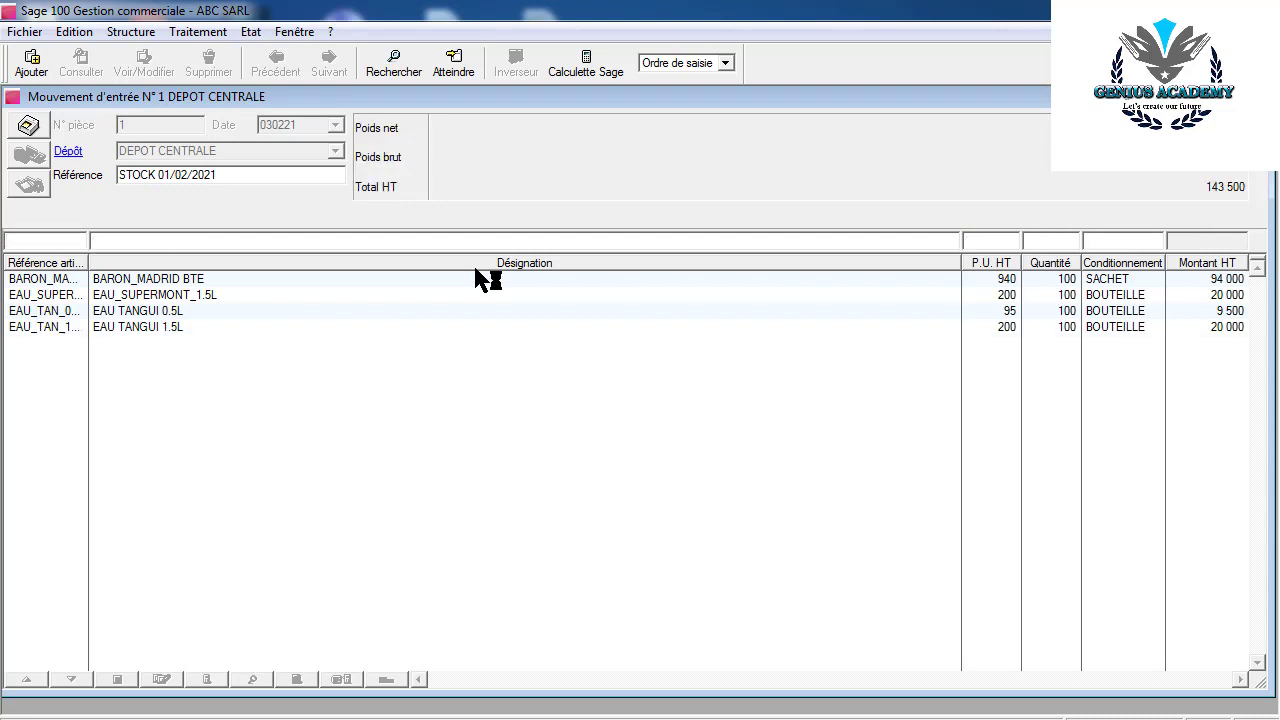
# Add a line for article HUILE MAYOR RAFINE 1L with quantity 100 to the stock entry
pyautogui.write('S')
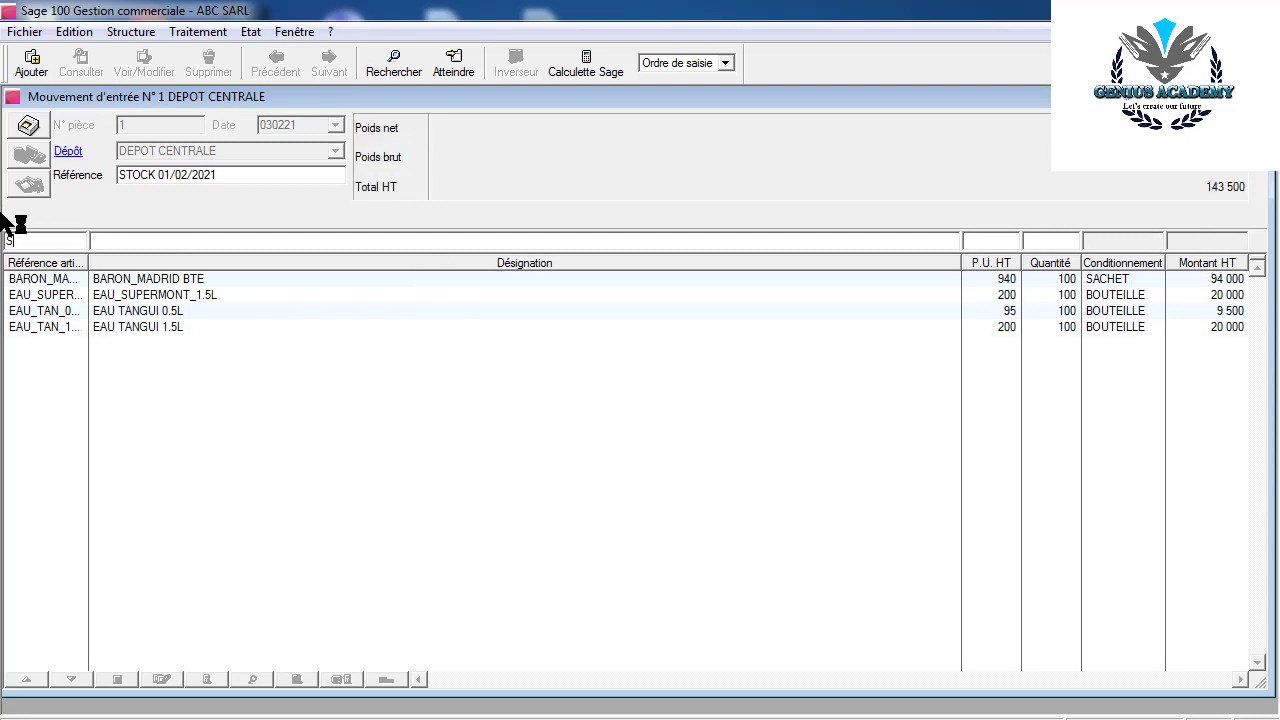
pyautogui.press('Tab')
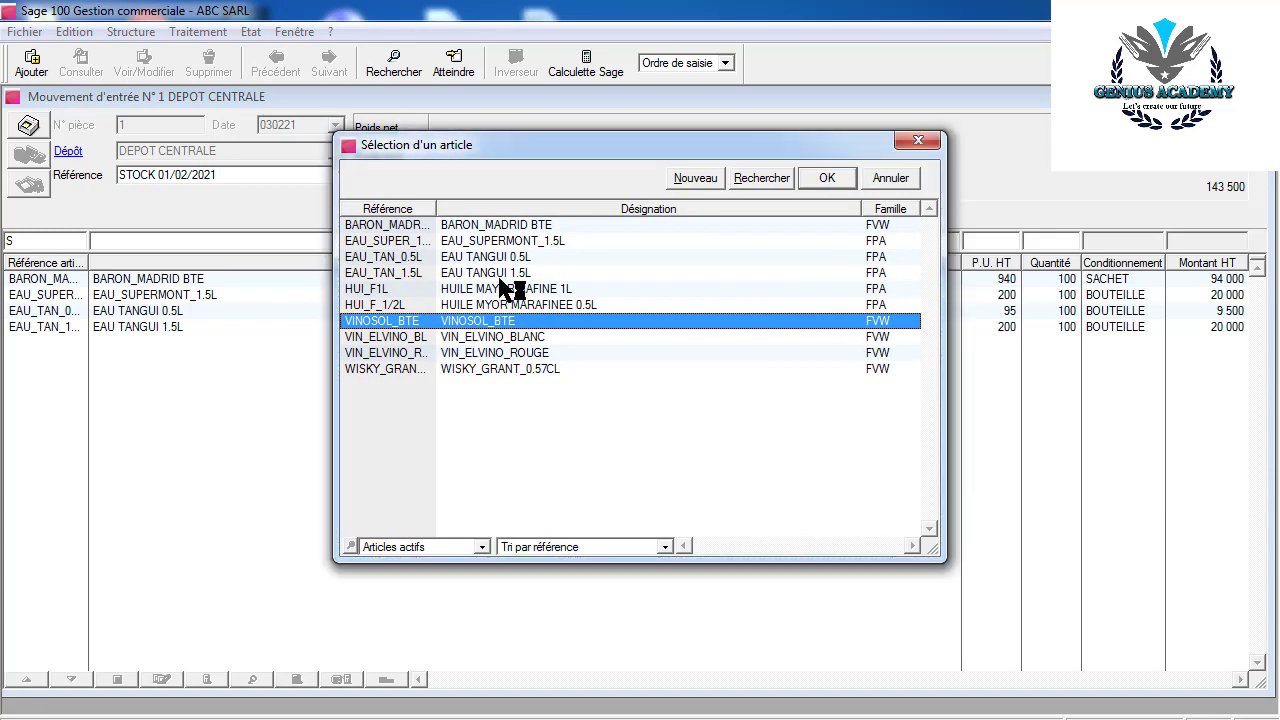
pyautogui.doubleClick(490, 289)
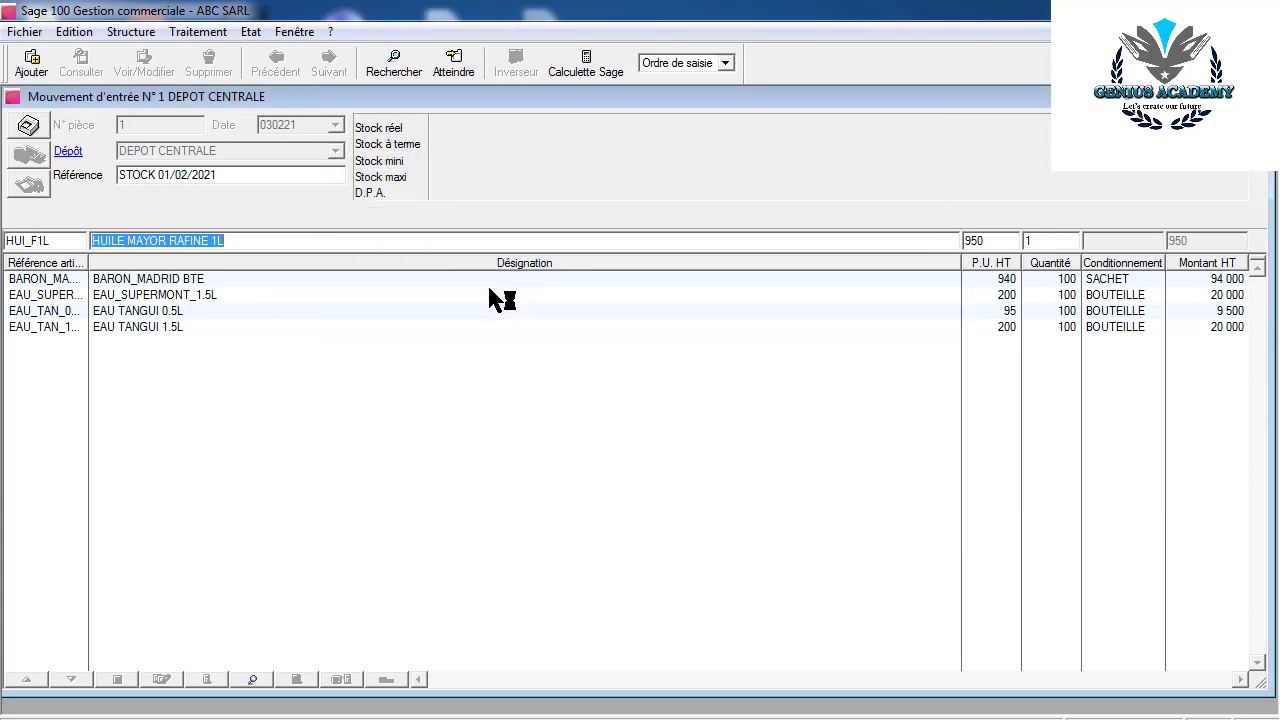
pyautogui.press('Tab')
pyautogui.press('Tab')
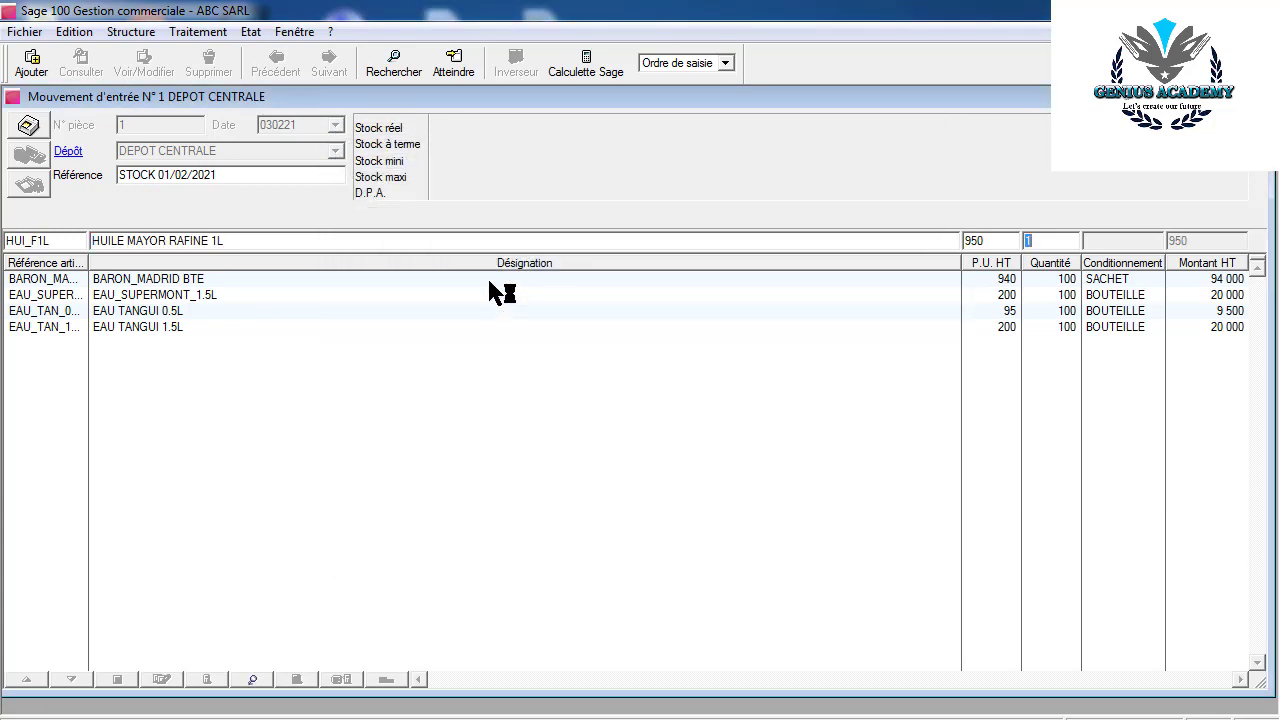
pyautogui.write('100')
pyautogui.press('Return')
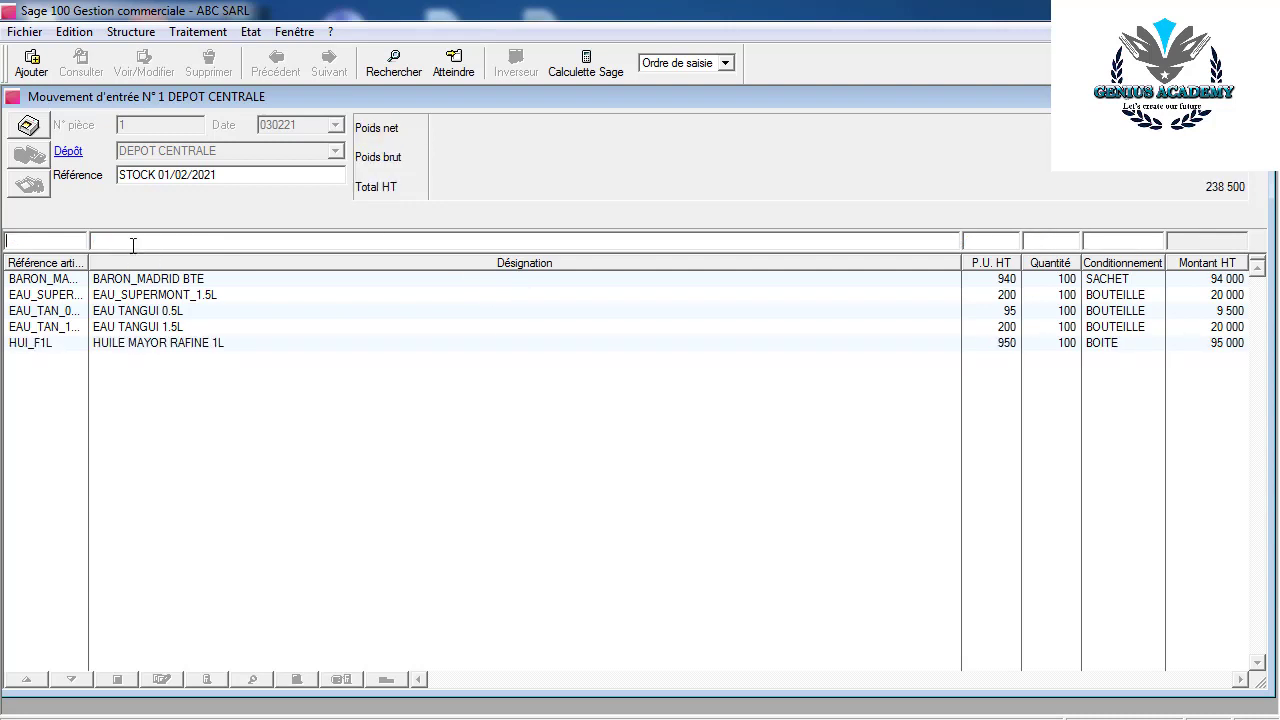
# Add a line for article HUILE MYOR MARAFINEE 0.5L with quantity 100 to the stock entry
pyautogui.write('S')
pyautogui.press('Tab')
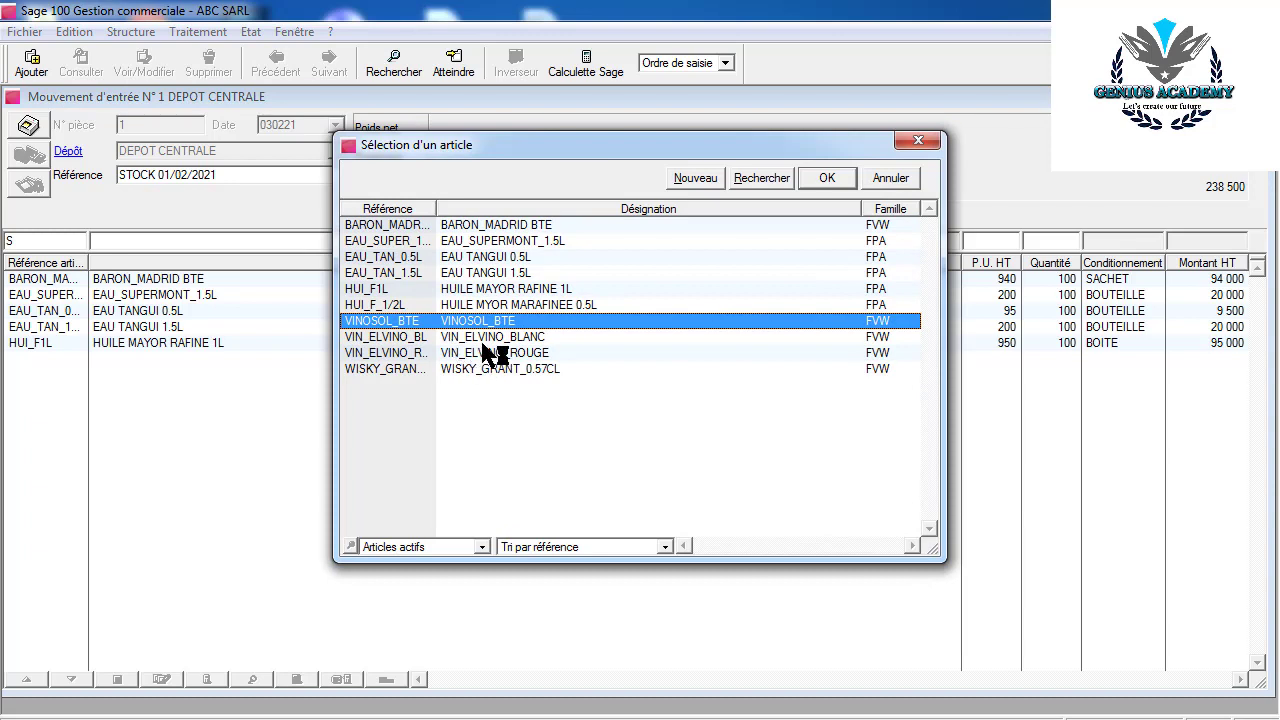
pyautogui.doubleClick(503, 305)
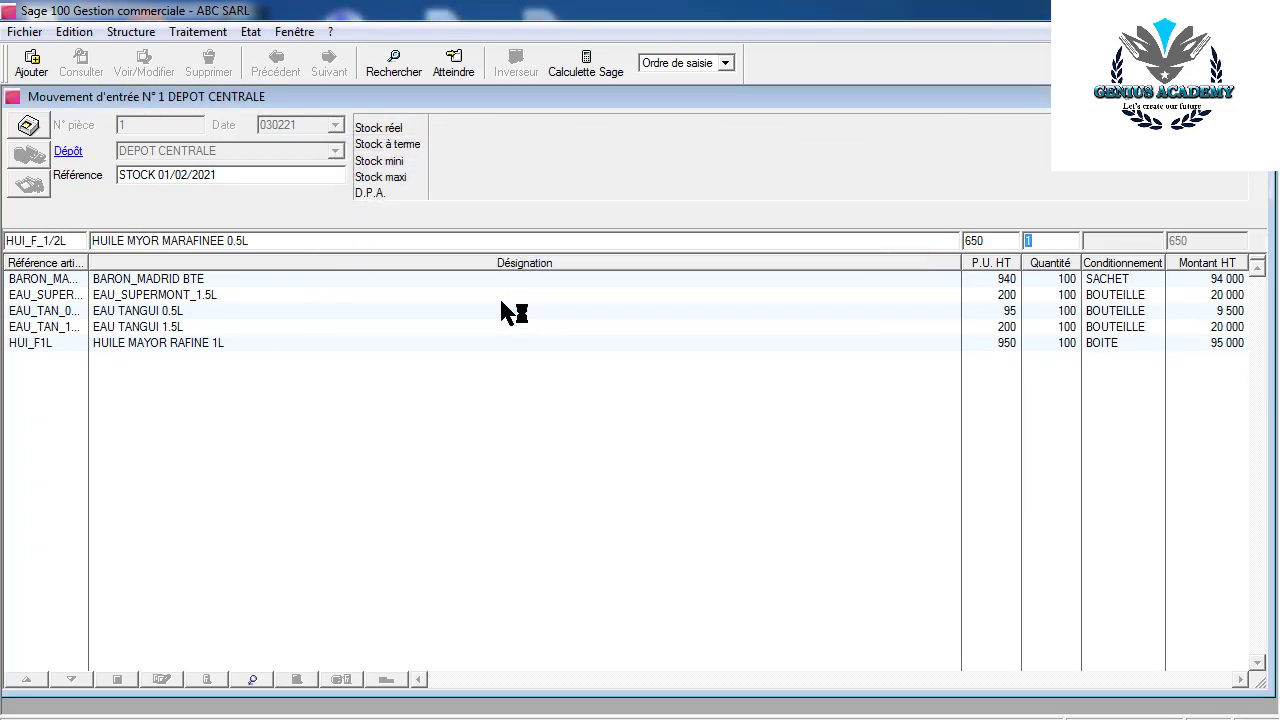
pyautogui.write('100')
pyautogui.press('Return')
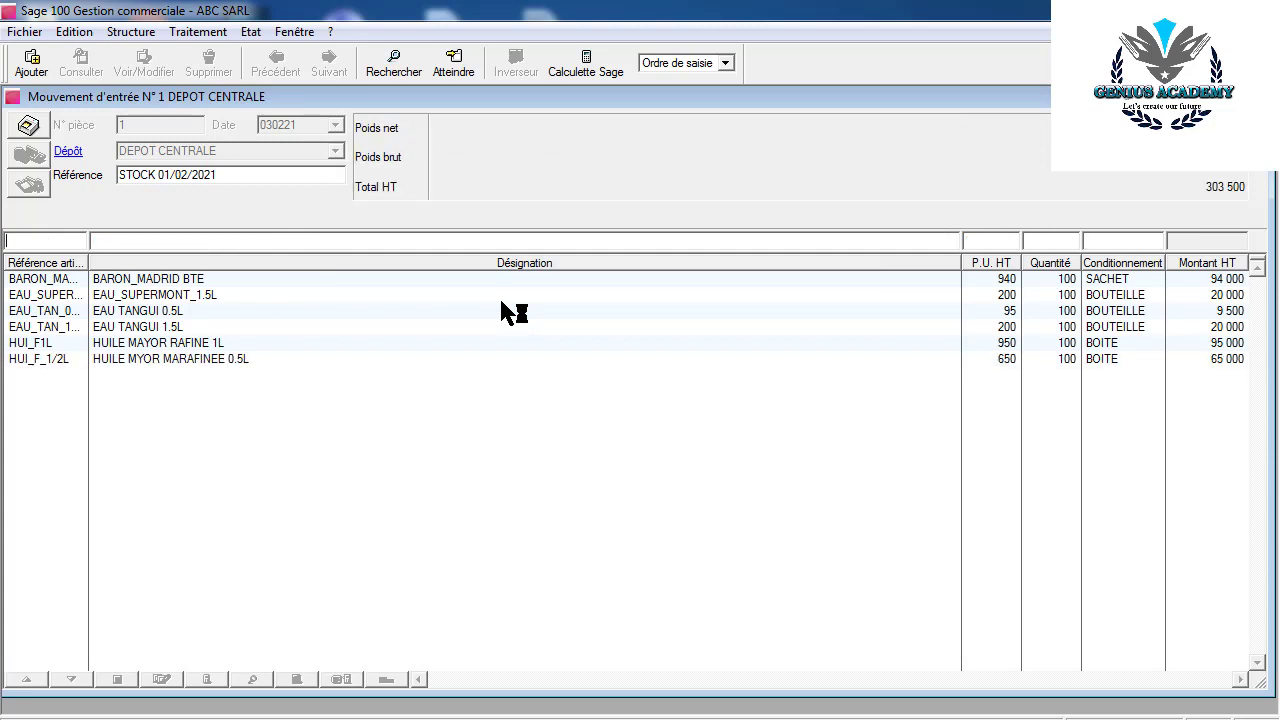
# Add a line for article VINOSOL_BTE with quantity 100 to the stock entry
pyautogui.write('S')
pyautogui.press('Tab')
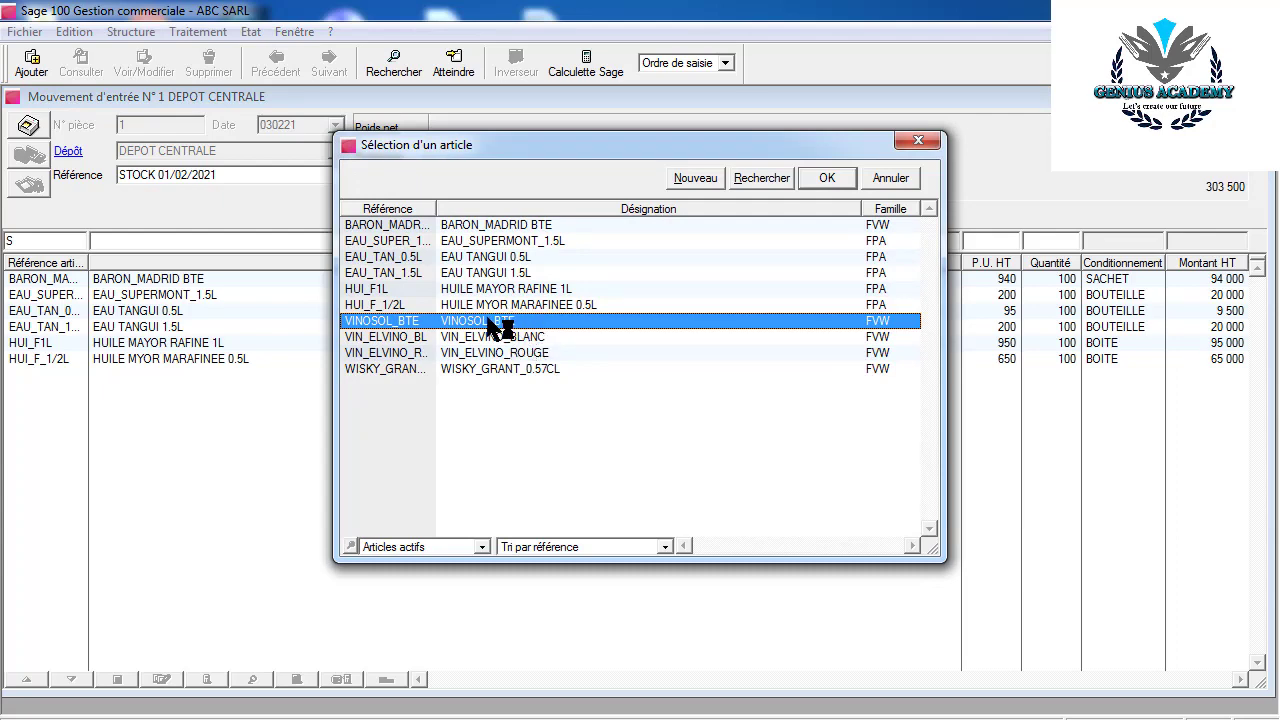
pyautogui.doubleClick(493, 321)
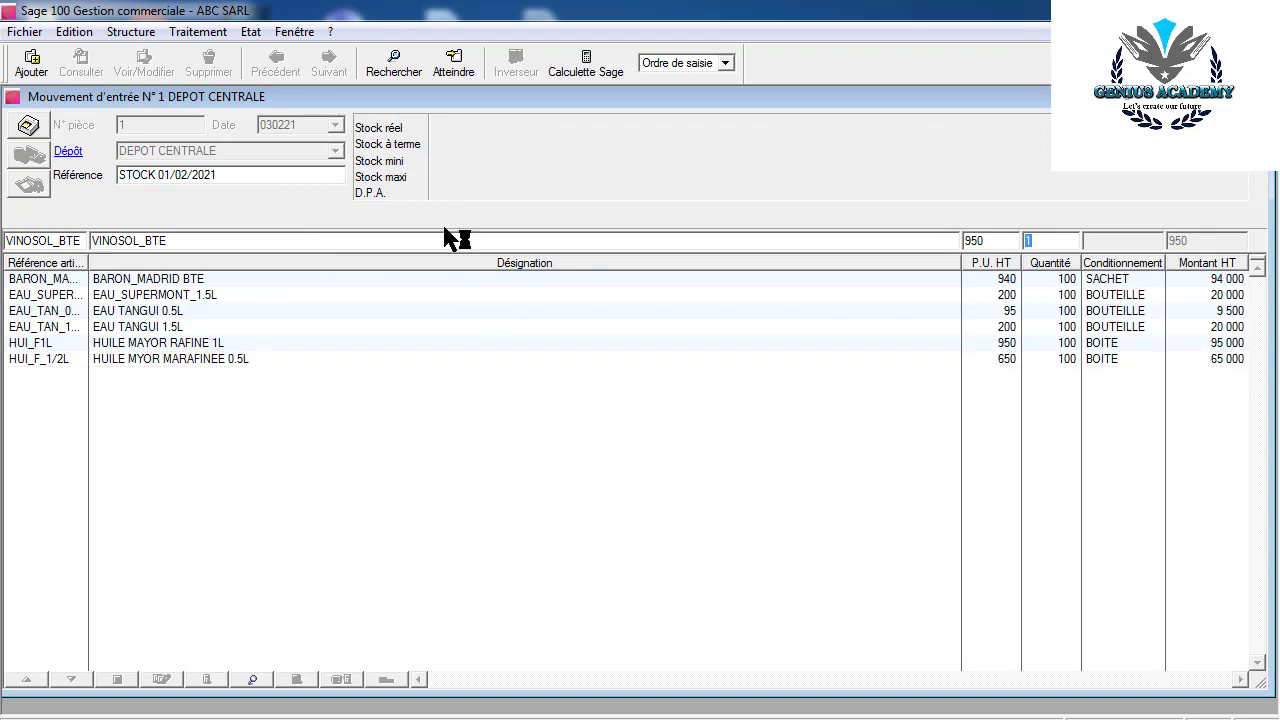
pyautogui.write('100')
pyautogui.press('Return')
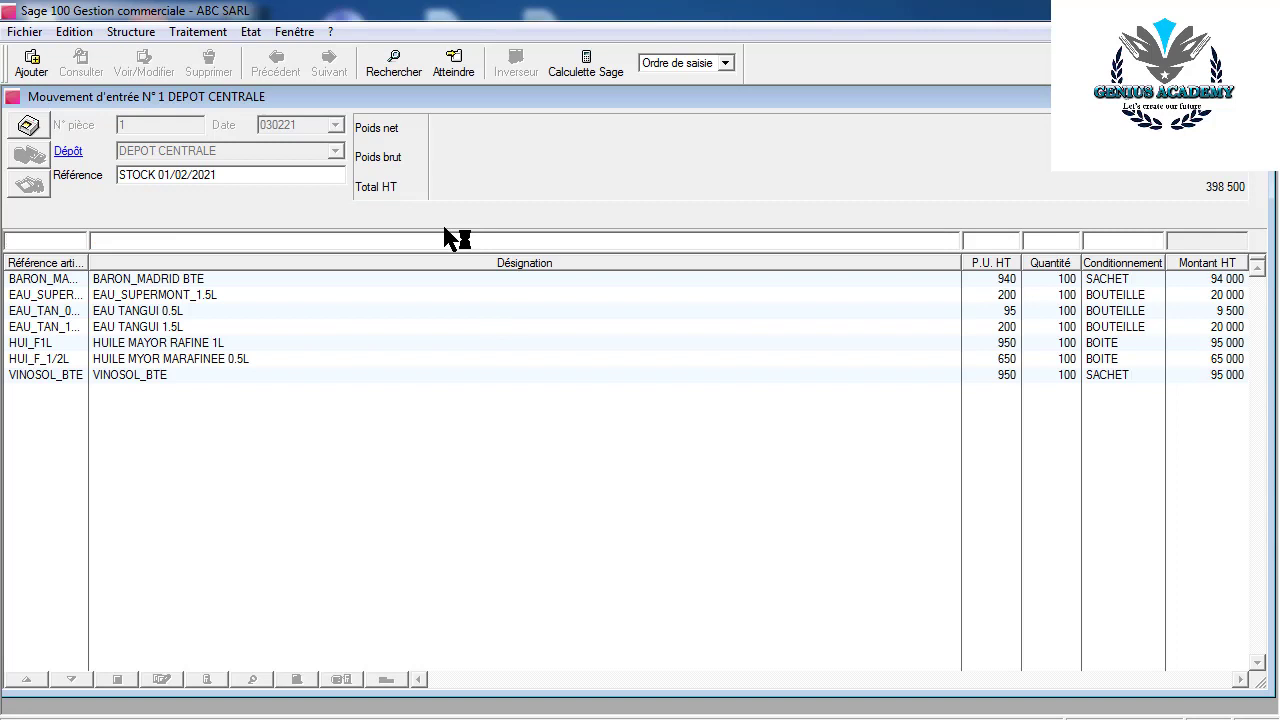
# Add a line for article VIN_ELVINO_BLANC with quantity 100 to the stock entry
pyautogui.write('A')
pyautogui.press('Tab')
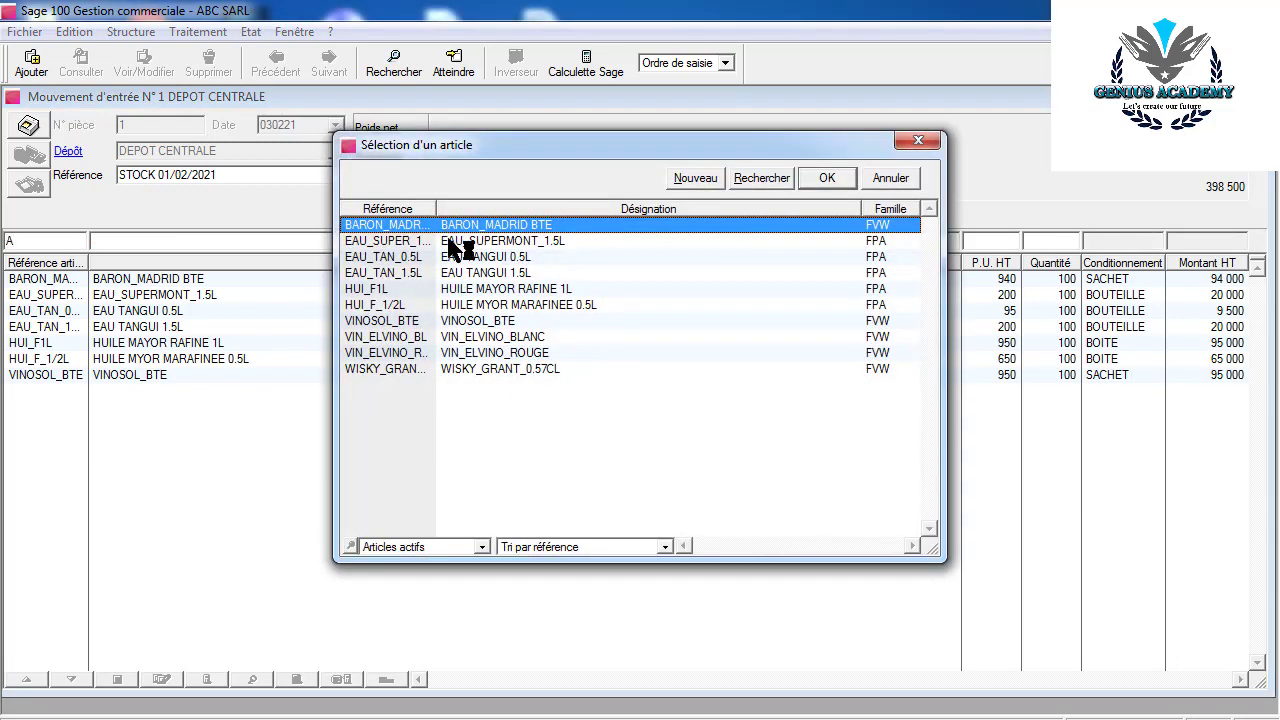
pyautogui.doubleClick(490, 338)
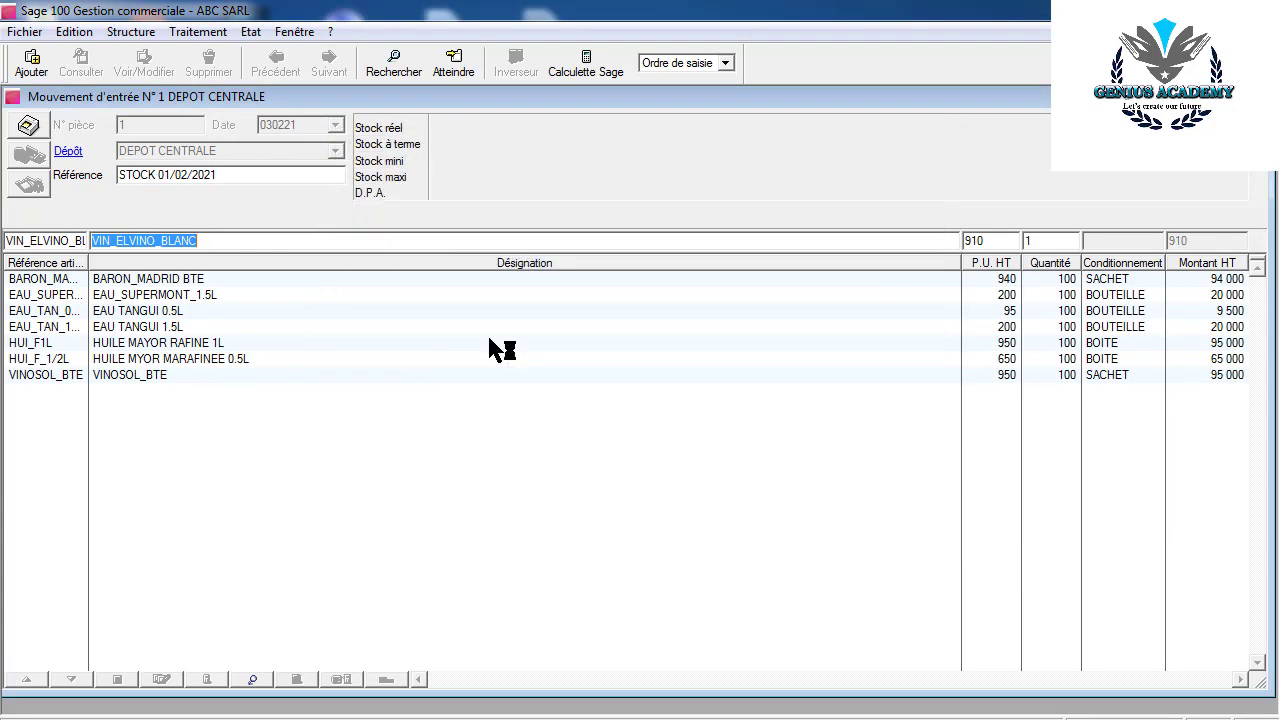
pyautogui.press('Tab')
pyautogui.press('Tab')
pyautogui.write('100')
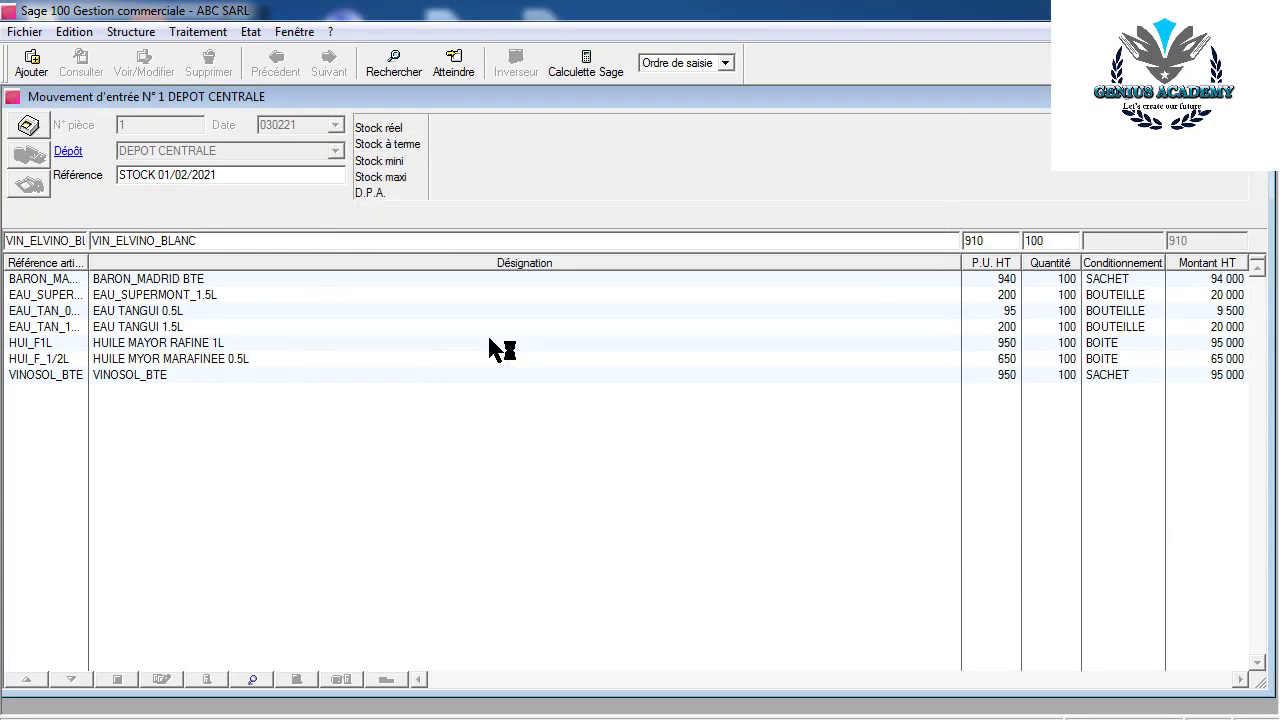
pyautogui.press('Return')
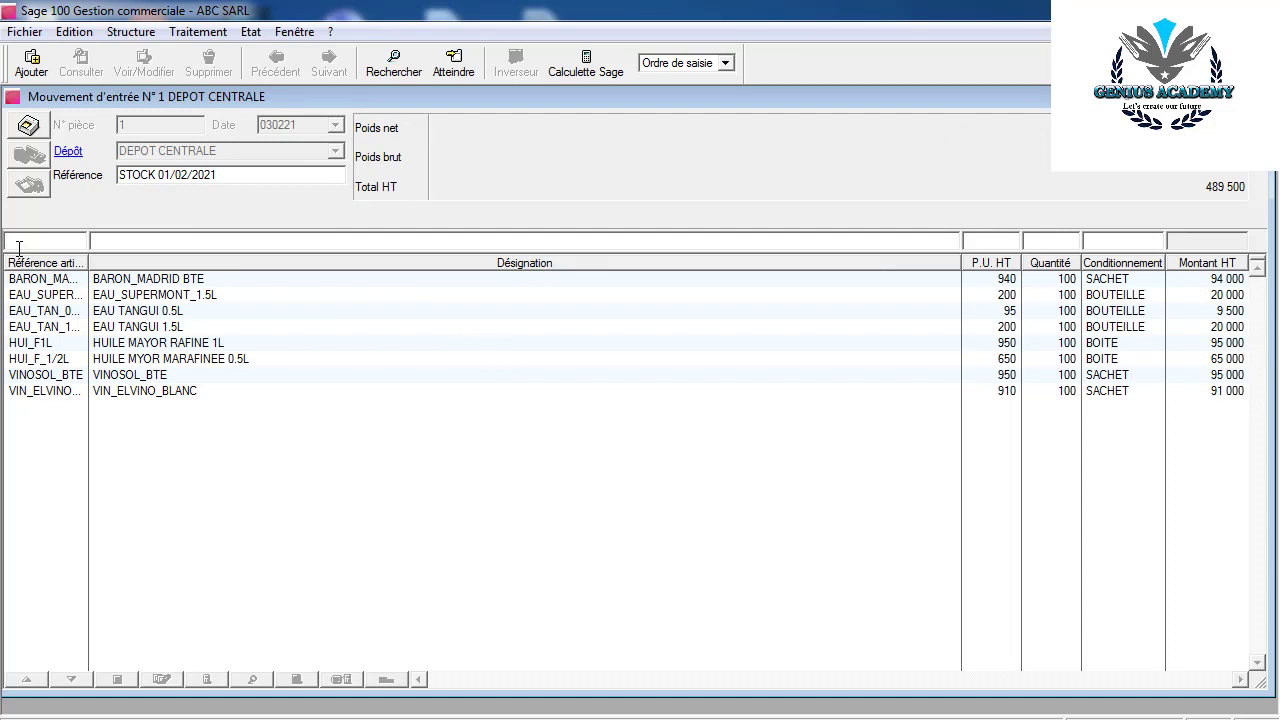
# Add a line for article VIN_ELVINO_ROUGE with quantity 100 to the stock entry
pyautogui.write('S')
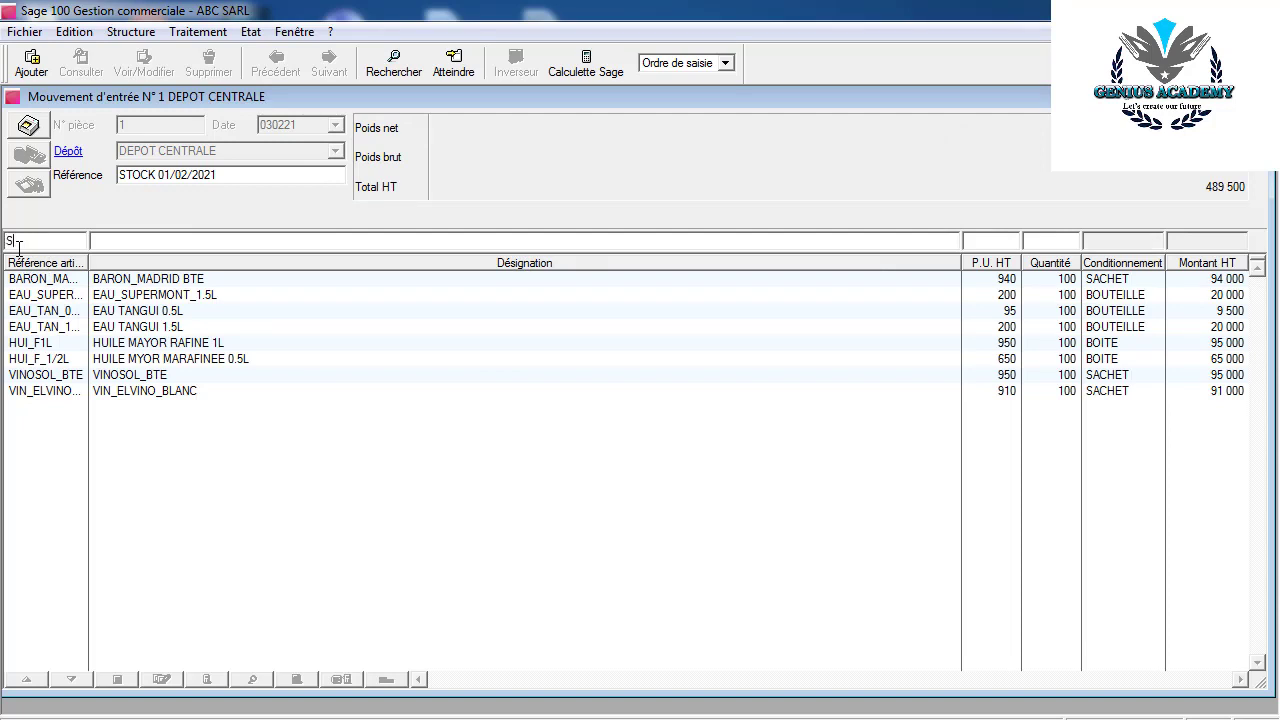
pyautogui.press('Tab')
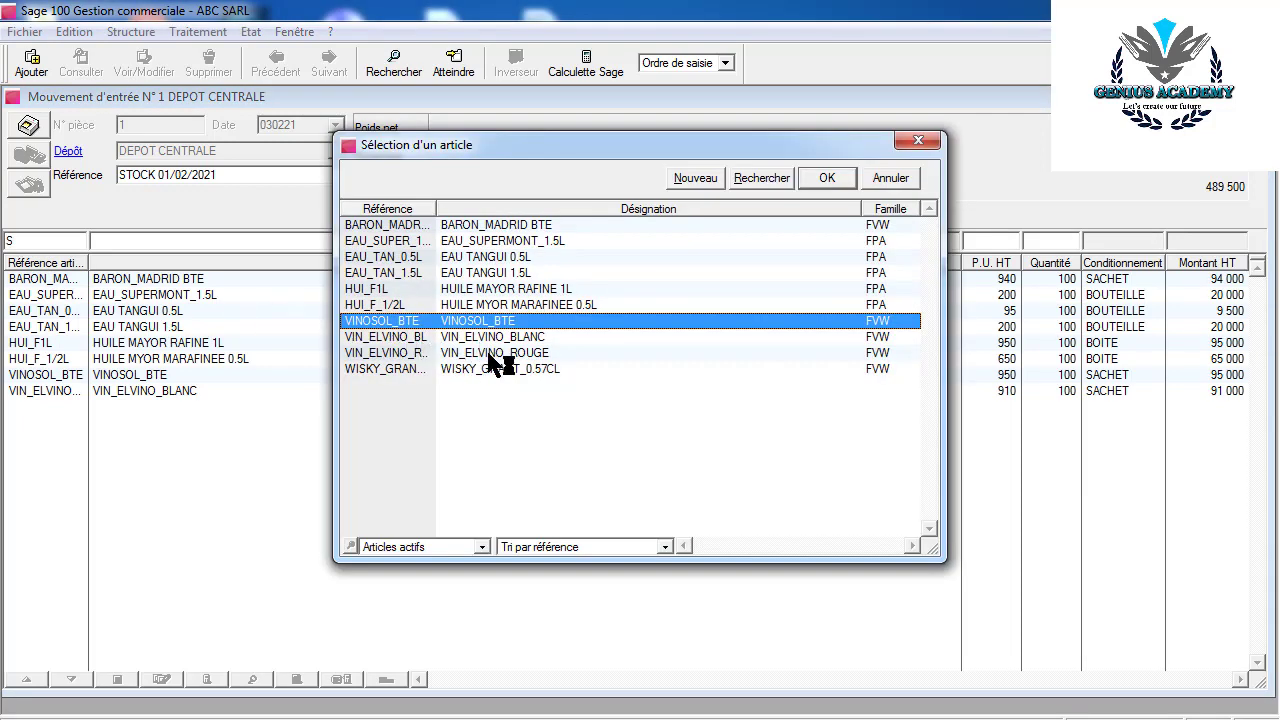
pyautogui.doubleClick(490, 353)
pyautogui.press('Tab')
pyautogui.press('Tab')
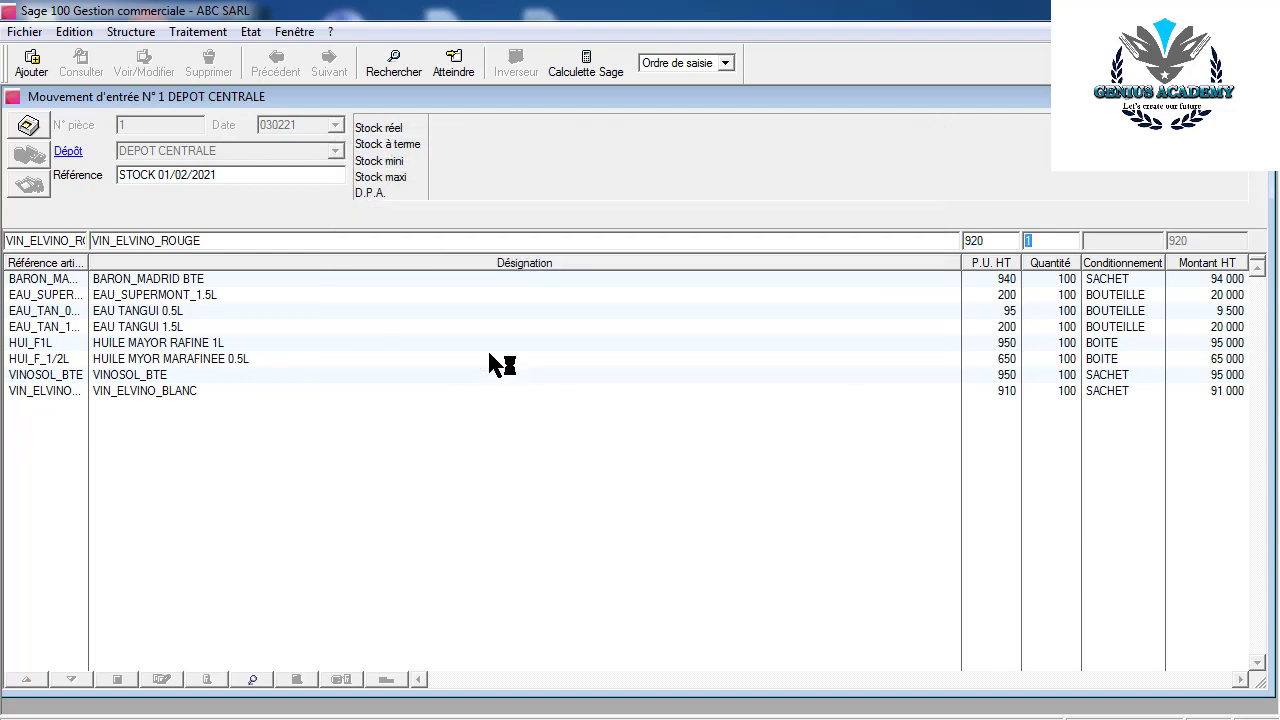
pyautogui.write('100')
pyautogui.press('Return')
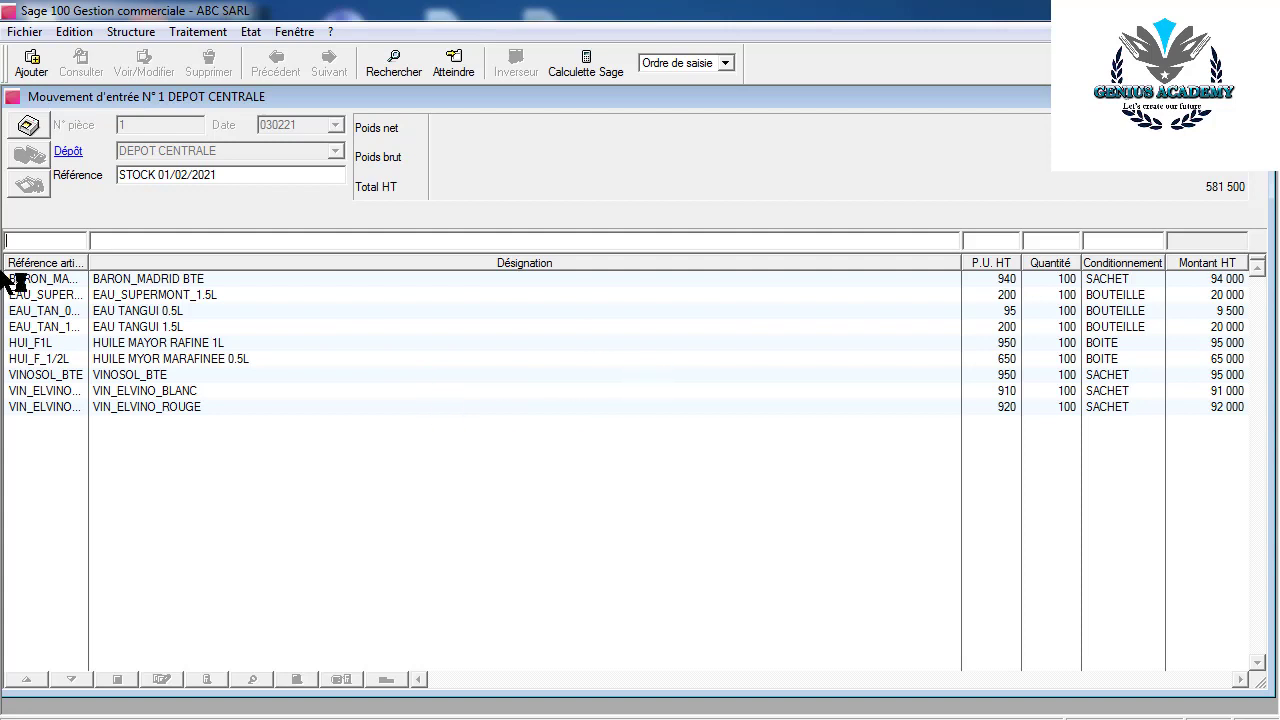
# Add a line for article WISKY_GRANT_0.57CL with quantity 100, then close the stock entry and the stock documents list
pyautogui.write('A')
pyautogui.press('Tab')
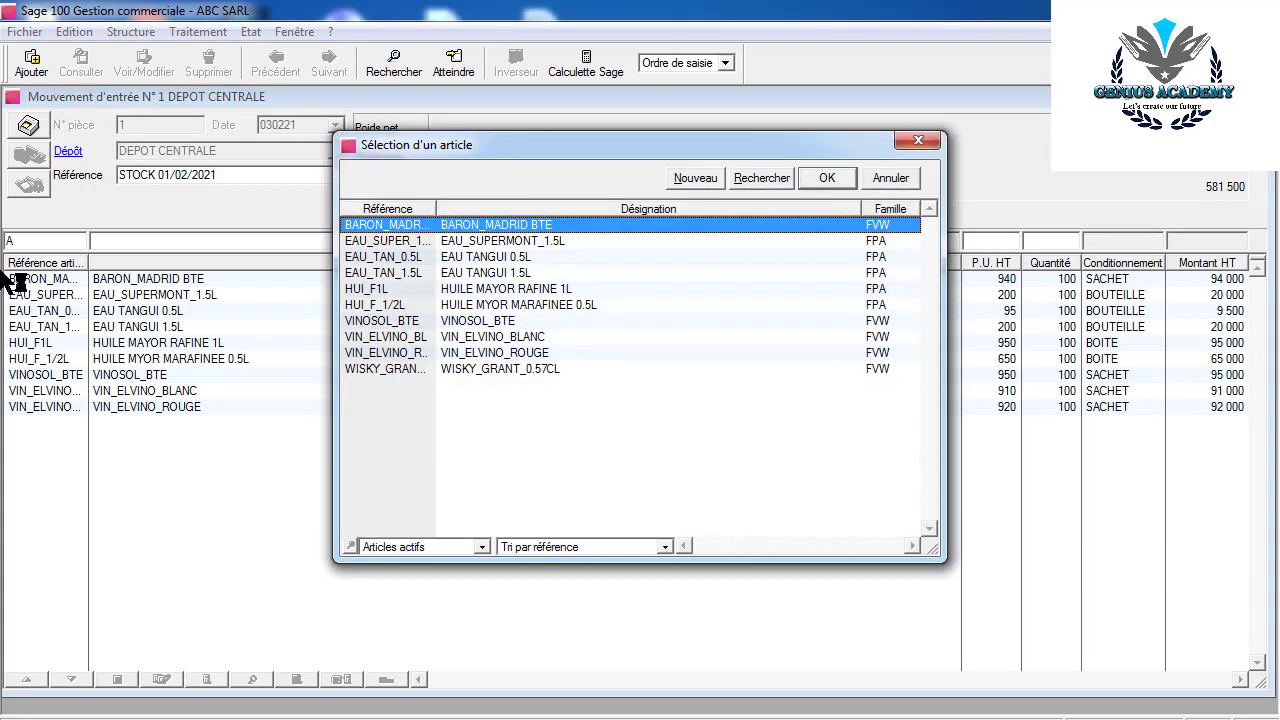
pyautogui.doubleClick(505, 368)
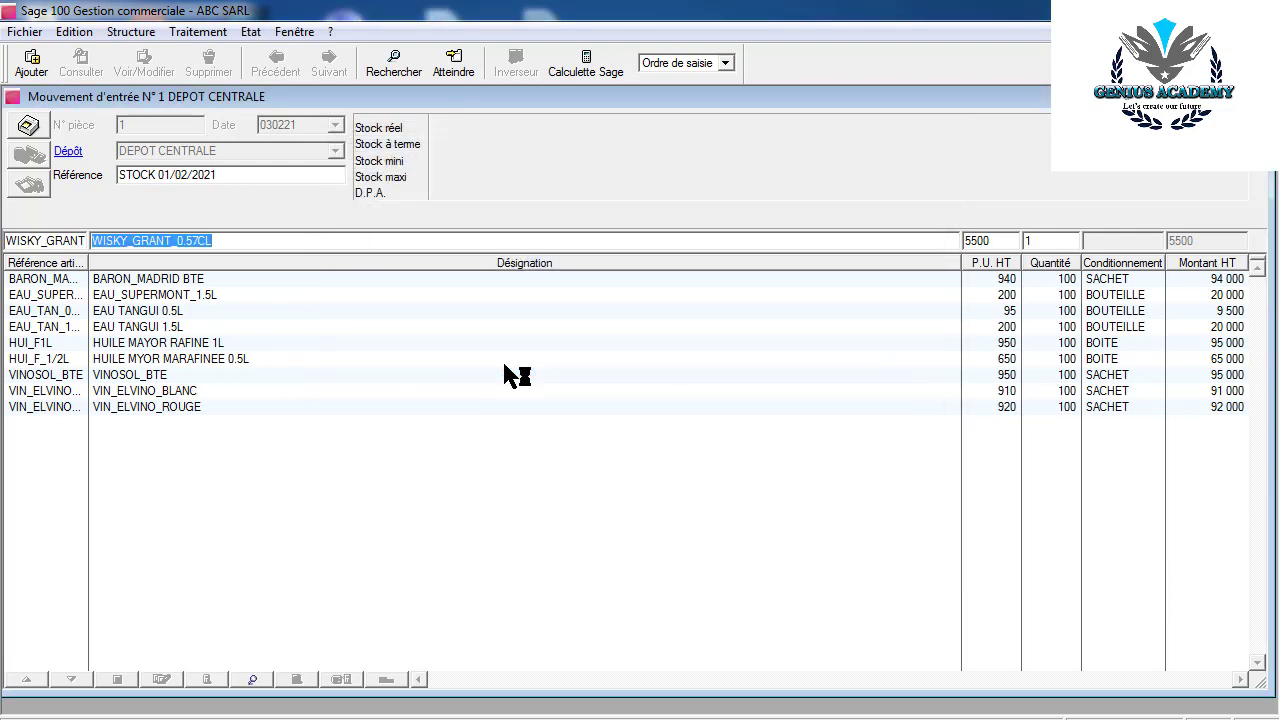
pyautogui.press('Tab')
pyautogui.press('Tab')
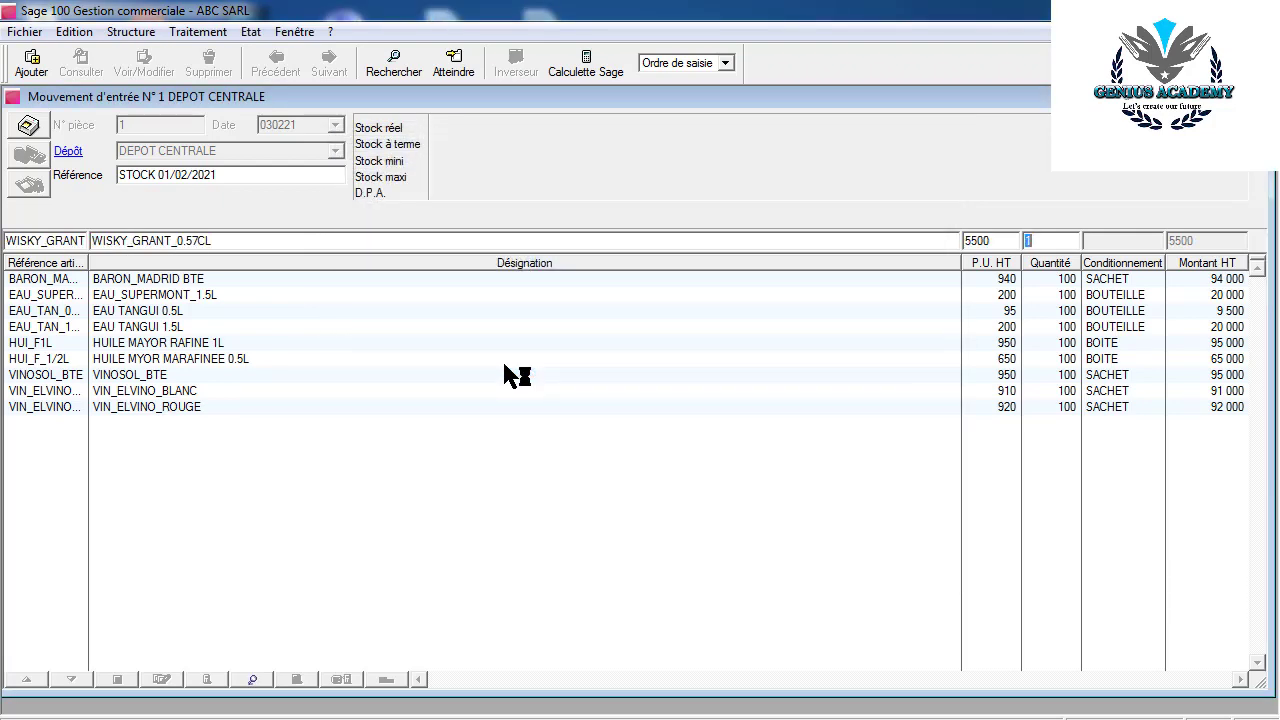
pyautogui.write('100')
pyautogui.press('Return')
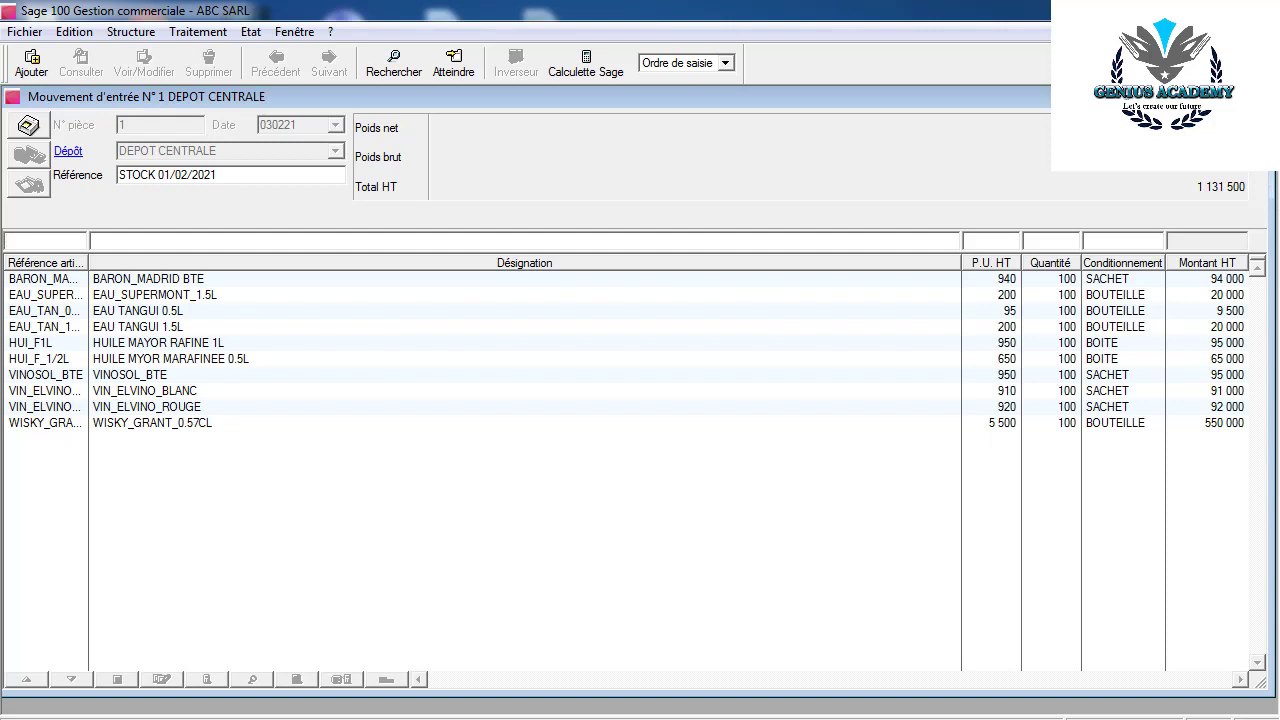
pyautogui.press('Escape')
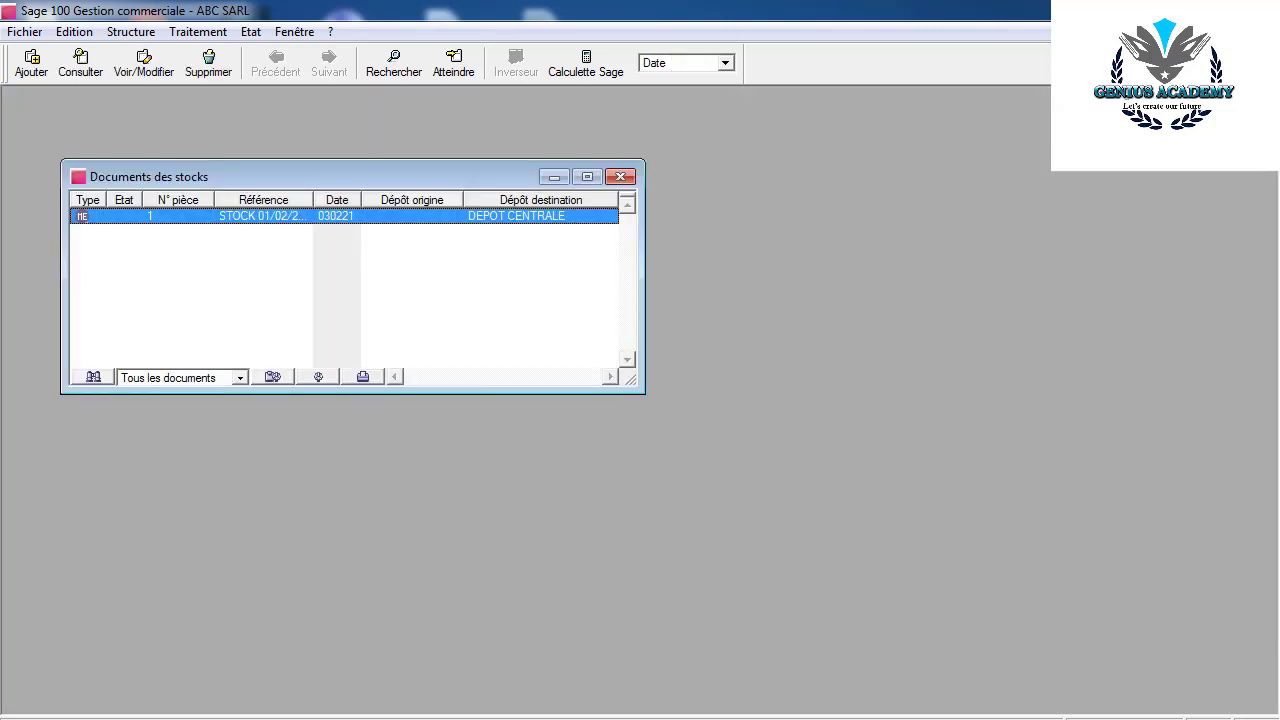
pyautogui.click(621, 178)
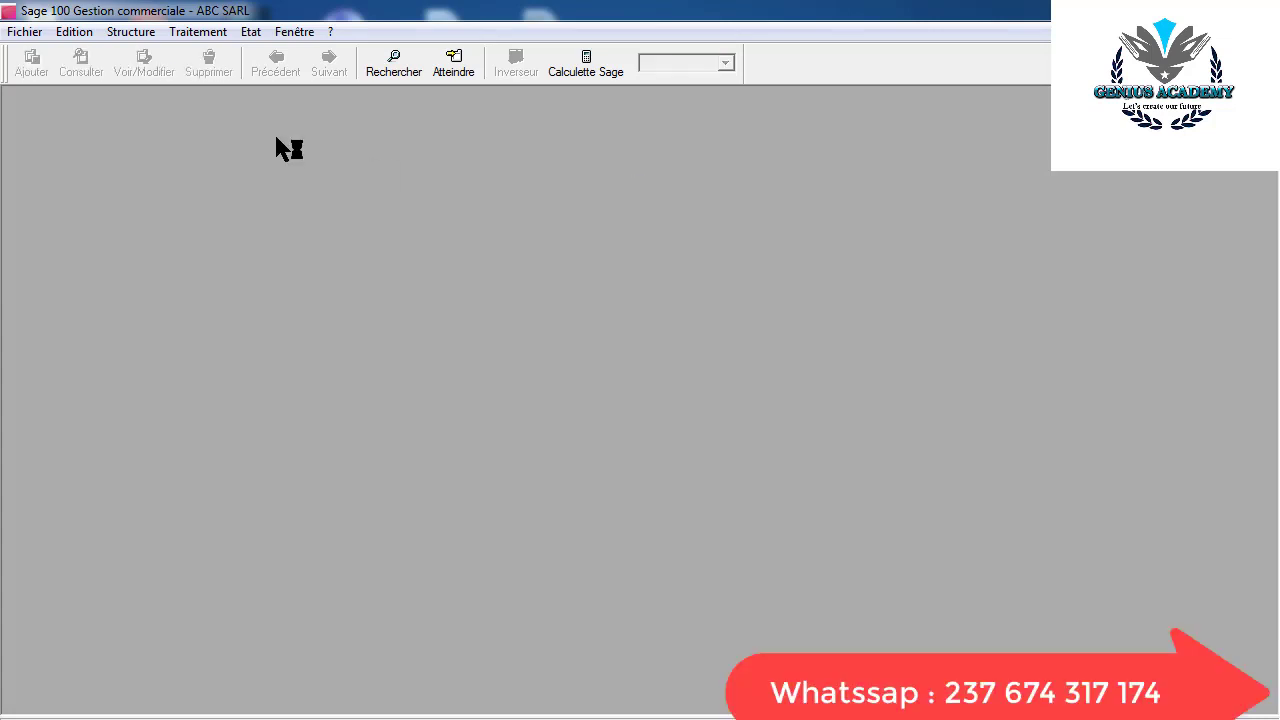
# Create a new sales document of type Facture and maximize its window
pyautogui.click(199, 32)
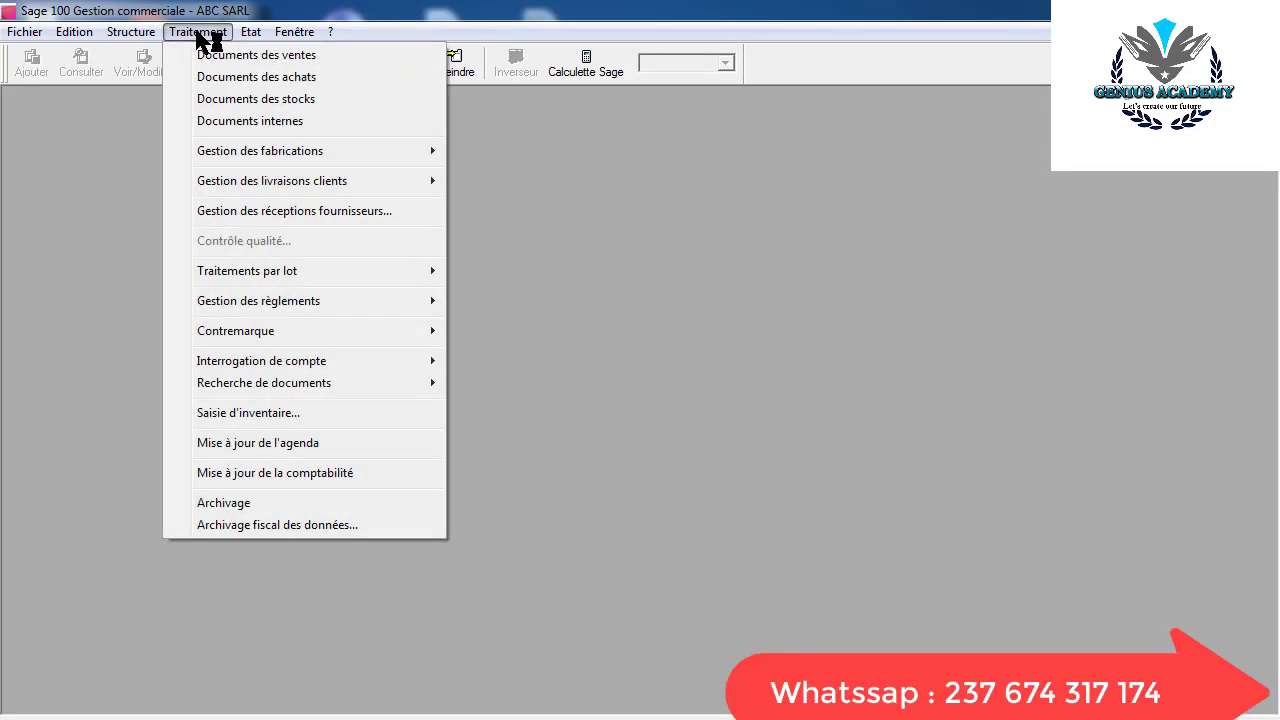
pyautogui.click(258, 63)
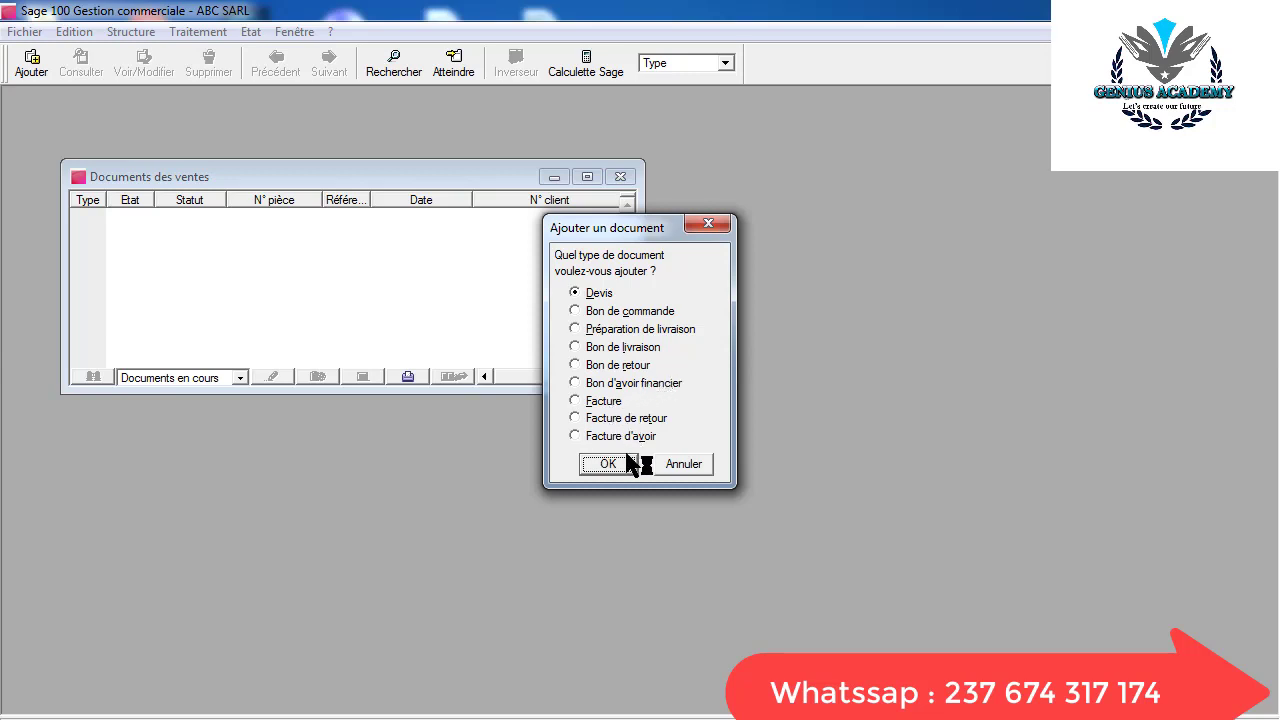
pyautogui.click(576, 401)
pyautogui.click(608, 465)
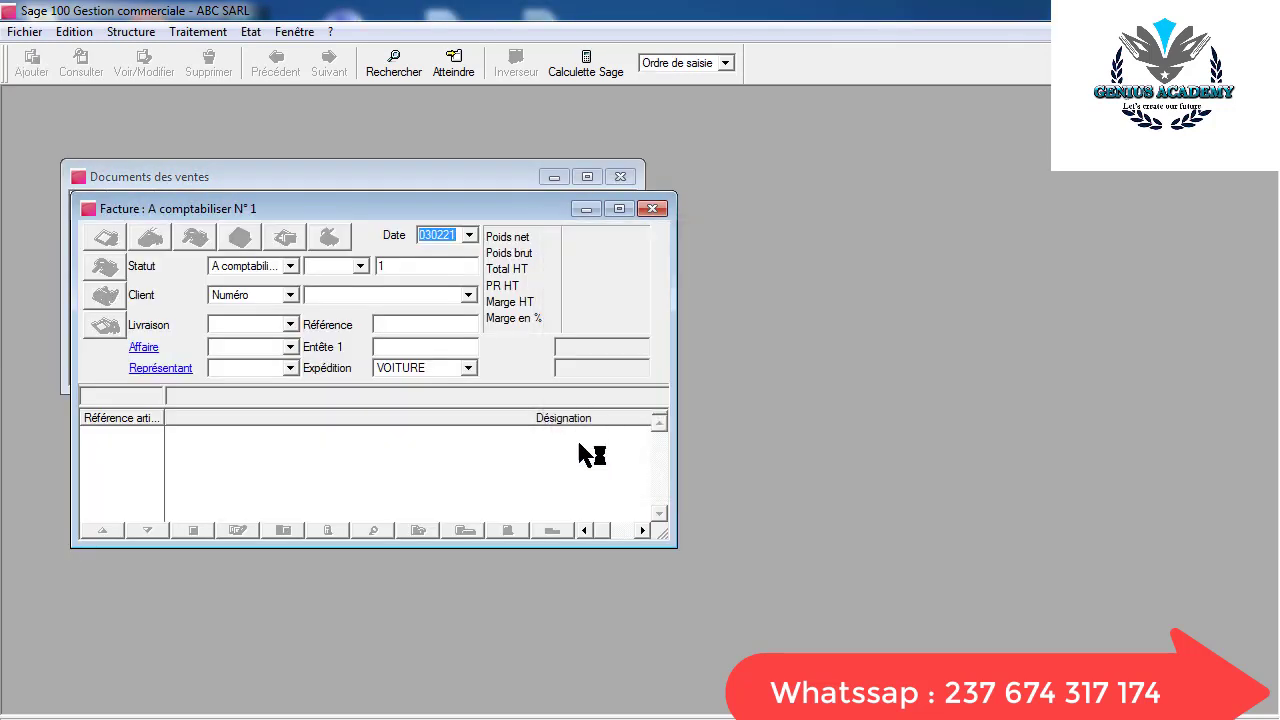
pyautogui.click(620, 210)
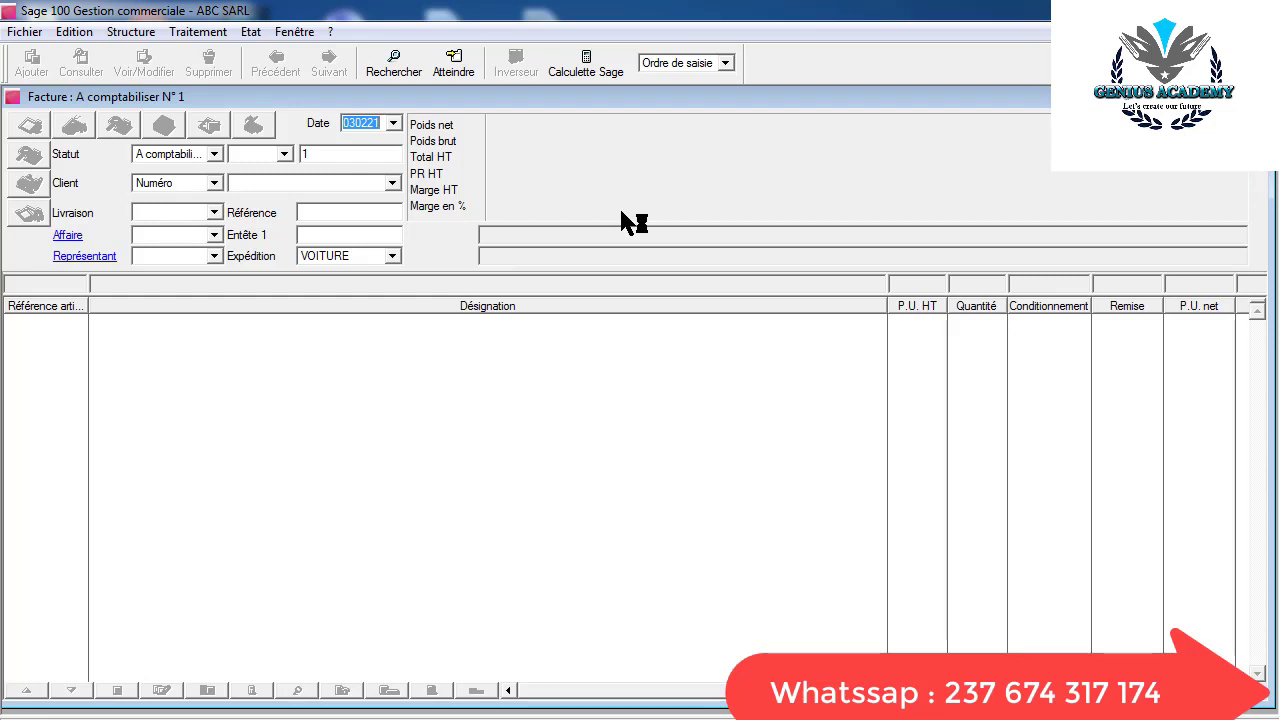
# Switch the invoice's client lookup to Abrégé and select the first listed client
pyautogui.click(215, 185)
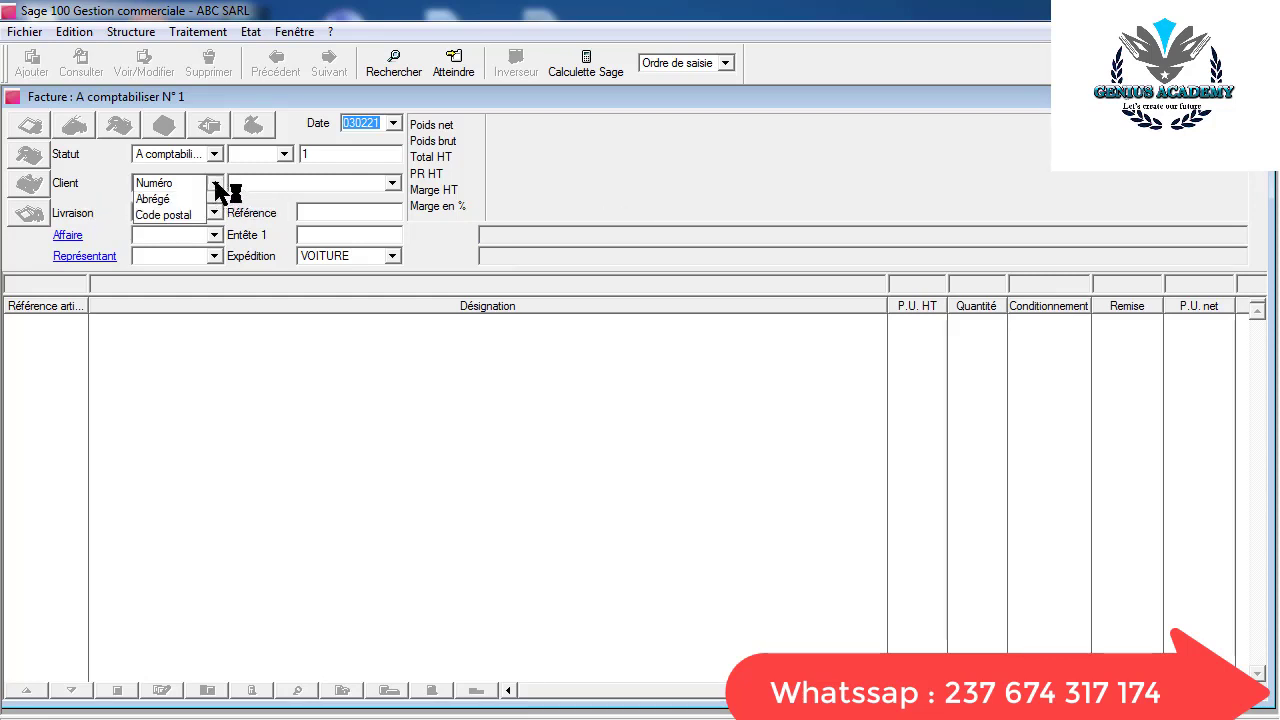
pyautogui.click(190, 200)
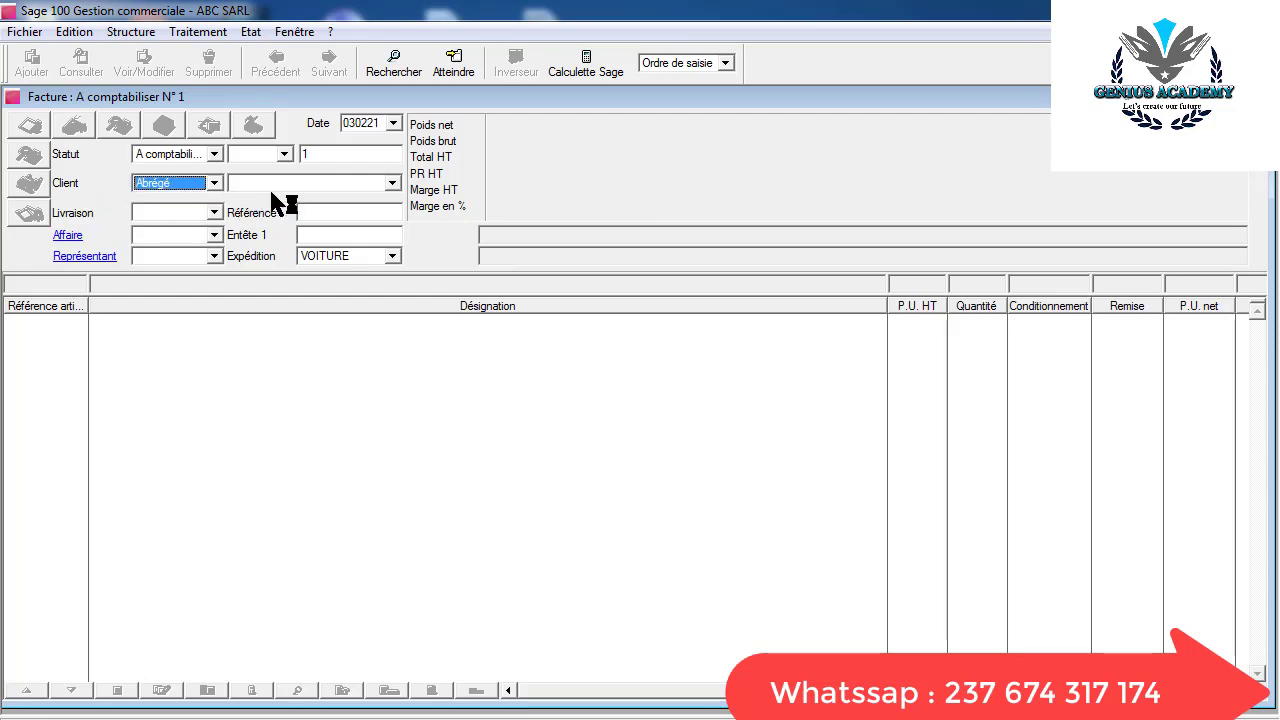
pyautogui.click(393, 184)
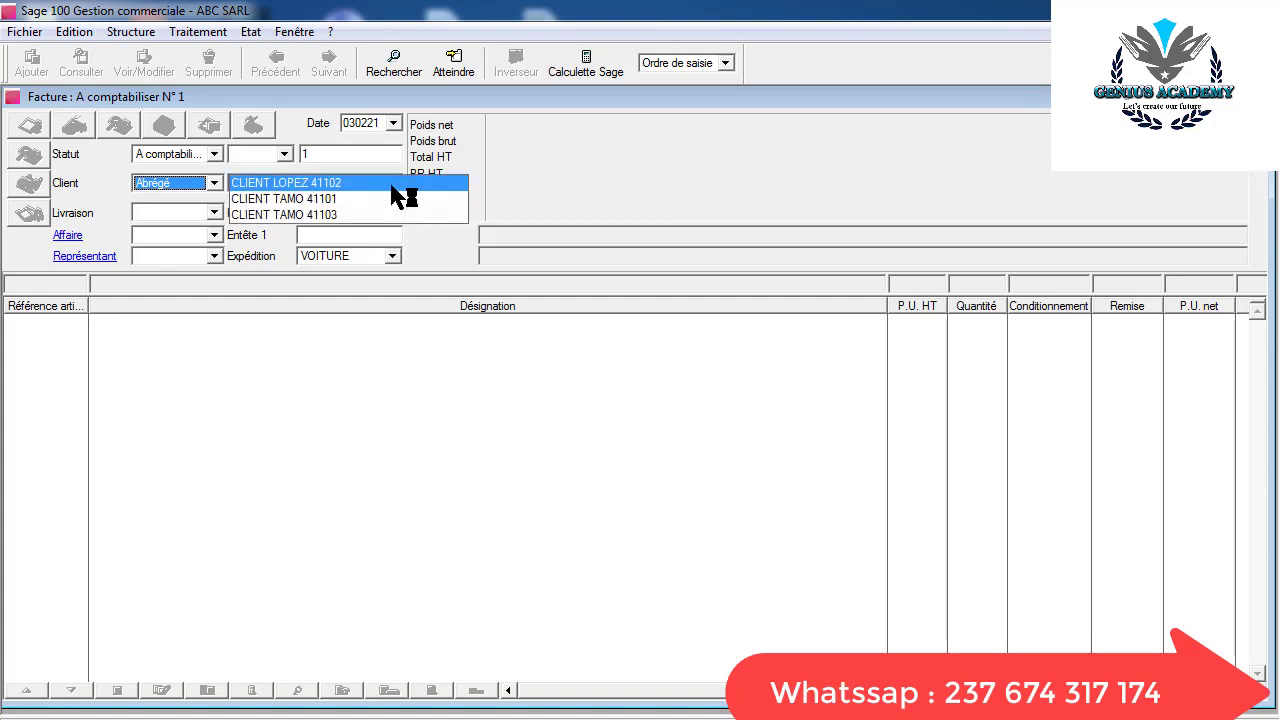
pyautogui.click(392, 187)
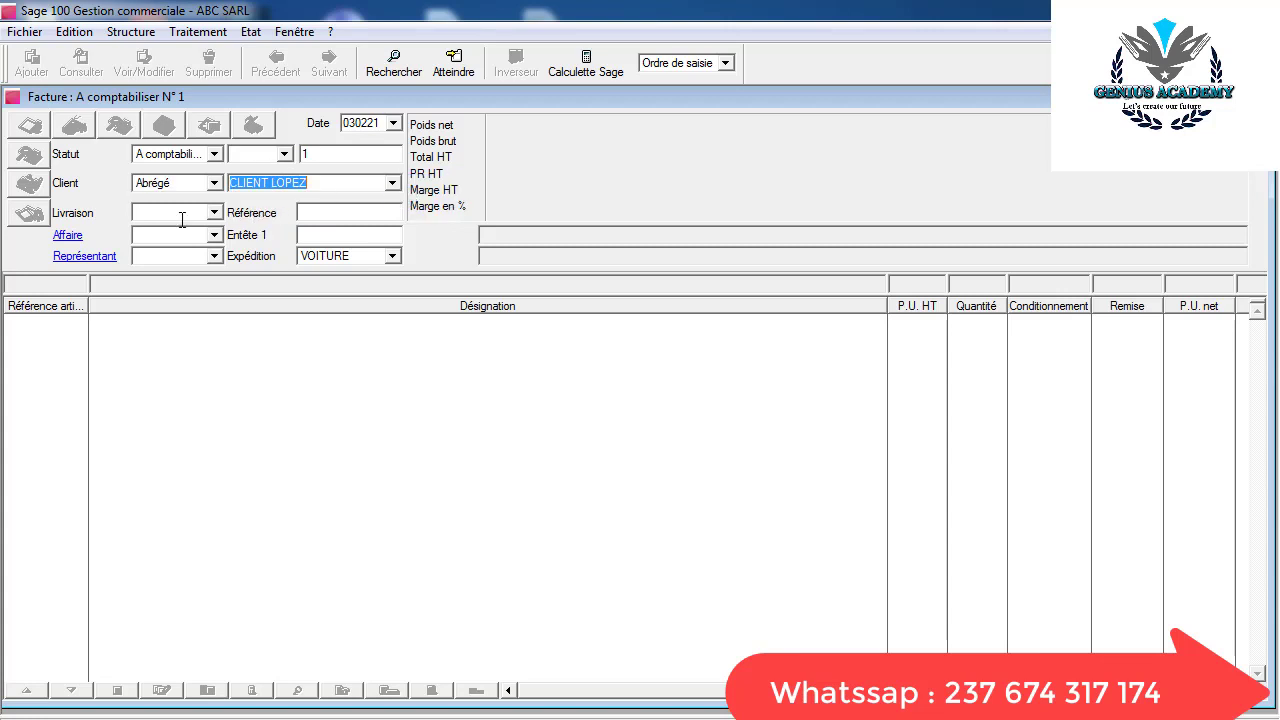
# Set the invoice's delivery date to 03/02/2021 and its reference to FAC 0012
pyautogui.click(214, 213)
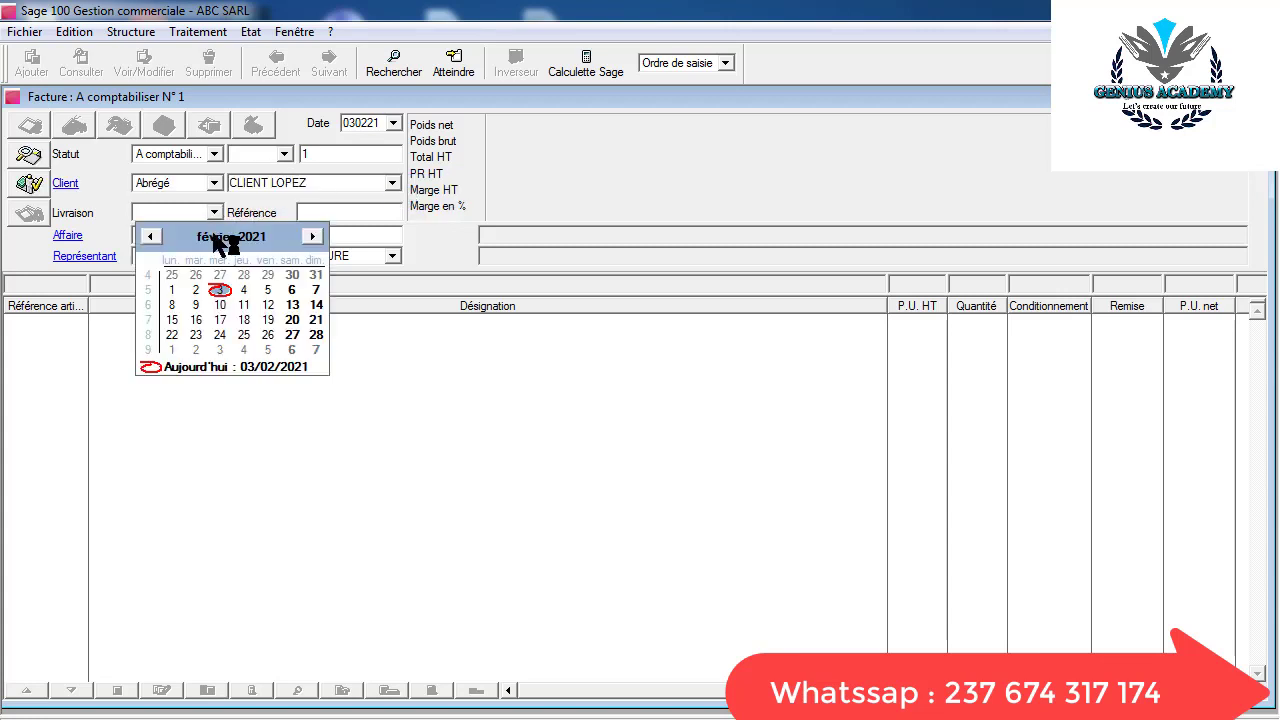
pyautogui.click(220, 290)
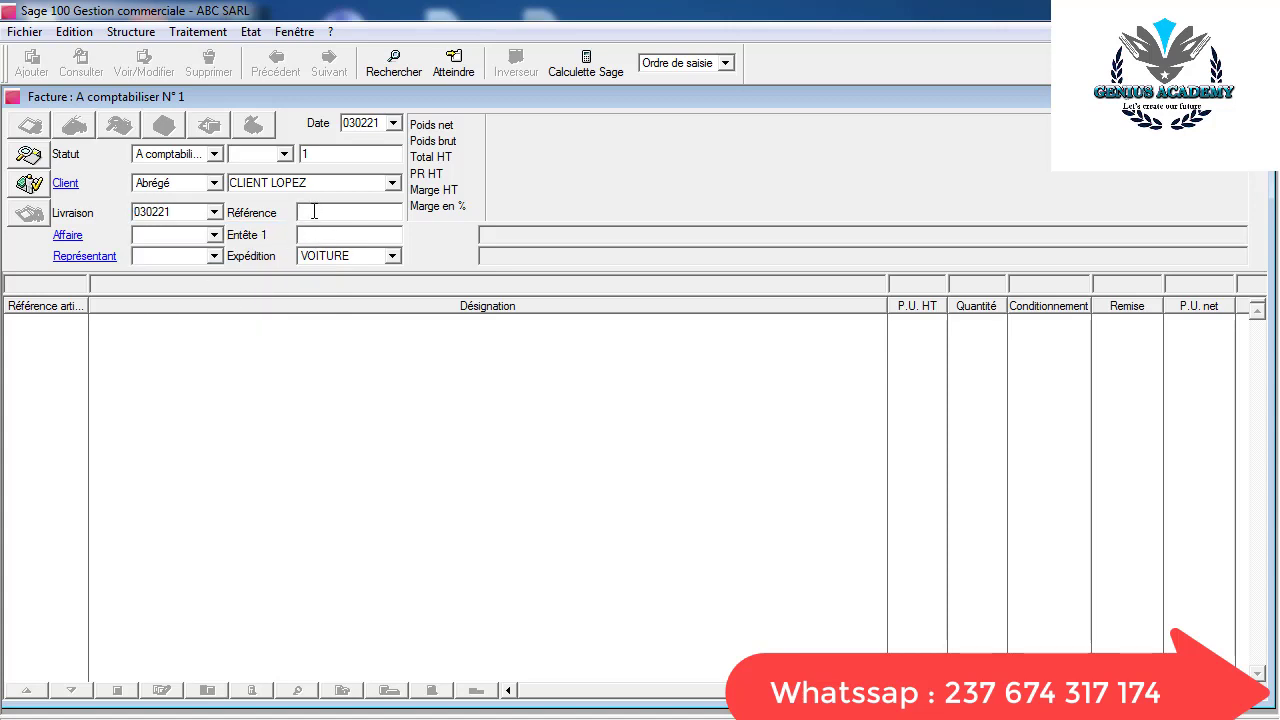
pyautogui.write('FAC 0')
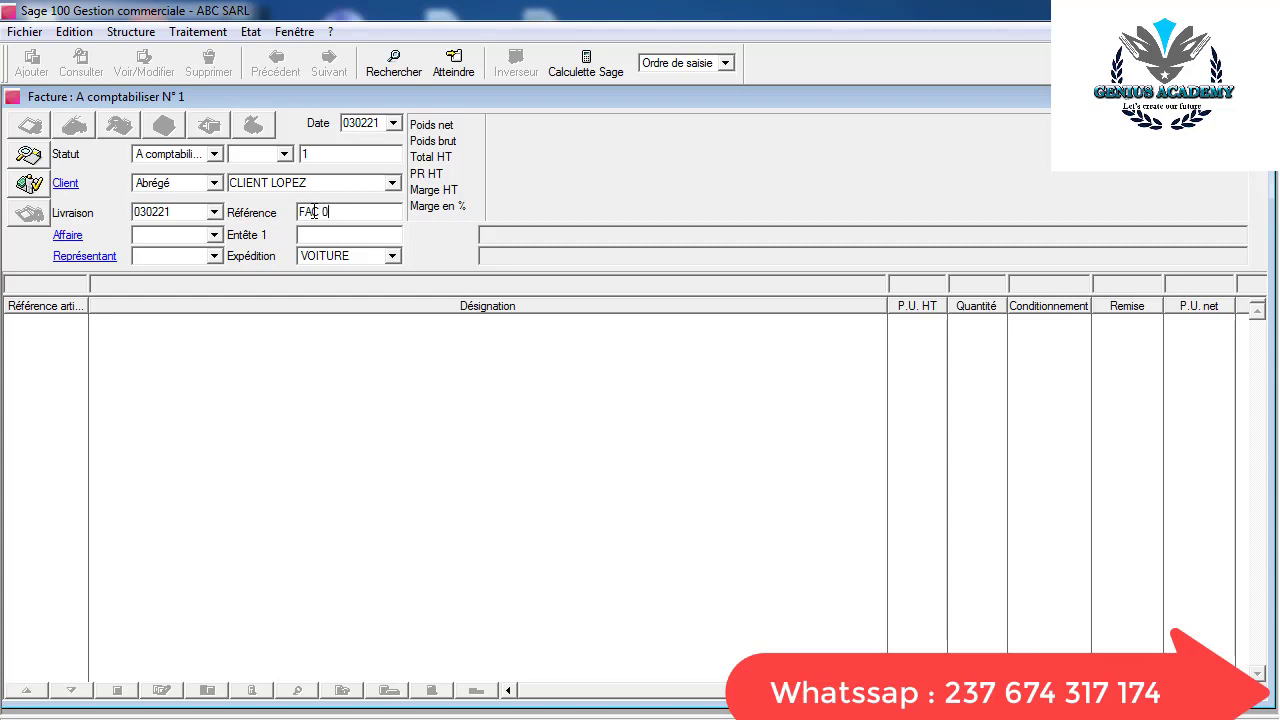
pyautogui.write('012')
# Set the invoice's shipping mode to VOITURE and assign the first listed sales representative, validating the header
pyautogui.click(393, 256)
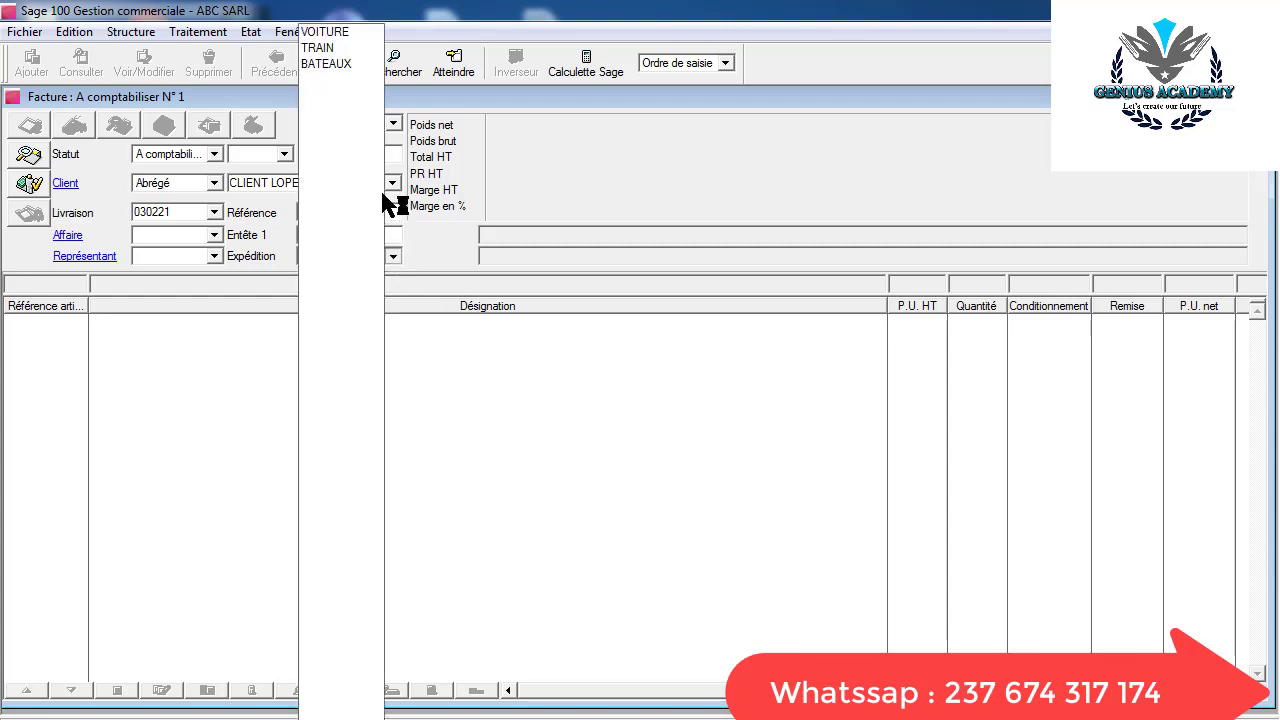
pyautogui.click(334, 36)
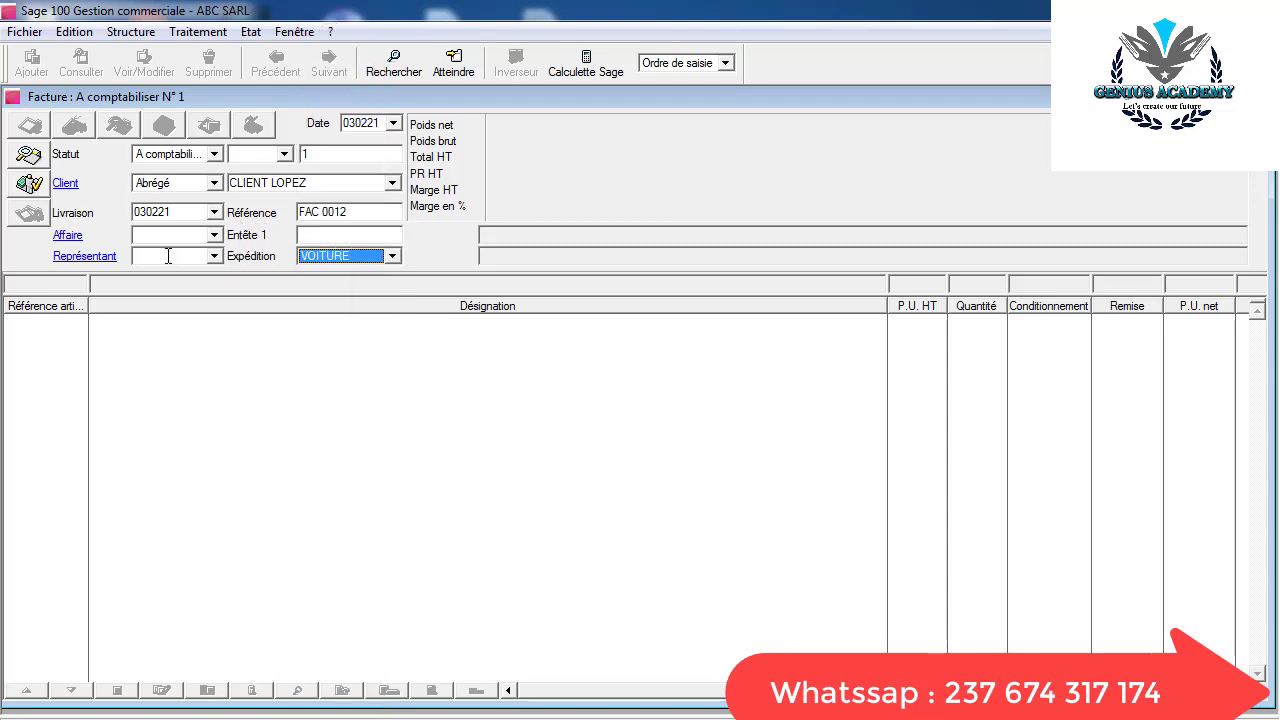
pyautogui.click(213, 258)
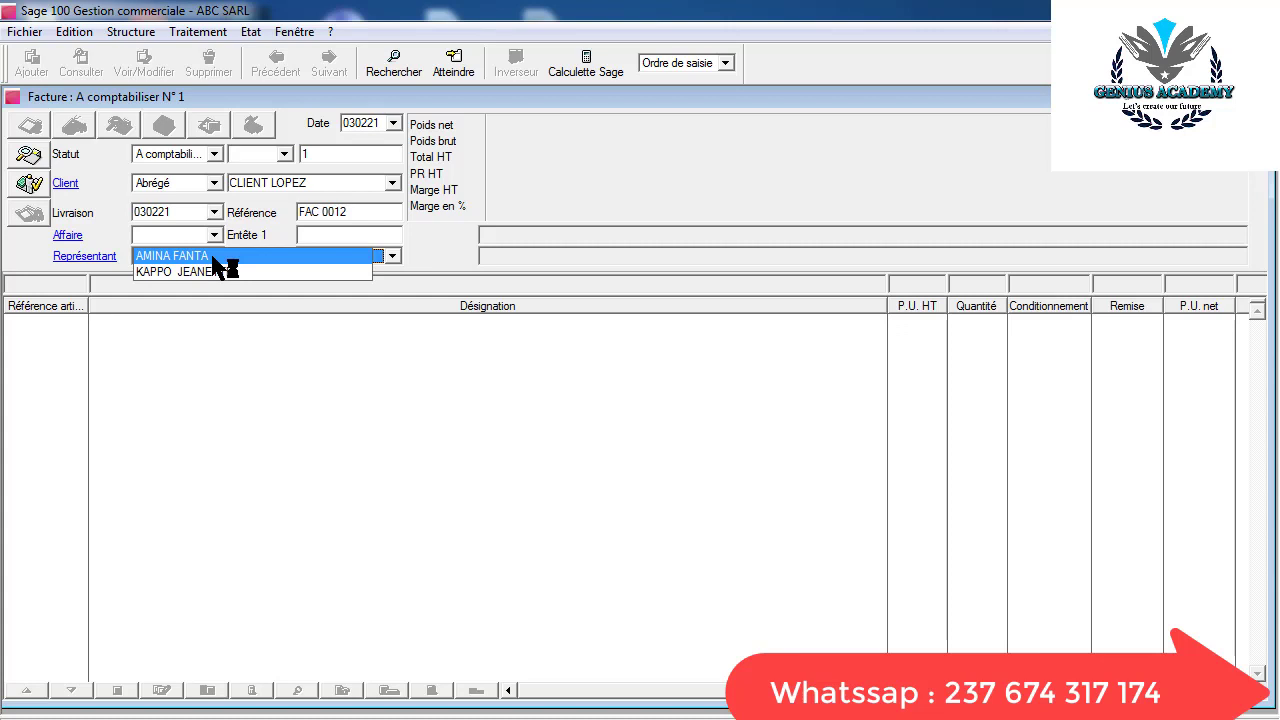
pyautogui.click(212, 257)
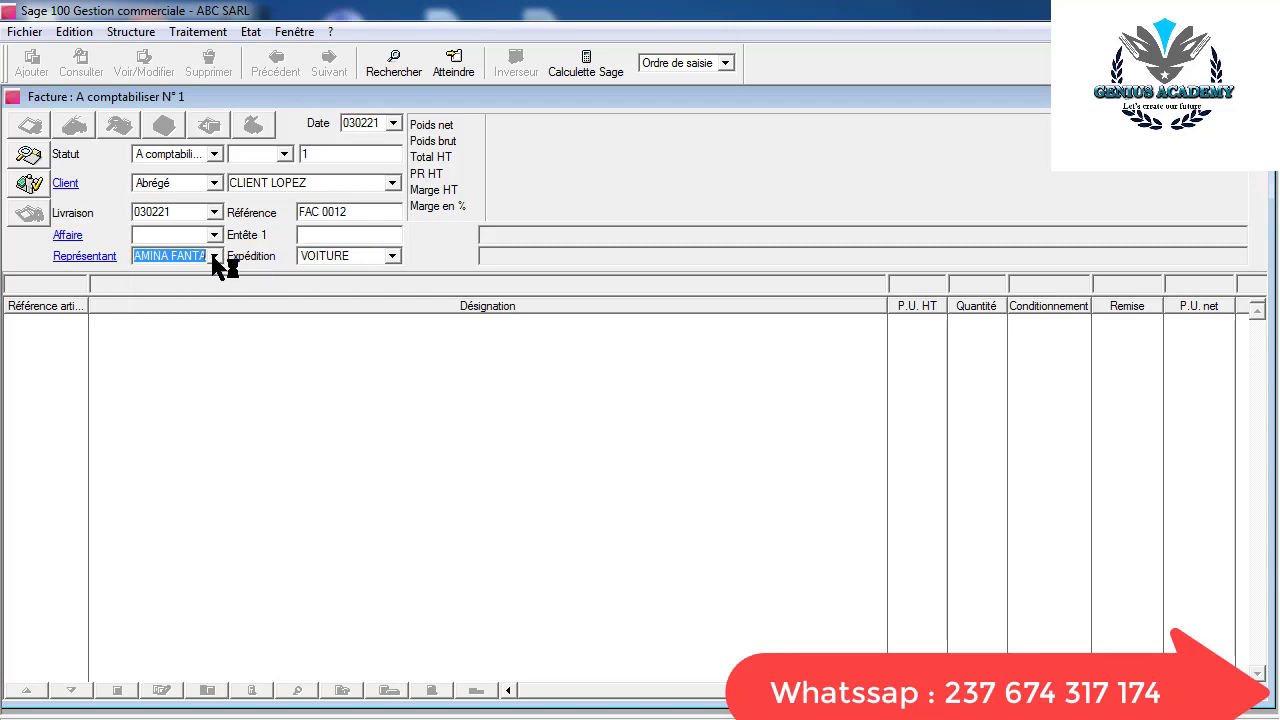
pyautogui.press('Tab')
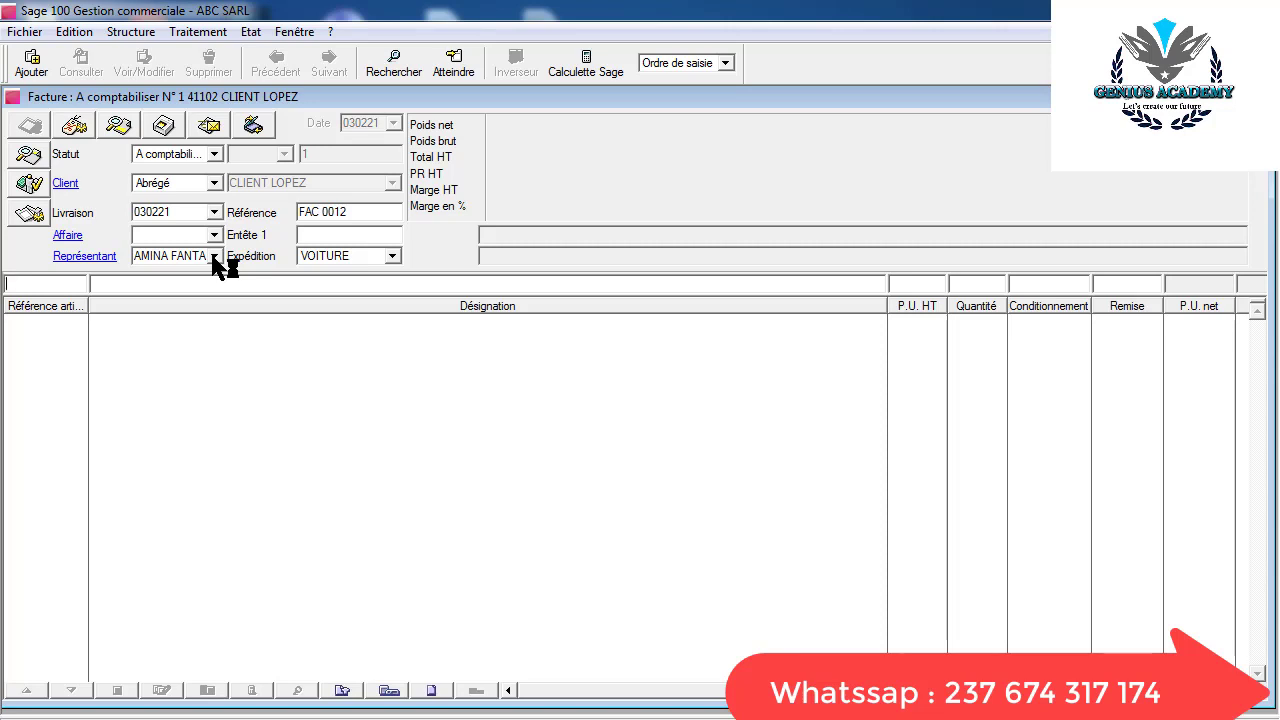
# Add a line for article VINOSOL_BTE with quantity 5 to the invoice
pyautogui.write('V')
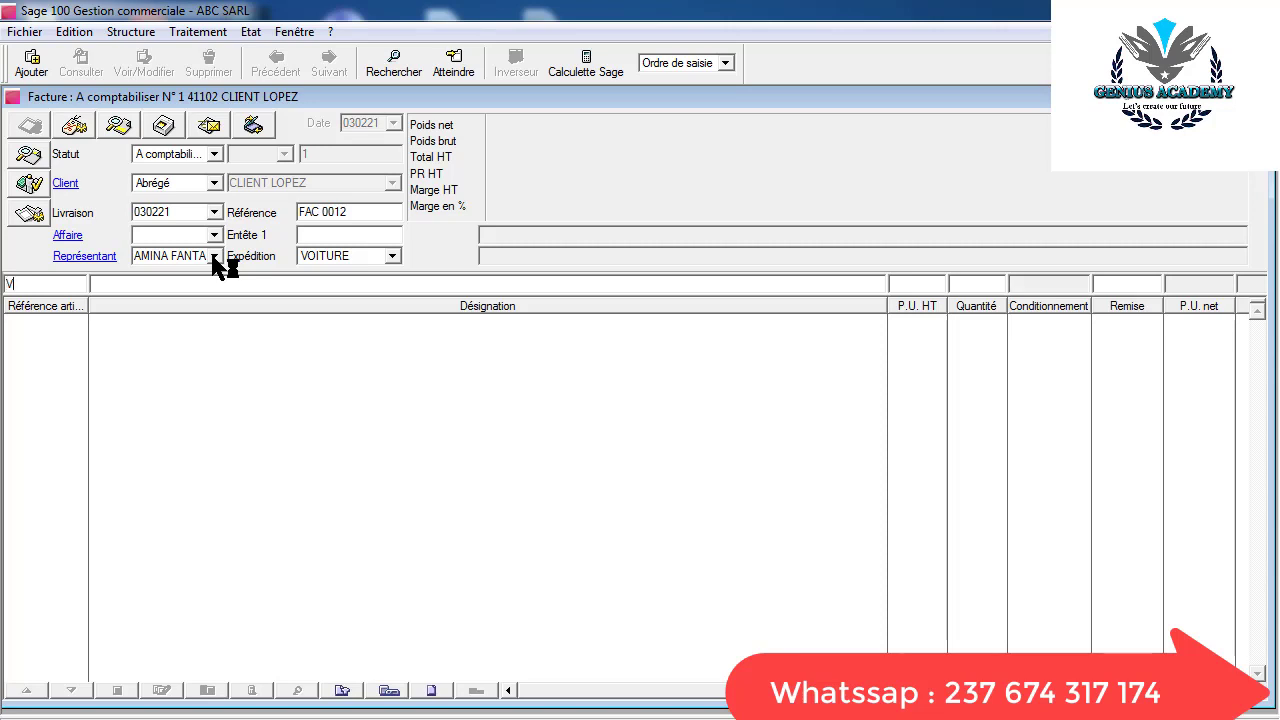
pyautogui.press('Return')
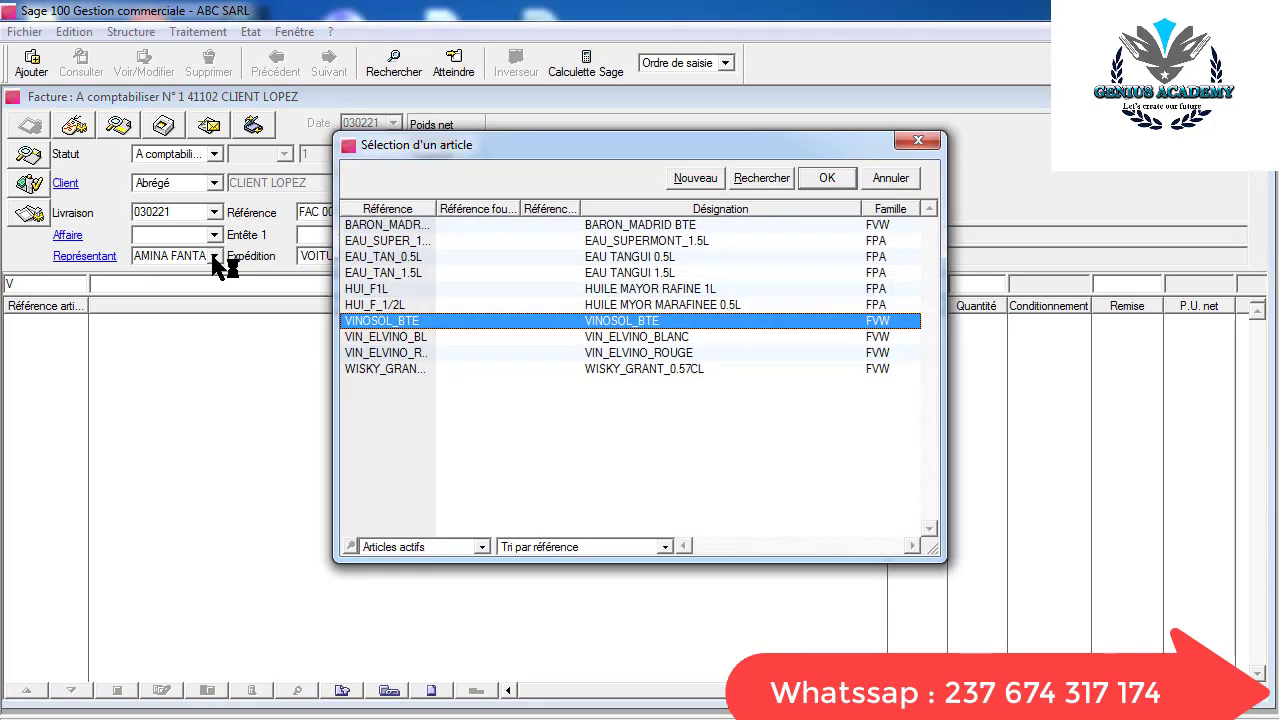
pyautogui.doubleClick(422, 320)
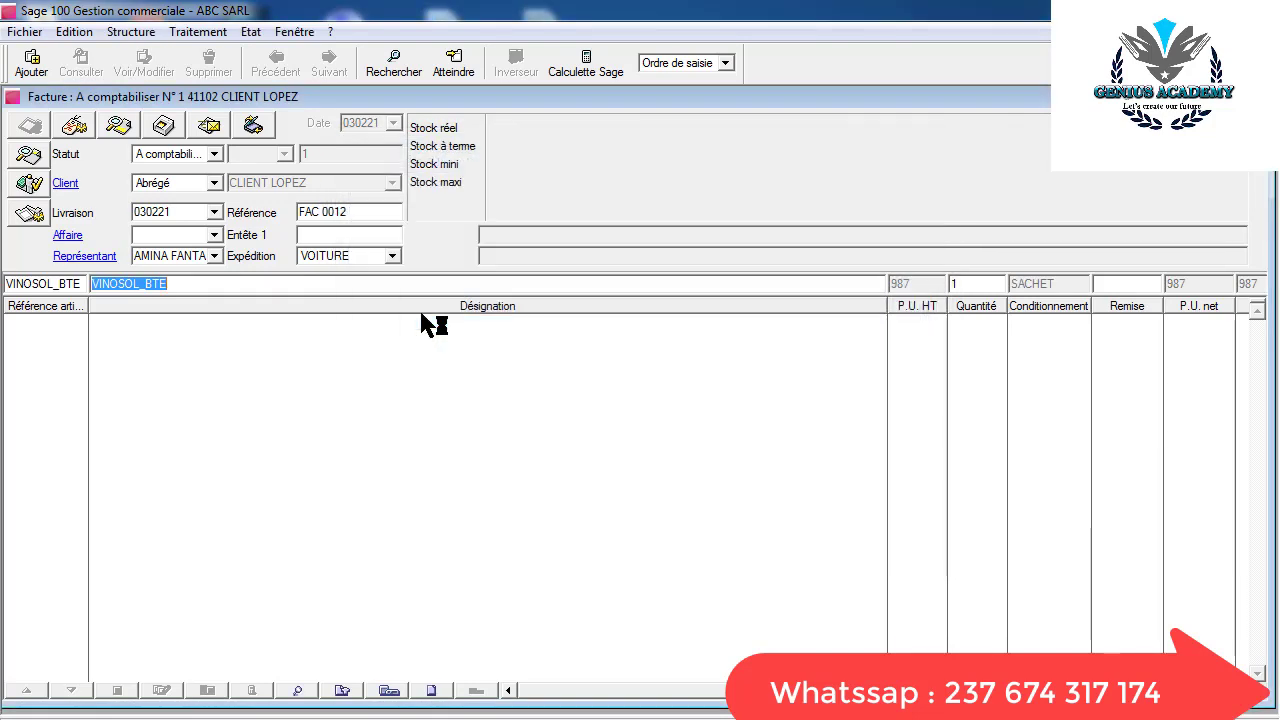
pyautogui.press('Tab')
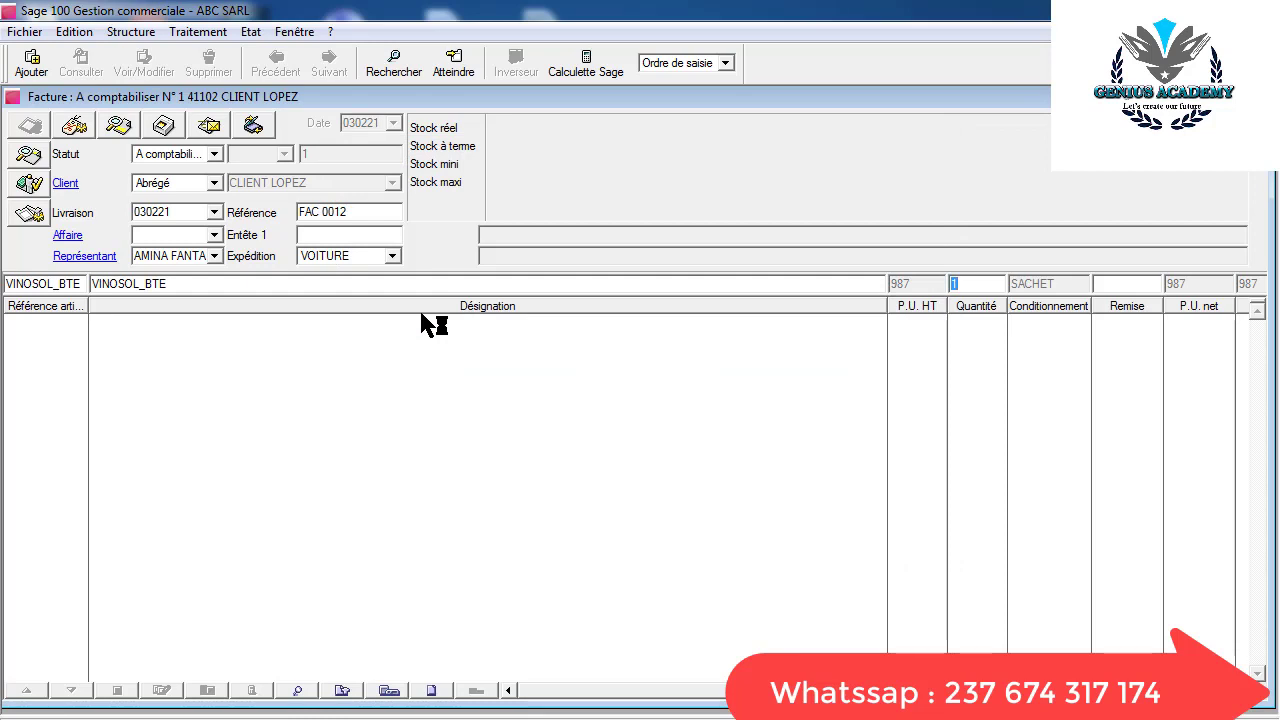
pyautogui.write('5')
pyautogui.press('Return')
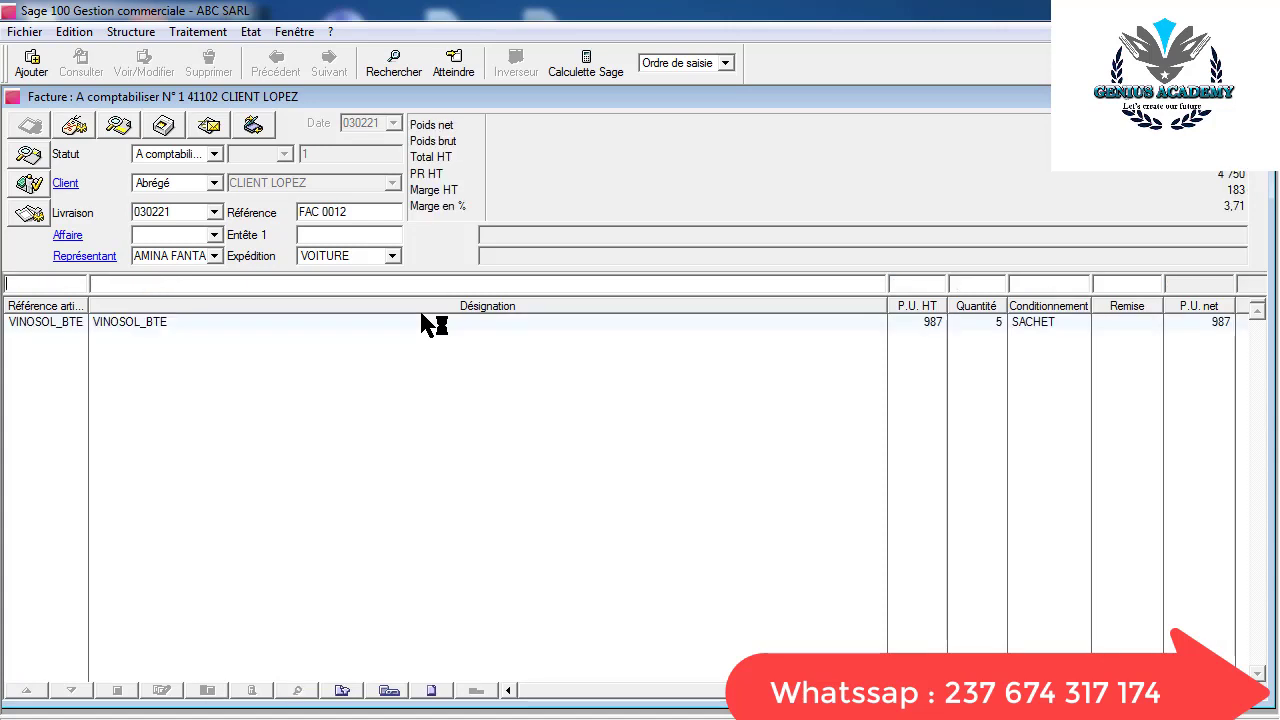
# Add a line for article VIN_ELVINO_BLANC with quantity 5 to the invoice
pyautogui.write('V')
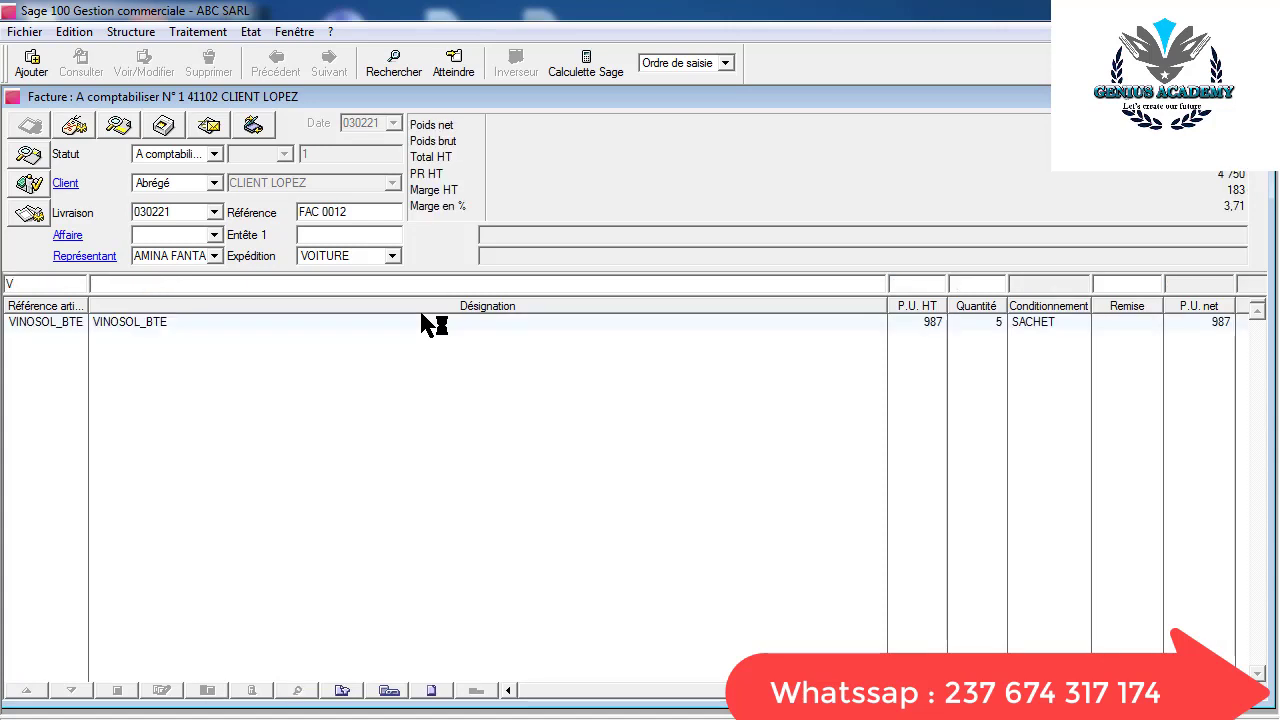
pyautogui.press('Return')
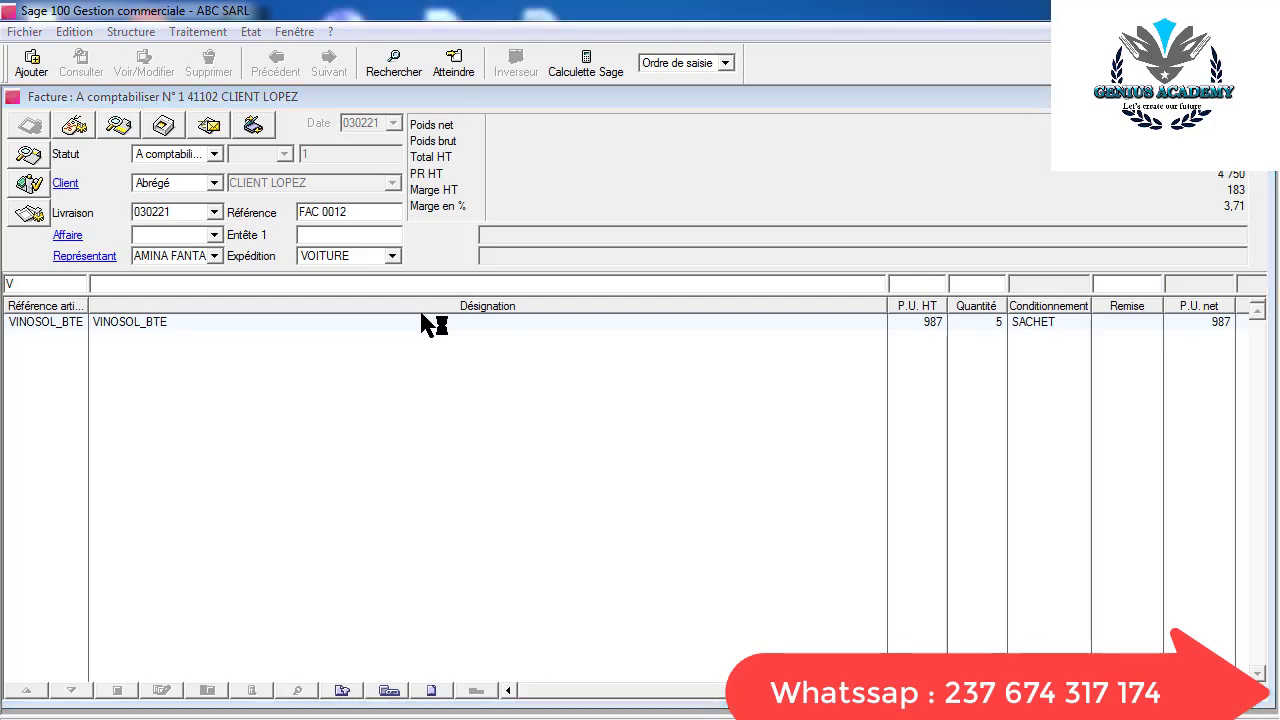
pyautogui.doubleClick(395, 336)
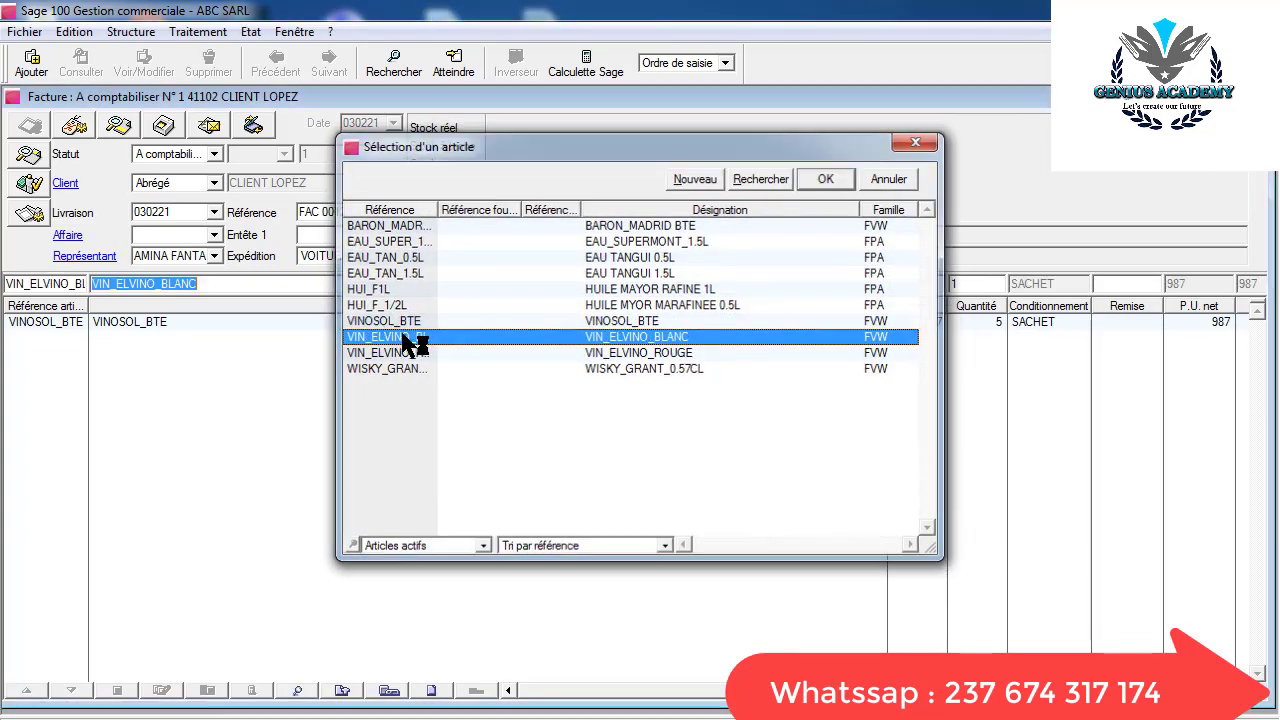
pyautogui.write('5')
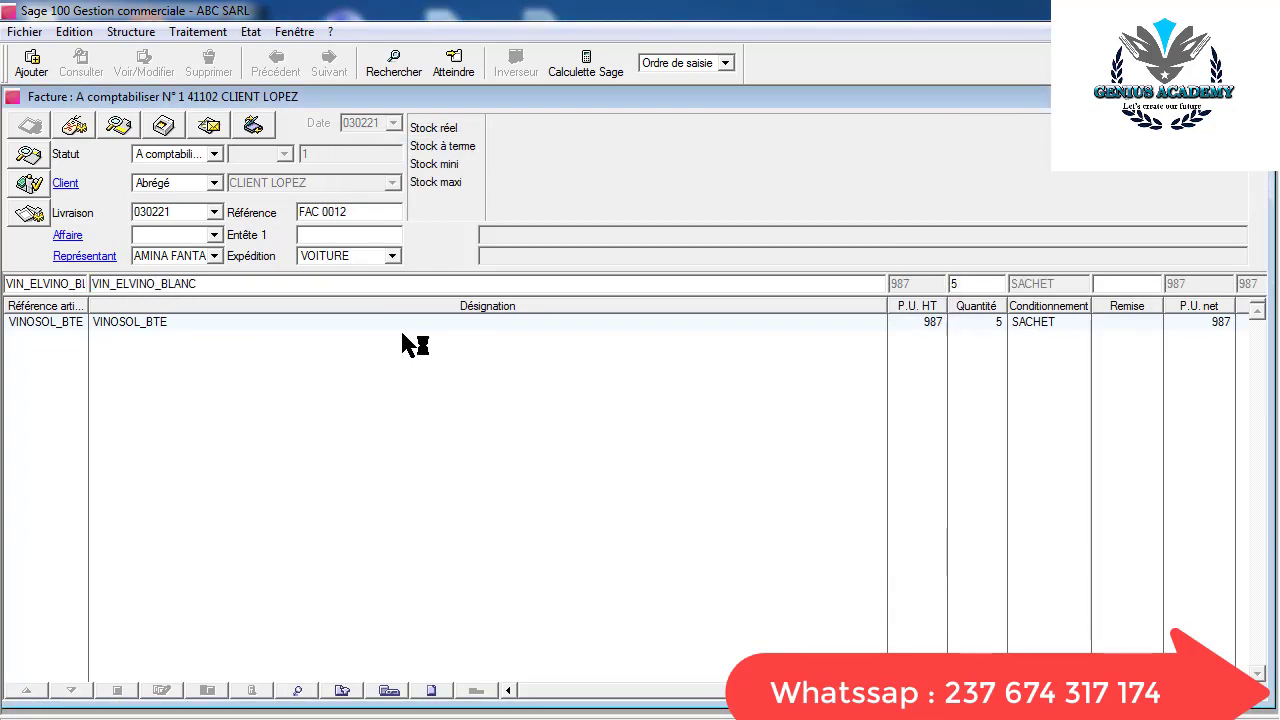
pyautogui.press('Return')
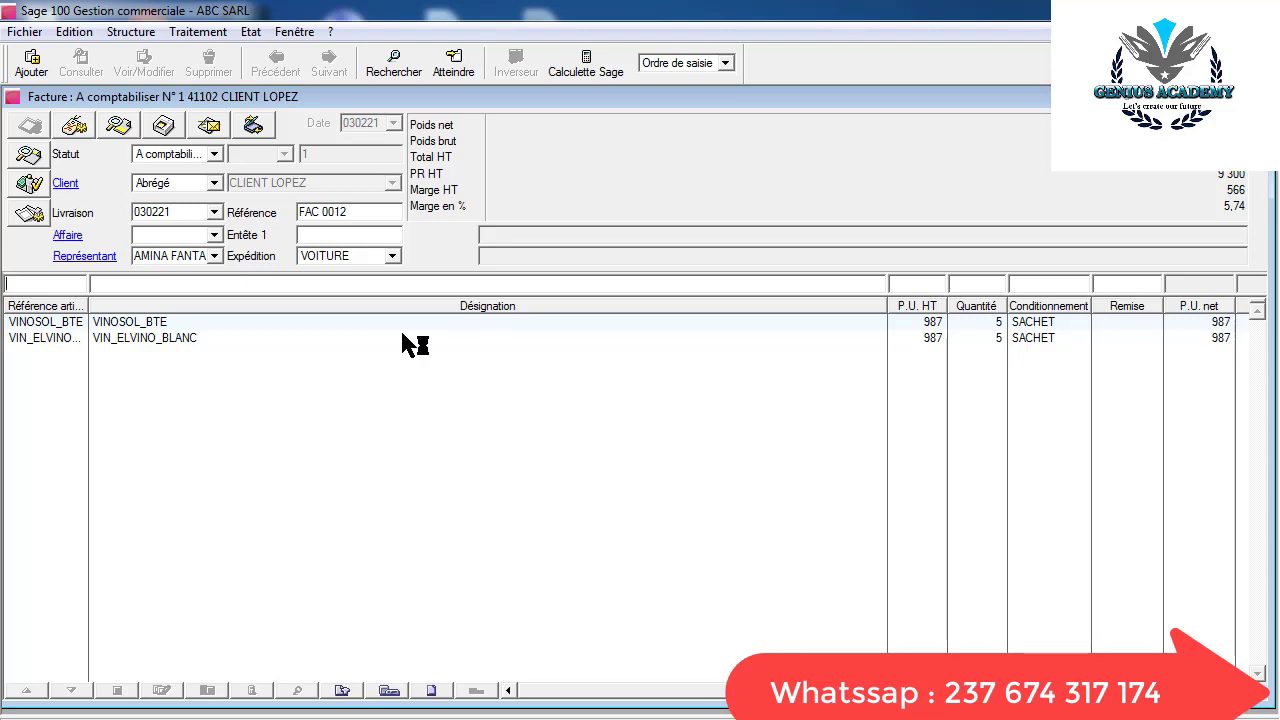
# Start another invoice line by selecting article VIN_ELVINO_ROUGE from the articles matching V
pyautogui.write('V')
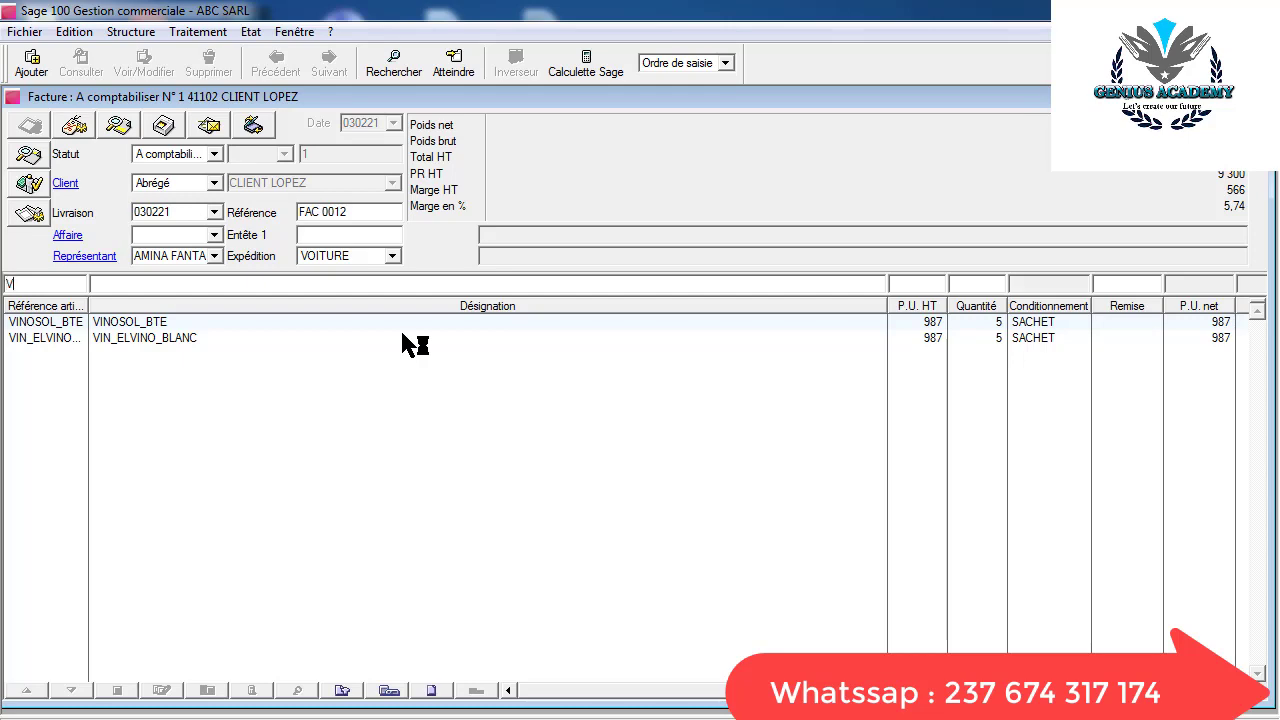
pyautogui.press('Tab')
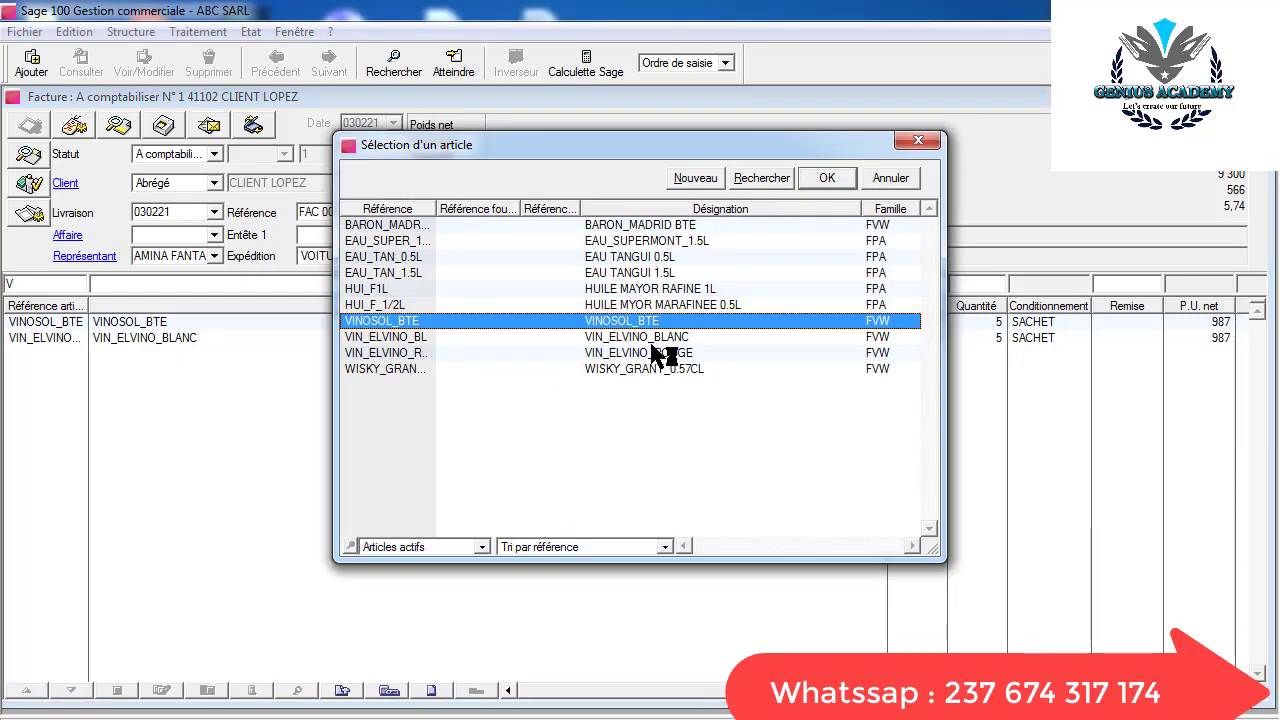
pyautogui.doubleClick(652, 351)
pyautogui.press('Tab')
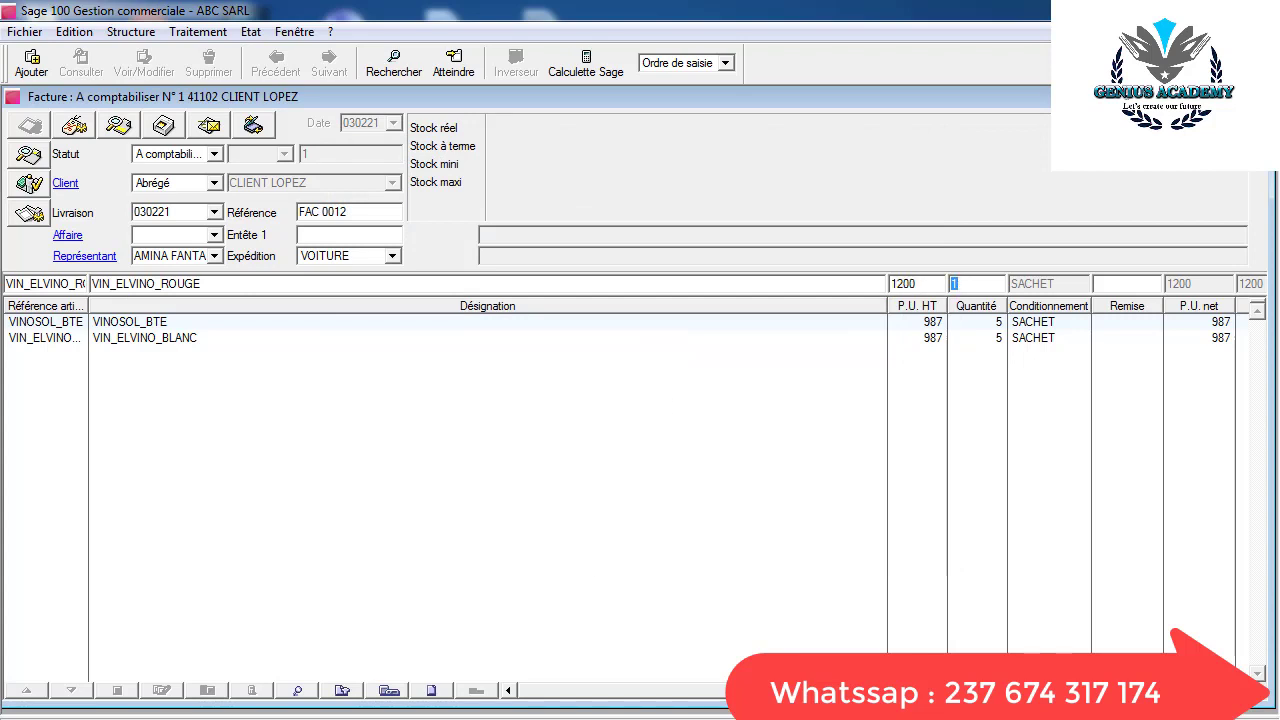
pyautogui.press('F9')
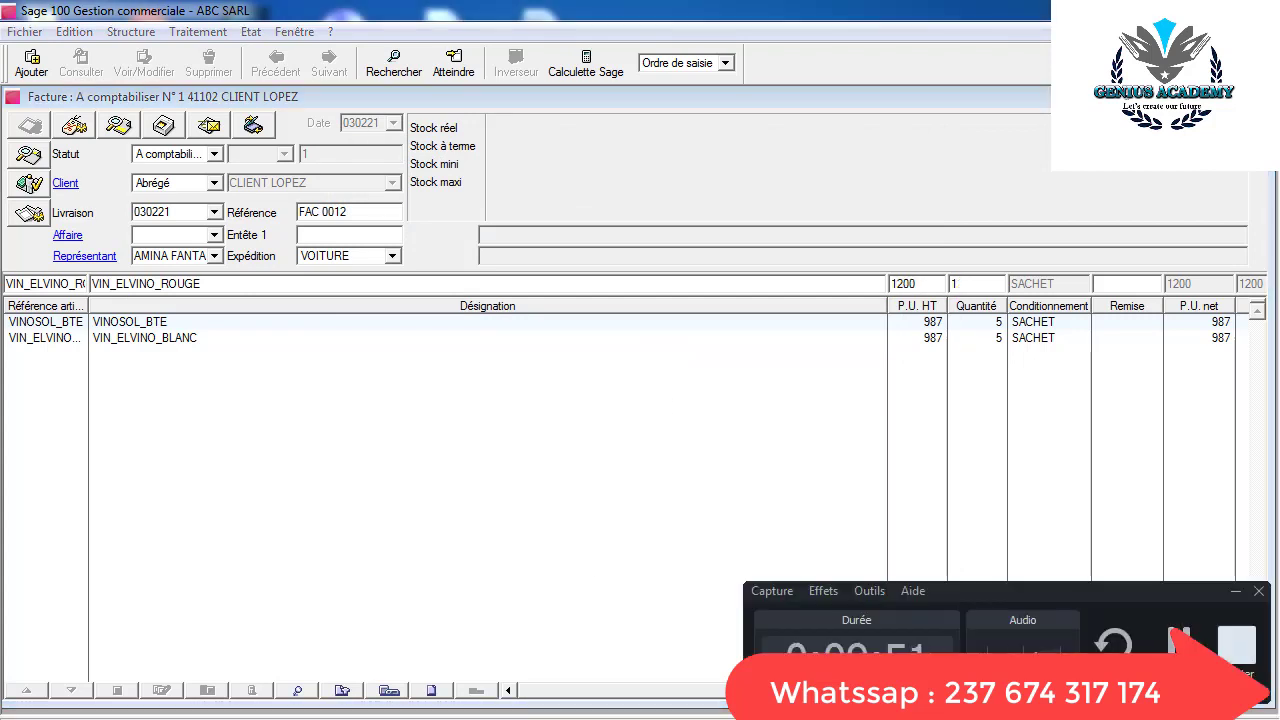